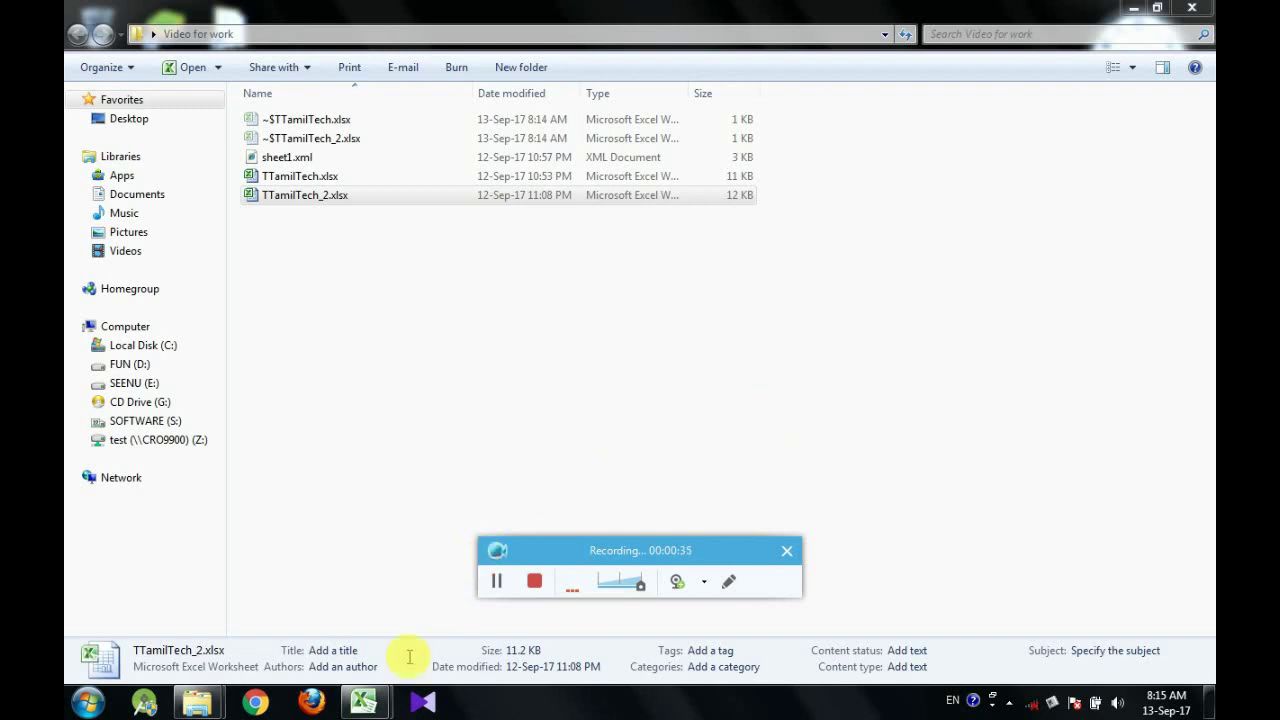
- Bring TTamilTech.xlsx forward and try editing B7 and the Class B name, finding both password-protected
mouse_move(370, 705)
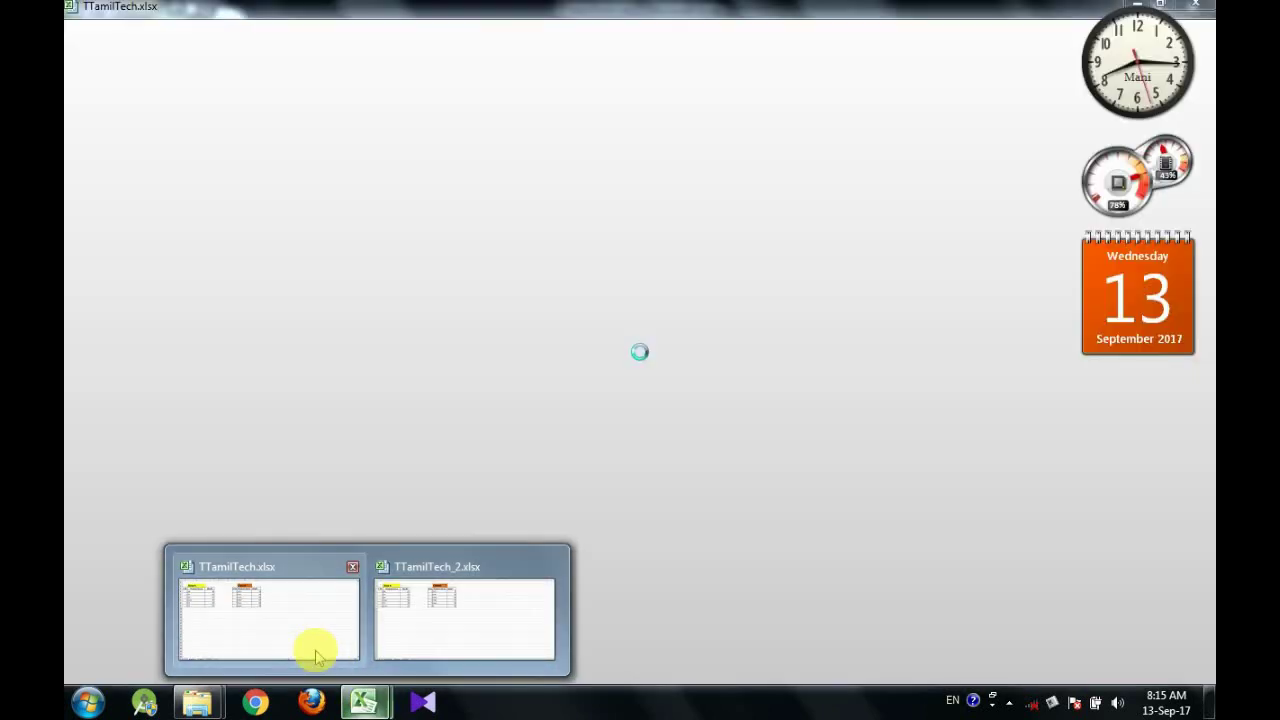
click(314, 651)
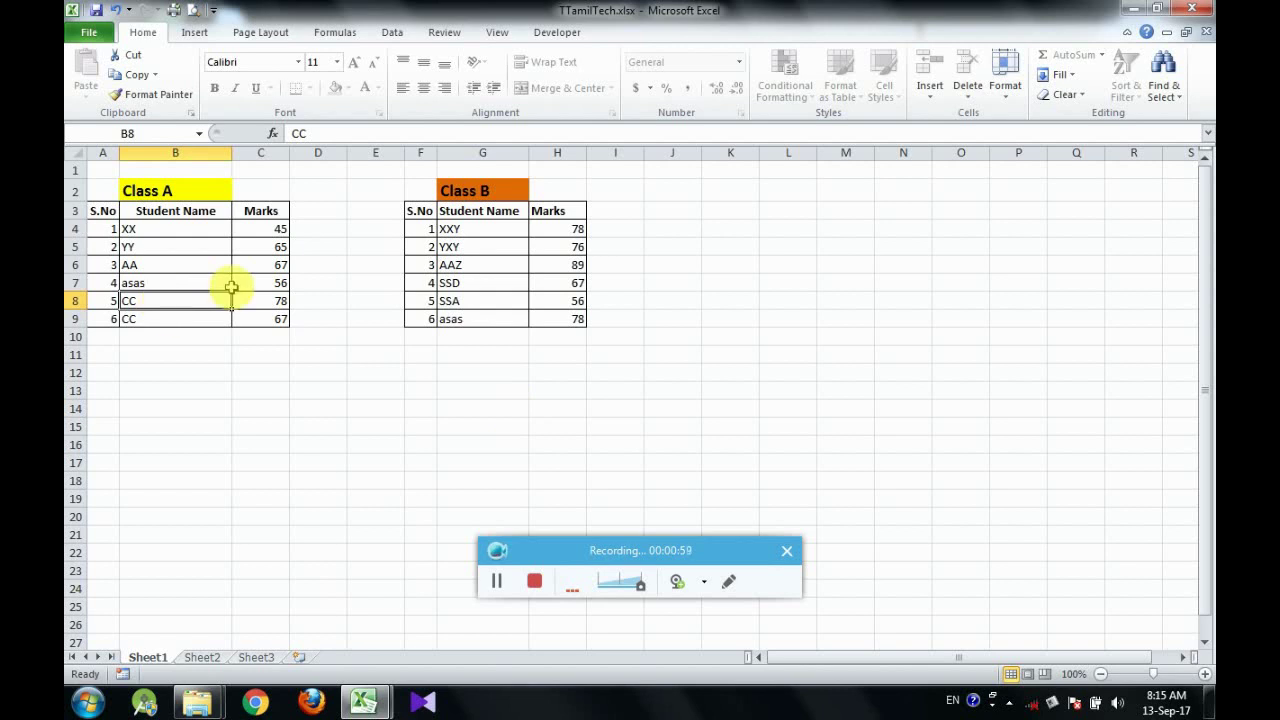
click(190, 279)
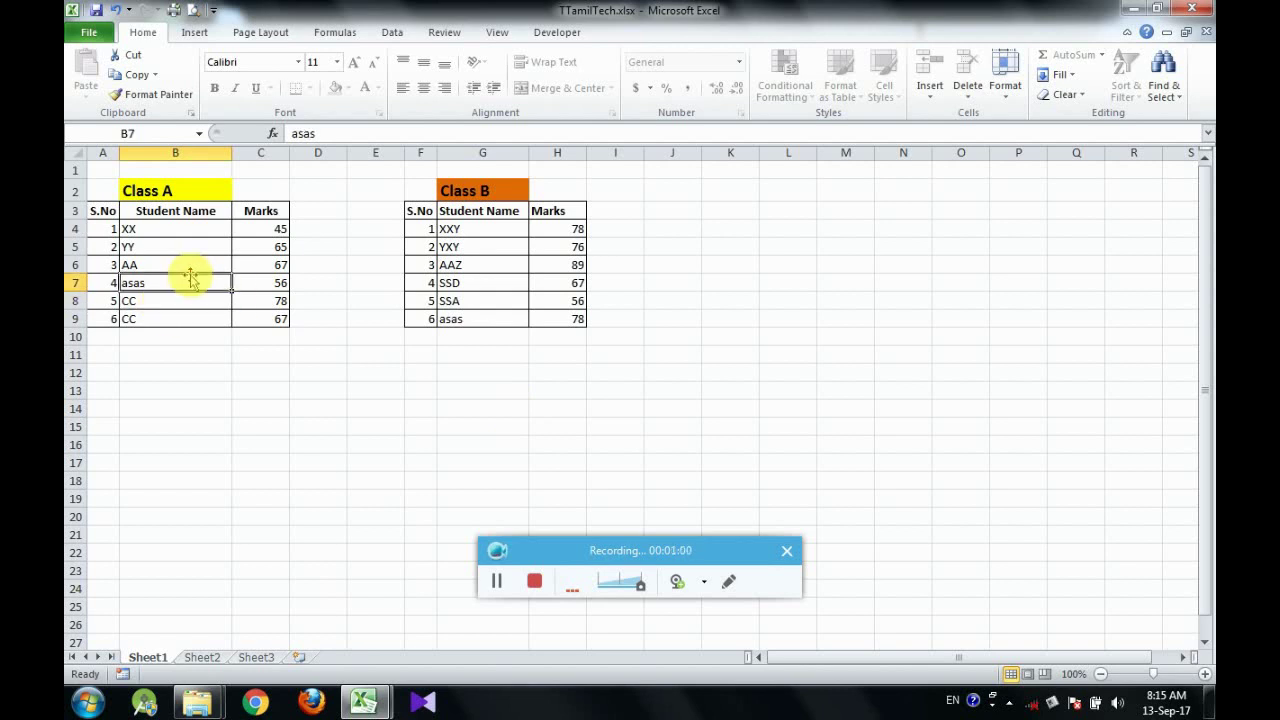
double_click(191, 280)
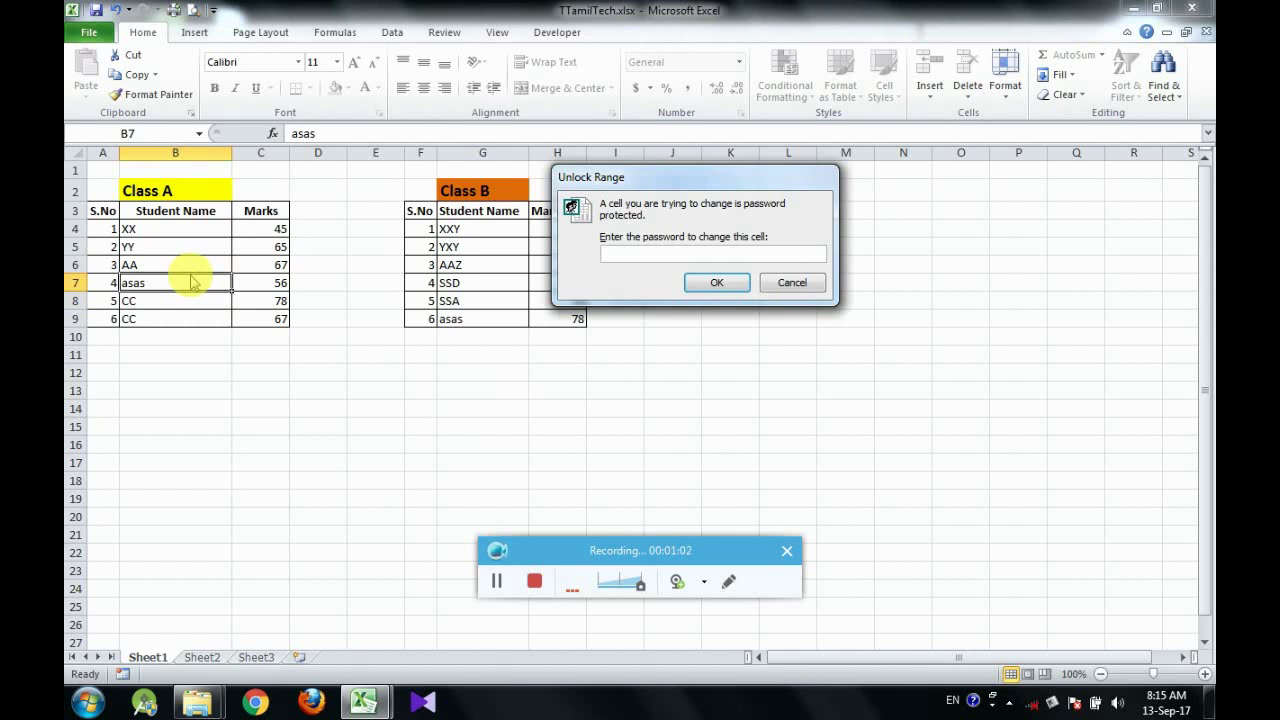
key(Return)
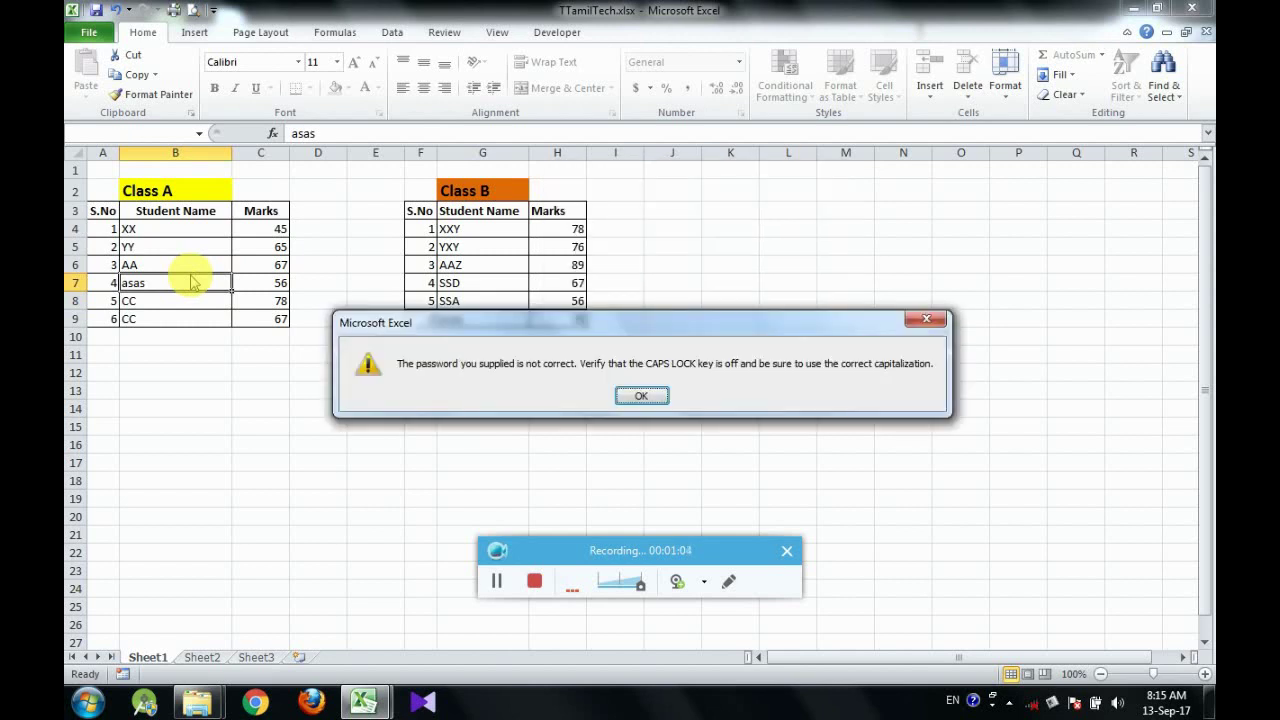
key(Return)
double_click(502, 263)
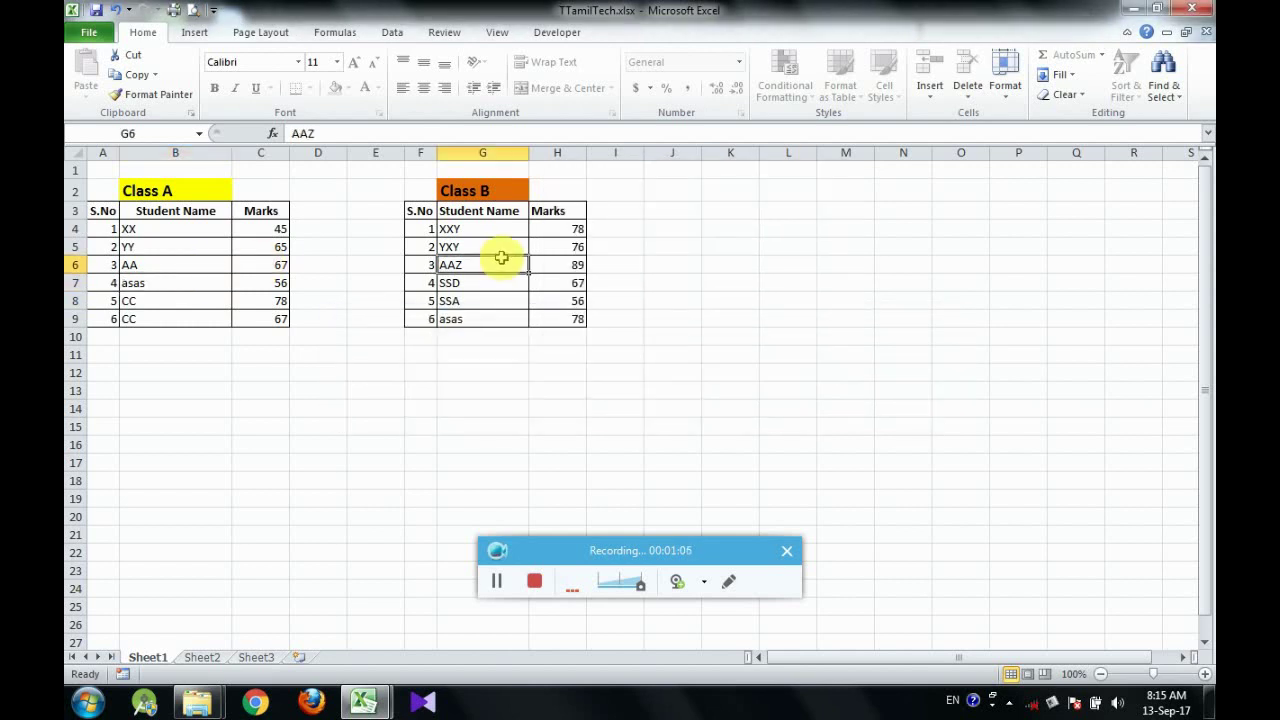
key(Return)
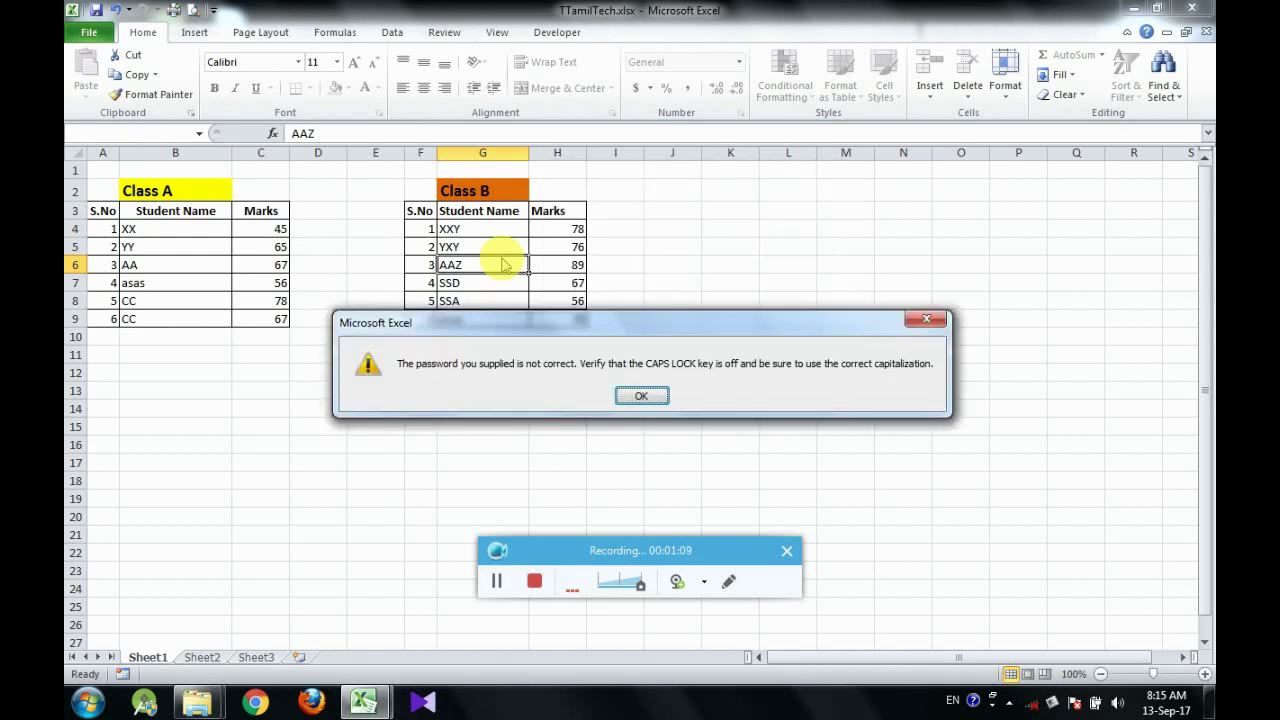
key(Return)
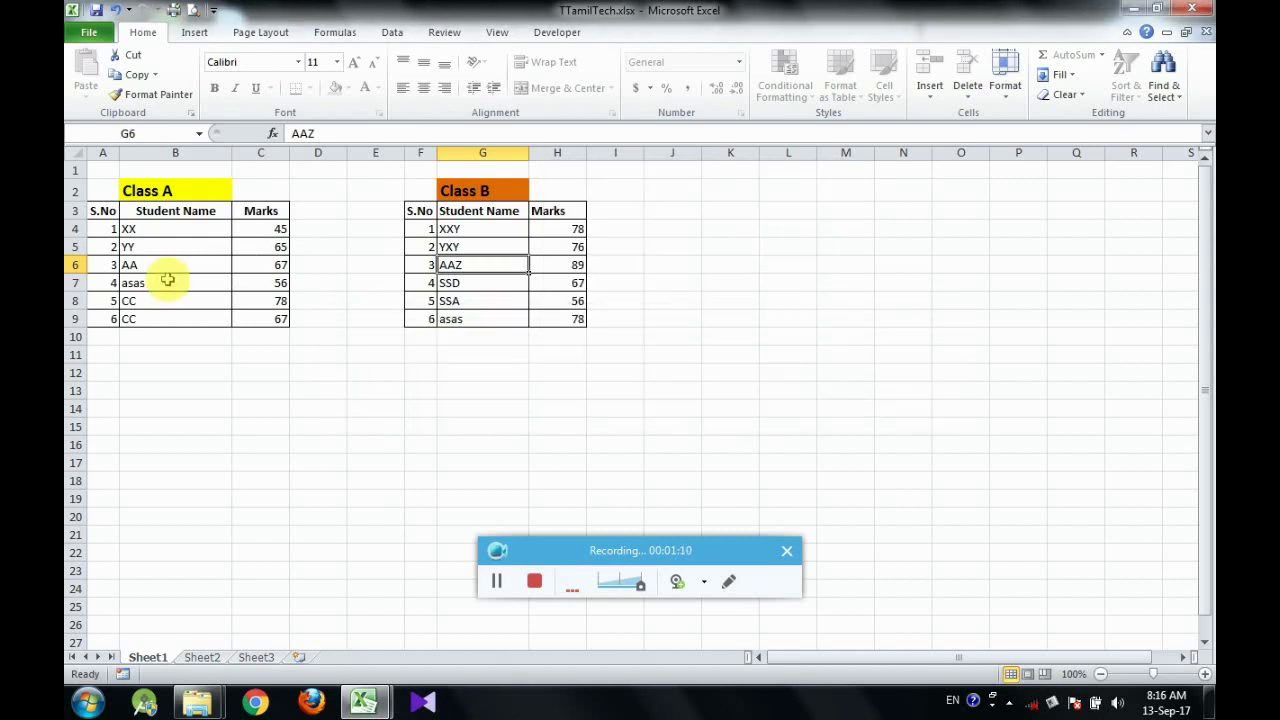
- Unlock the range with its password and change cell B8 from CC to vv
click(167, 281)
key(Down)
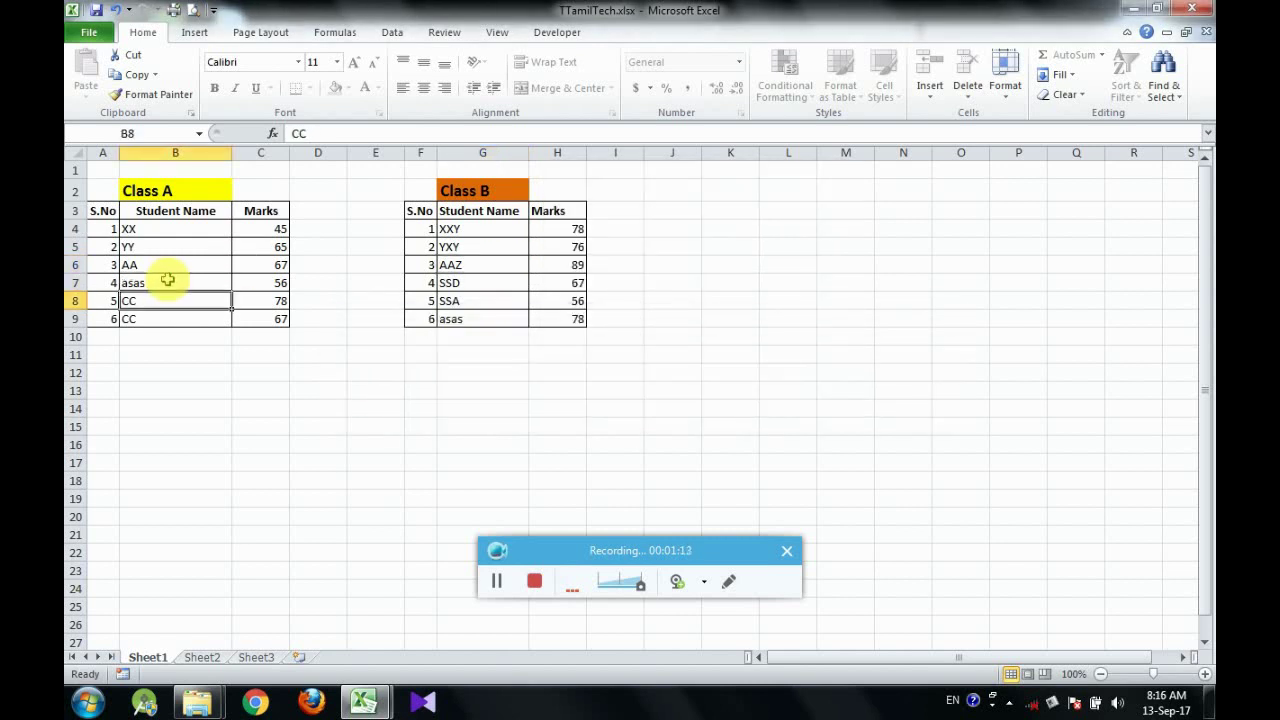
key(Delete)
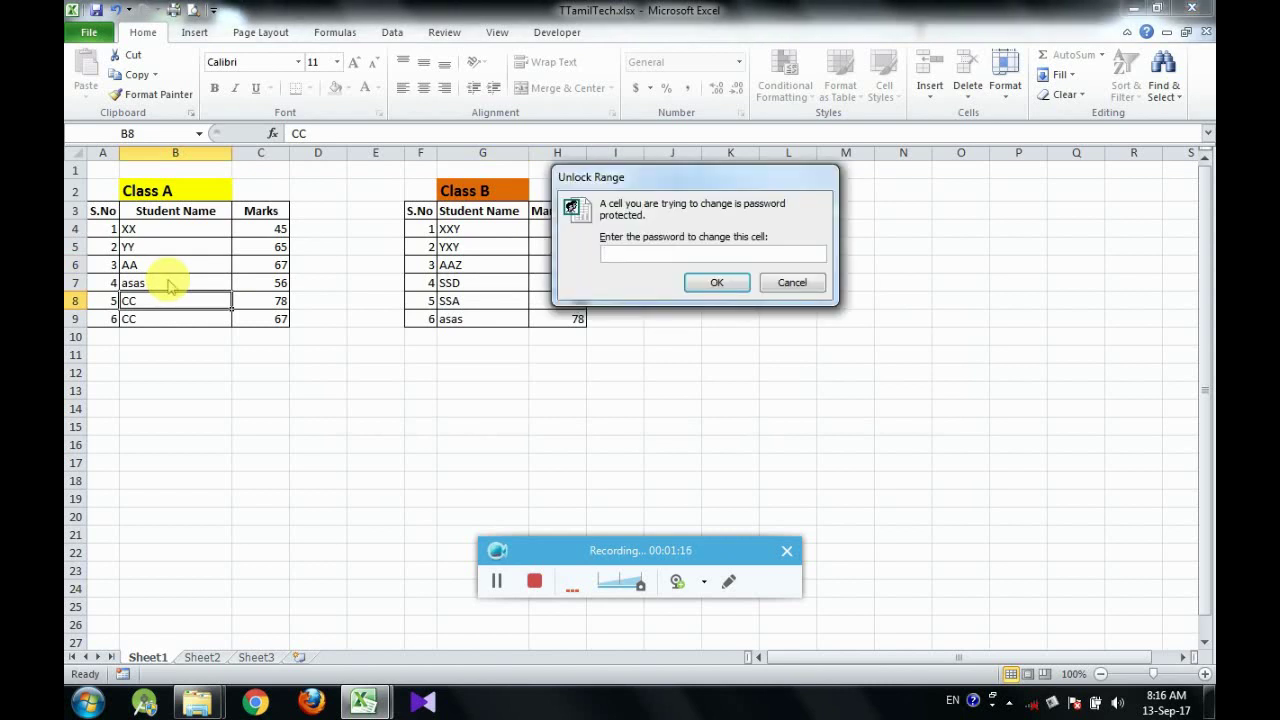
text(1)
key(Return)
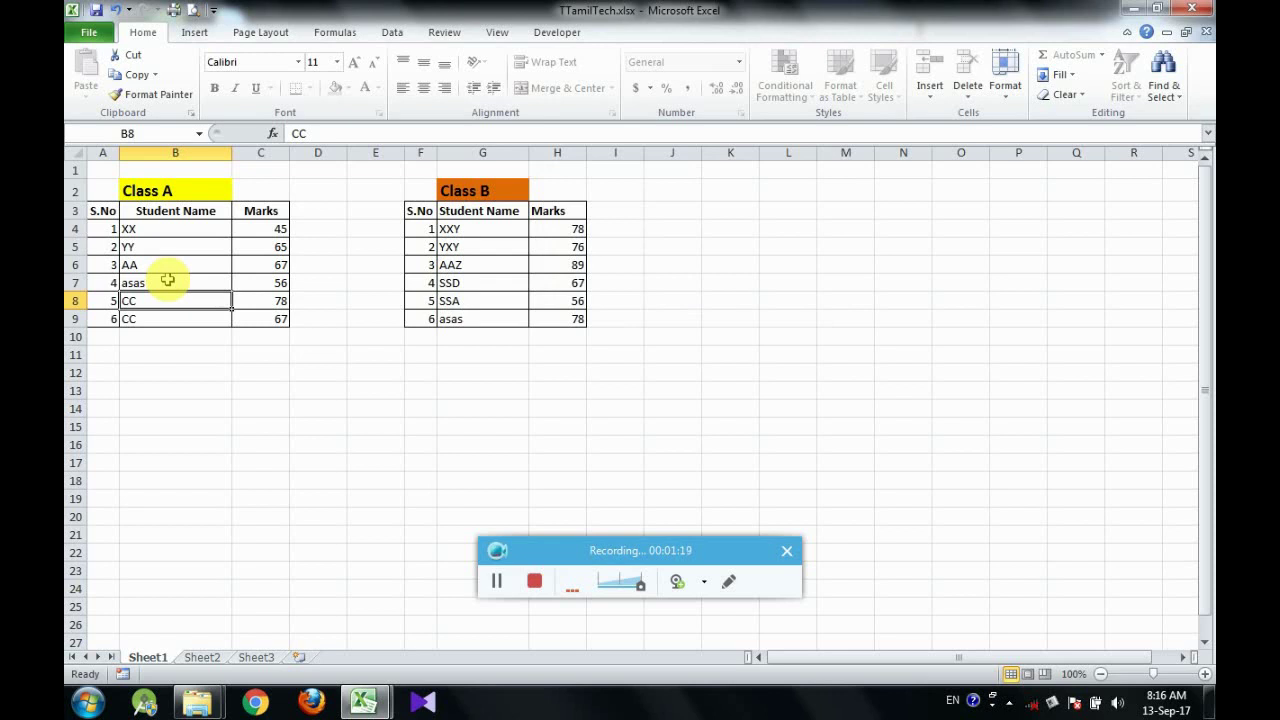
text(vv)
key(Return)
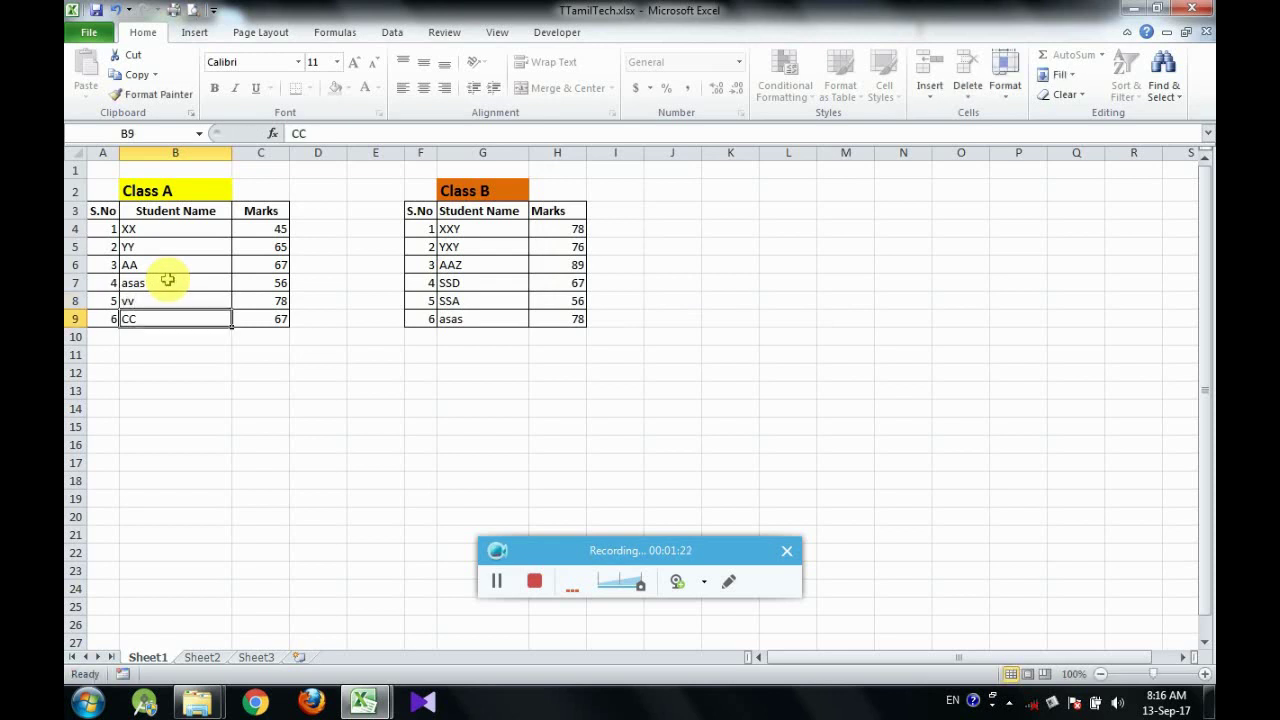
- Change Class B cell G7 from SSD to hjh
click(452, 281)
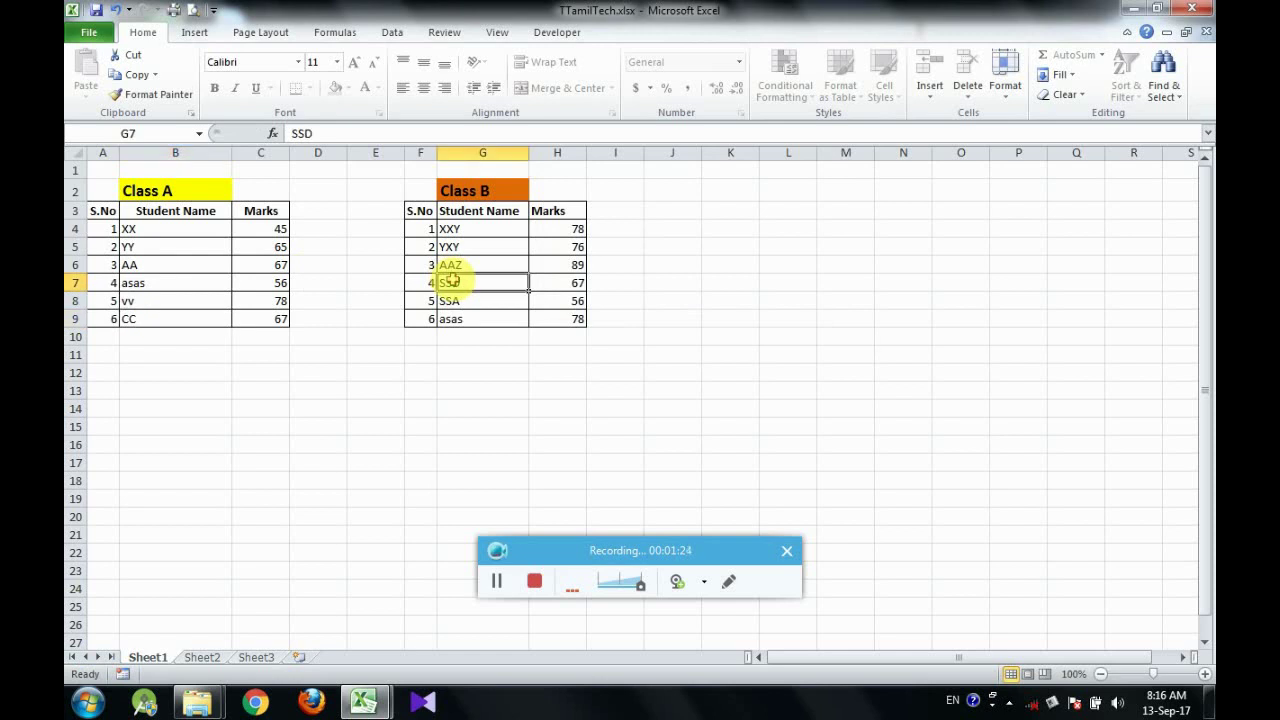
double_click(452, 281)
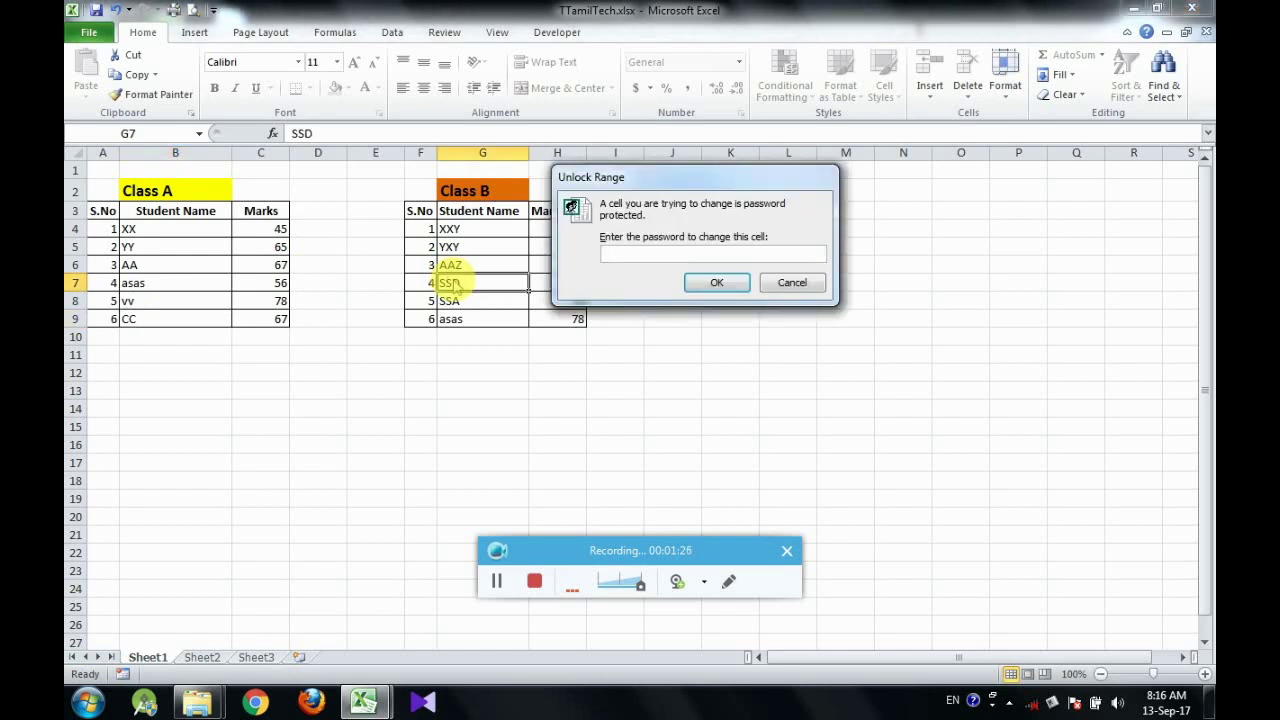
key(Escape)
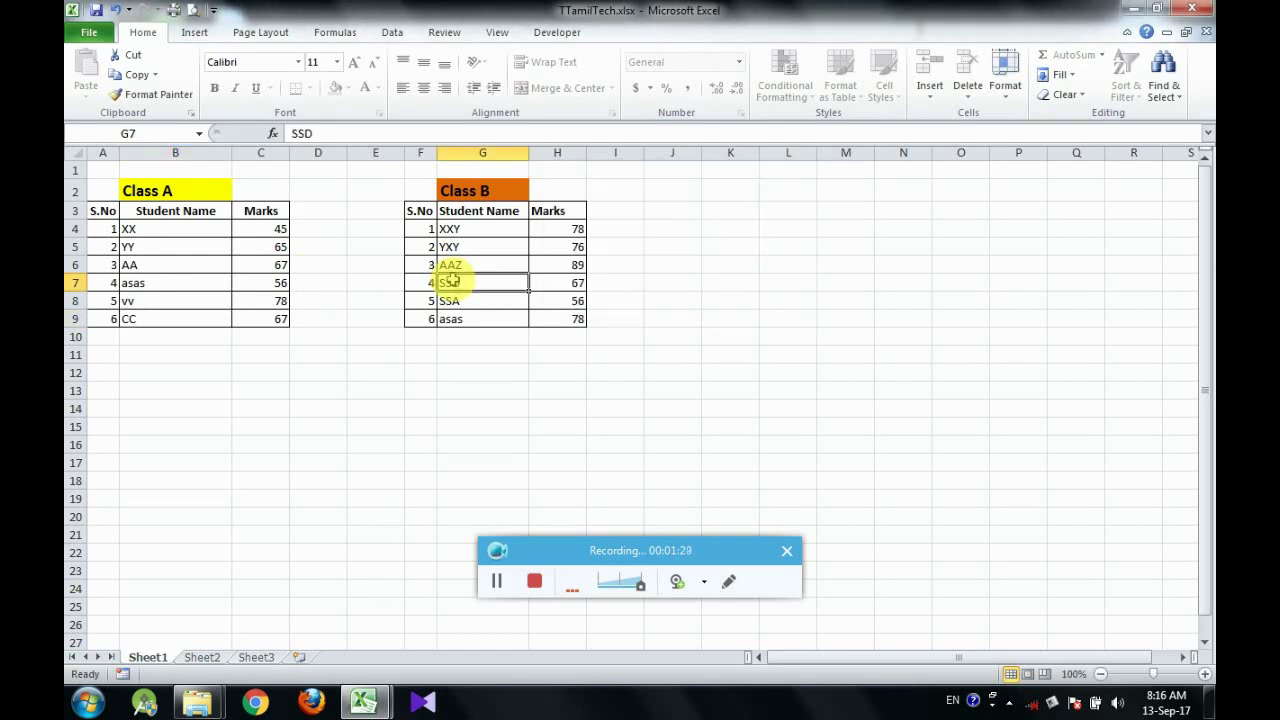
text(hj)
key(Return)
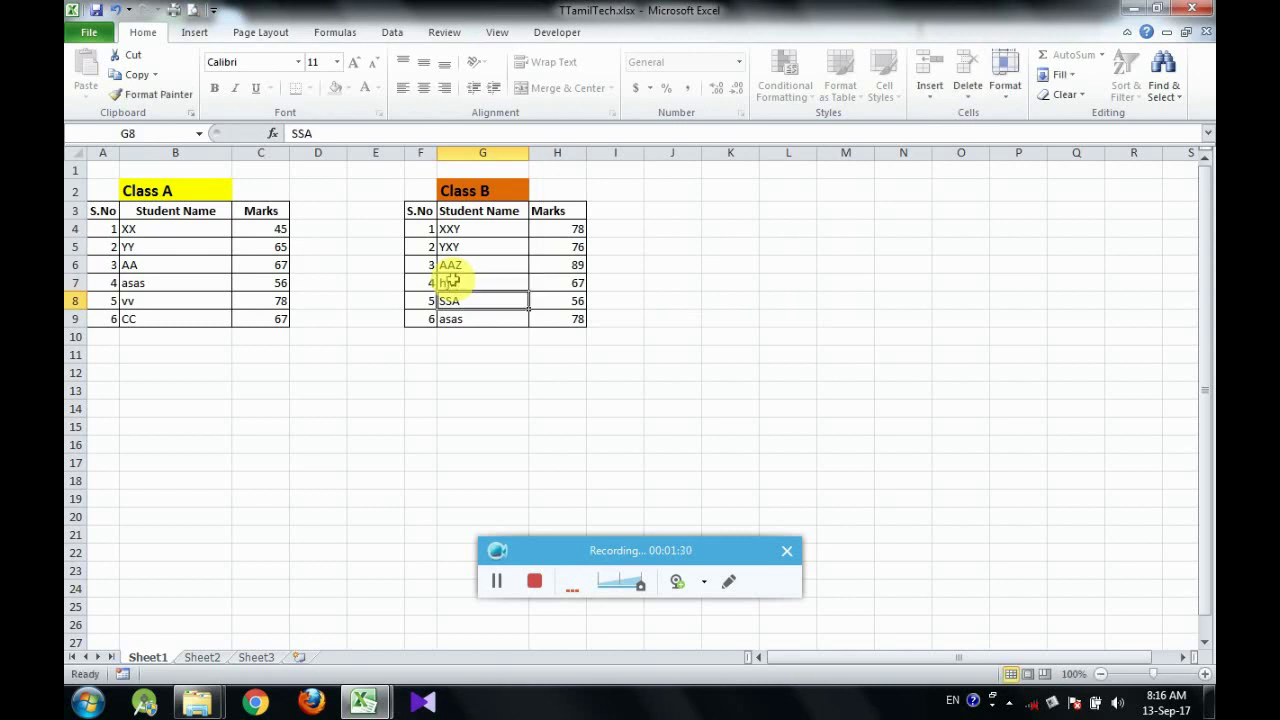
- Close TTamilTech.xlsx and quit Excel without saving TTamilTech_2.xlsx
click(1197, 11)
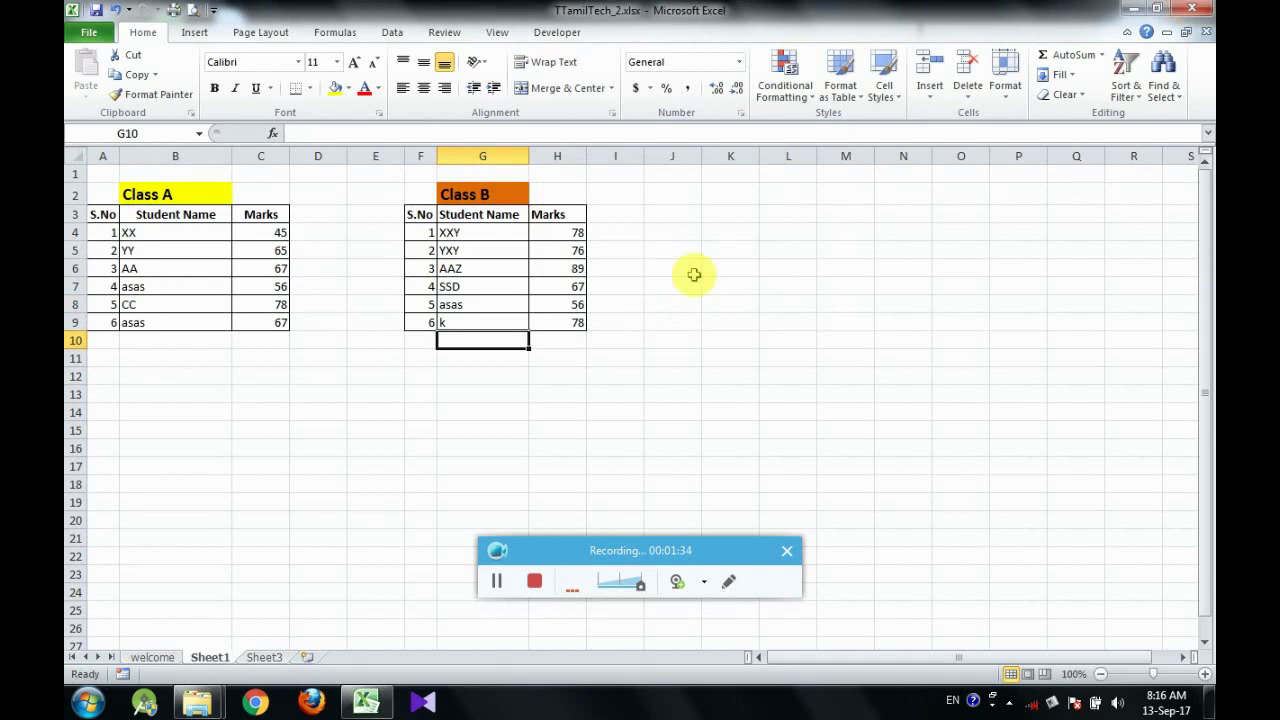
click(1203, 10)
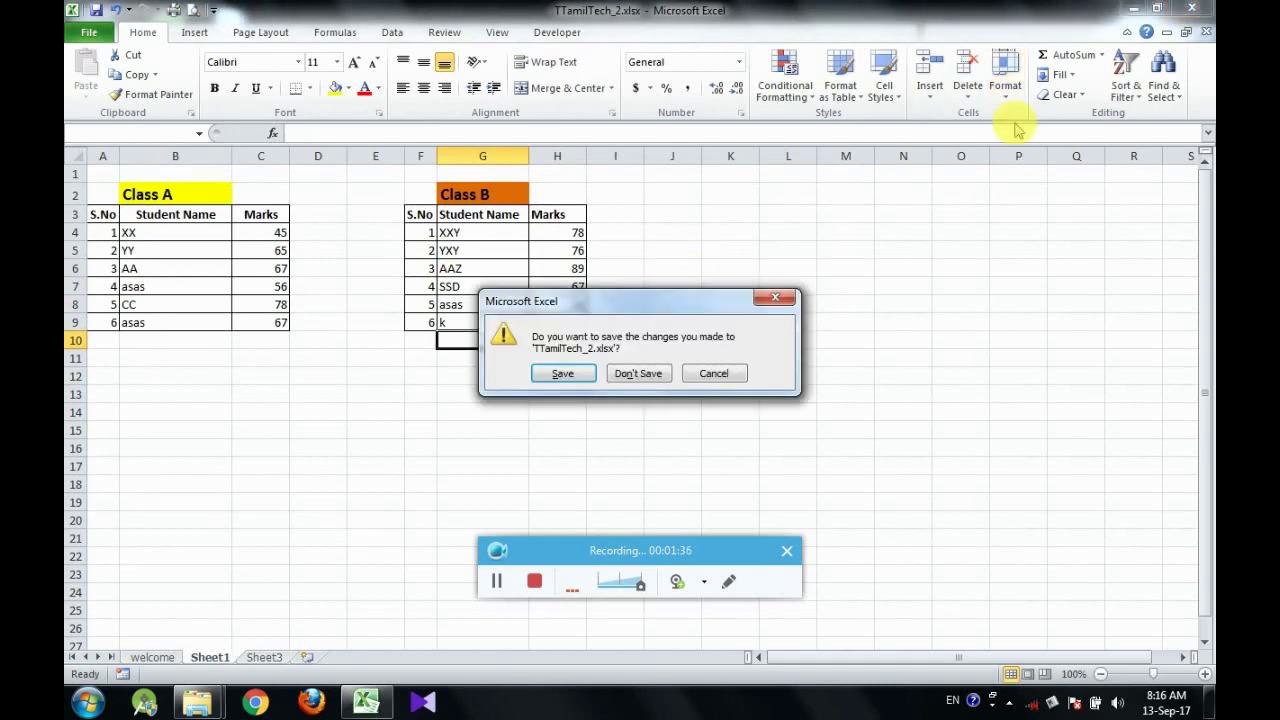
key(n)
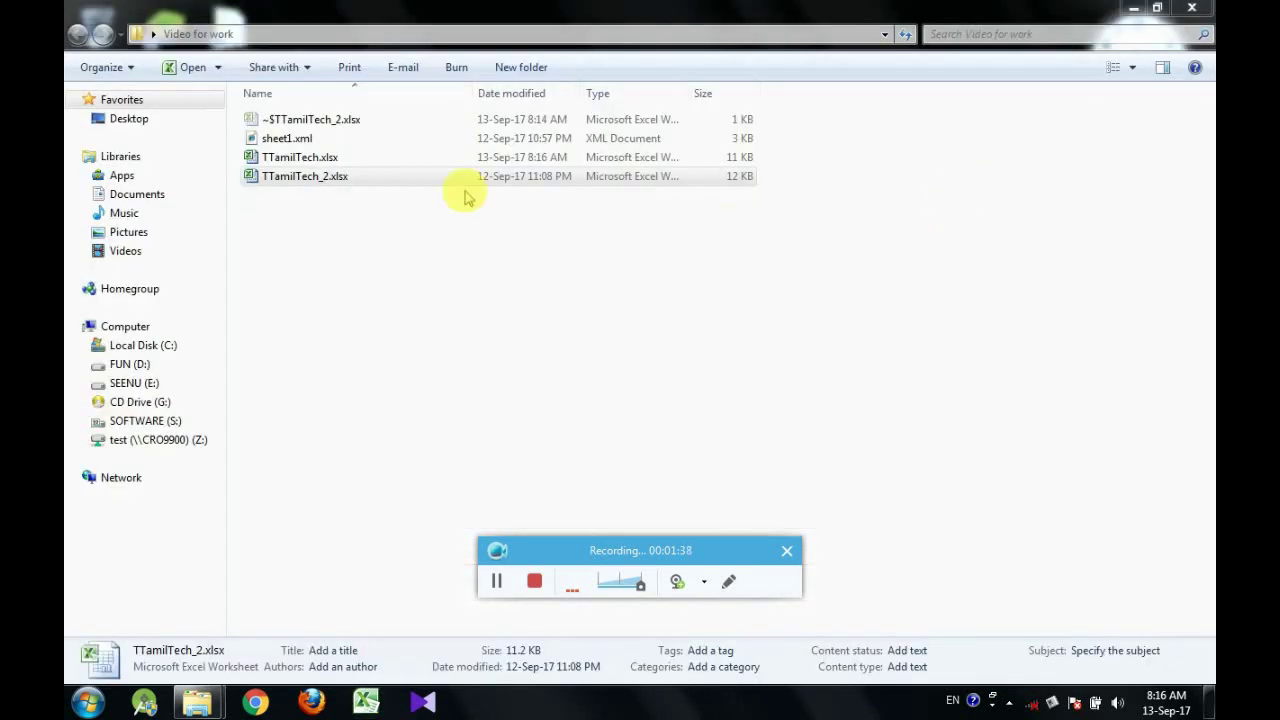
- Reopen TTamilTech.xlsx to check the edits and locked cells, then open TTamilTech_2.xlsx instead
click(436, 140)
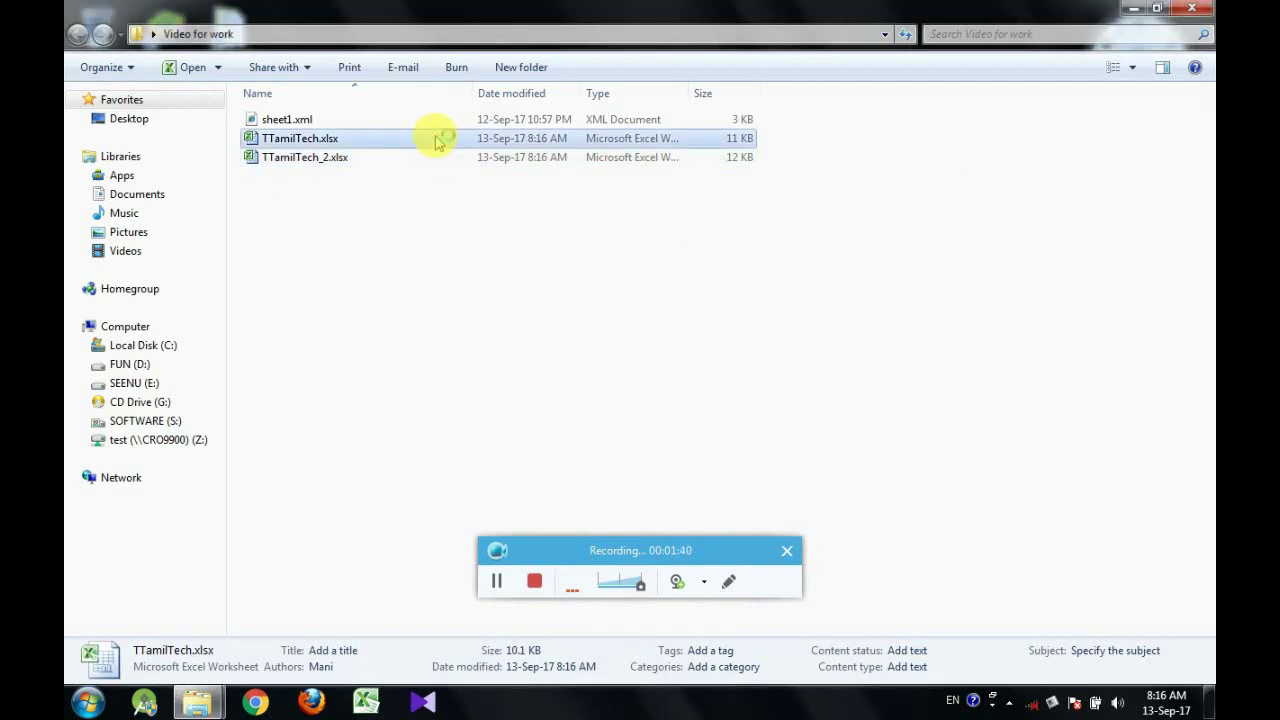
double_click(436, 140)
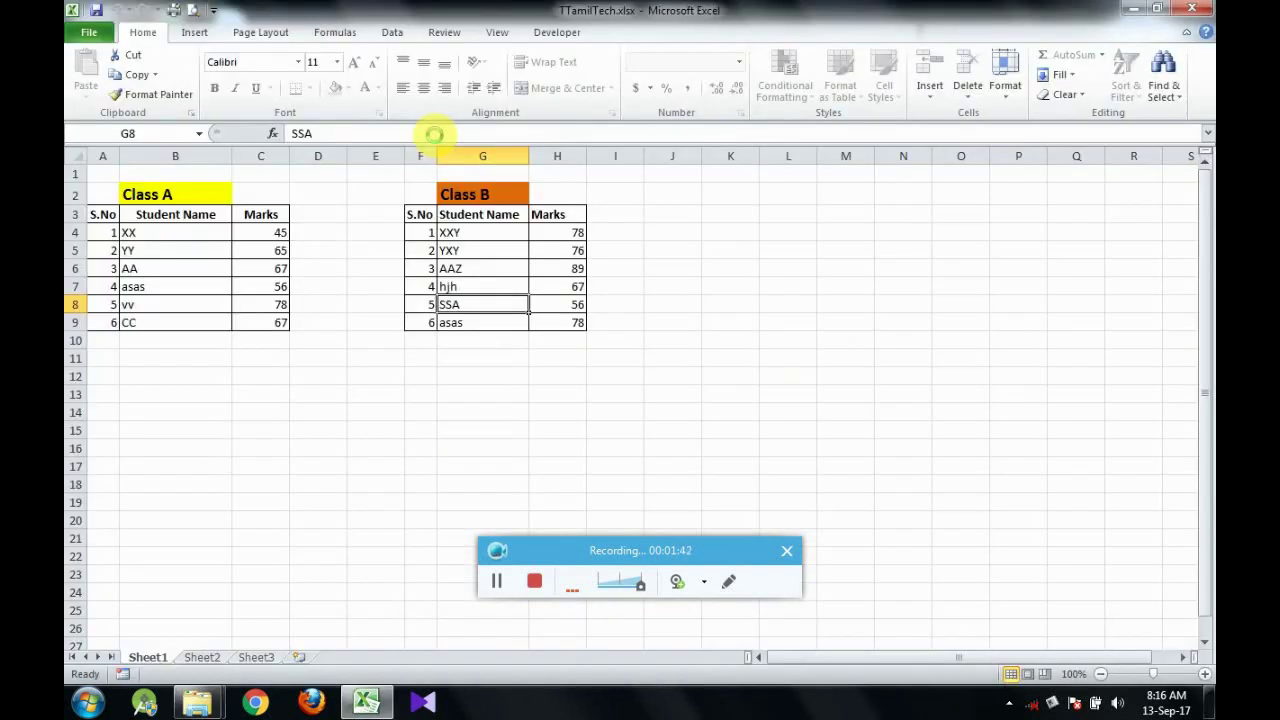
double_click(137, 320)
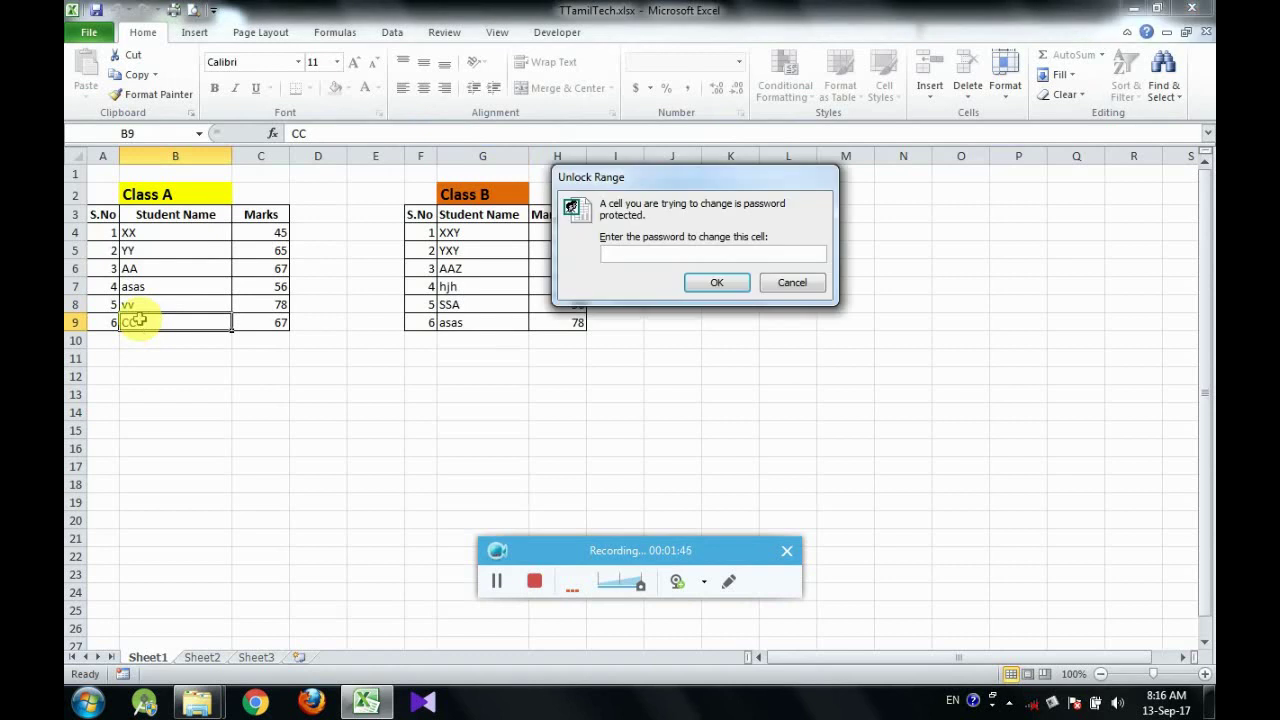
key(Escape)
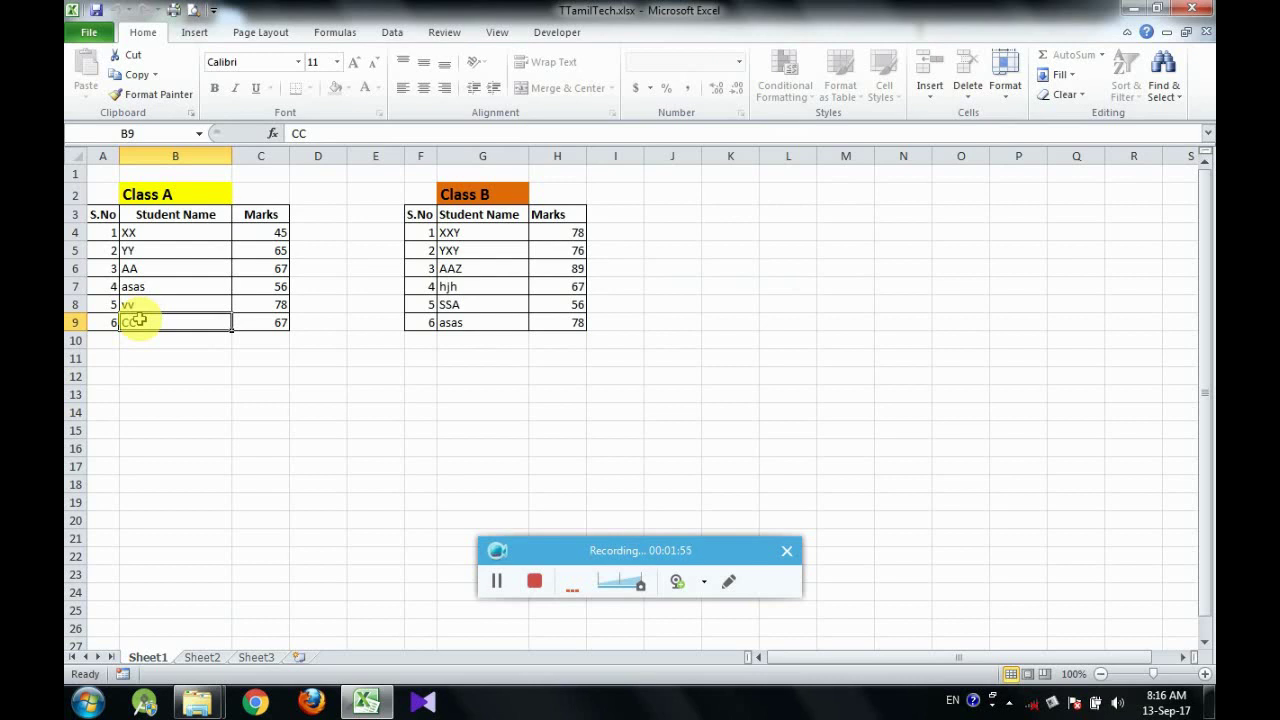
click(1191, 9)
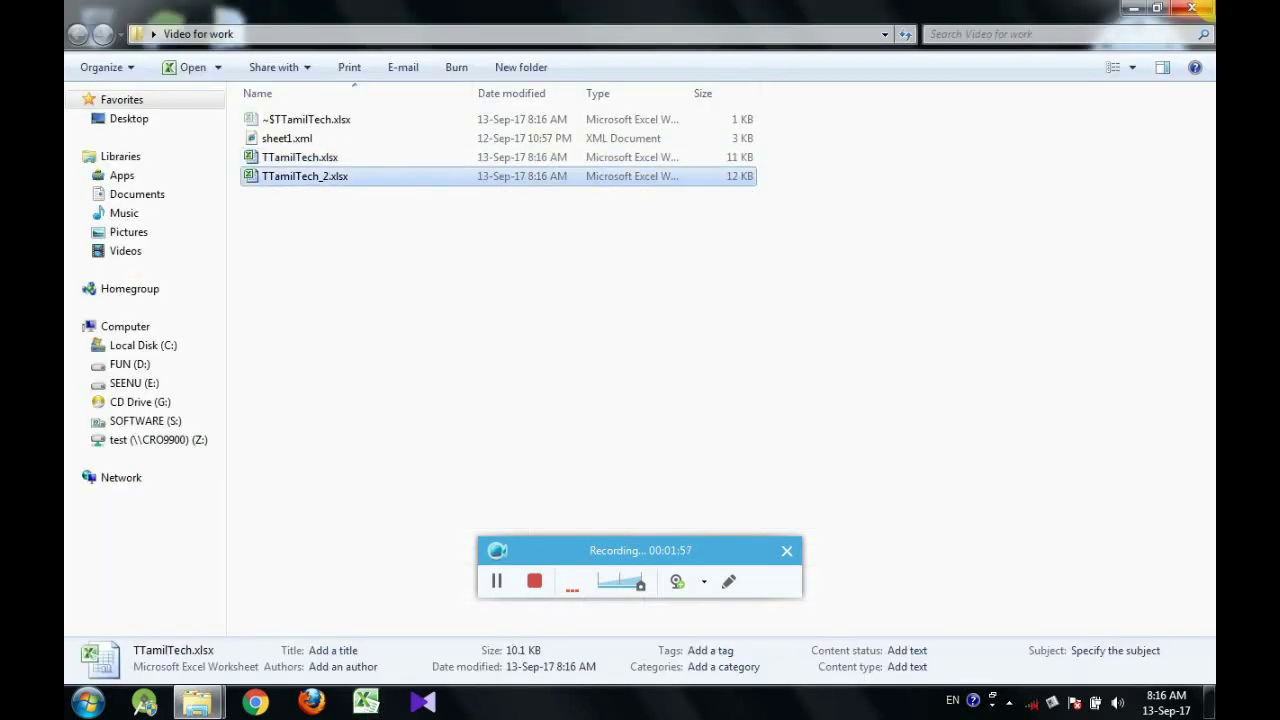
key(Return)
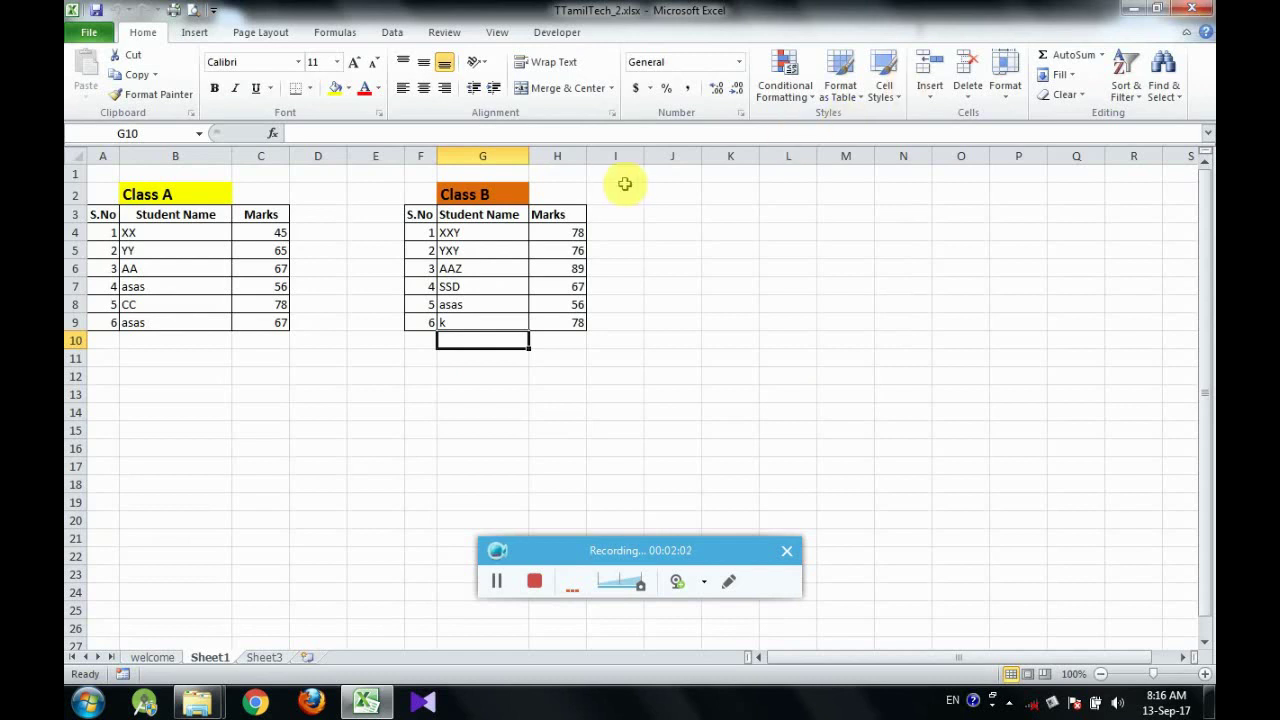
- Show the Review commands and select the Class A table A3:C9
click(444, 34)
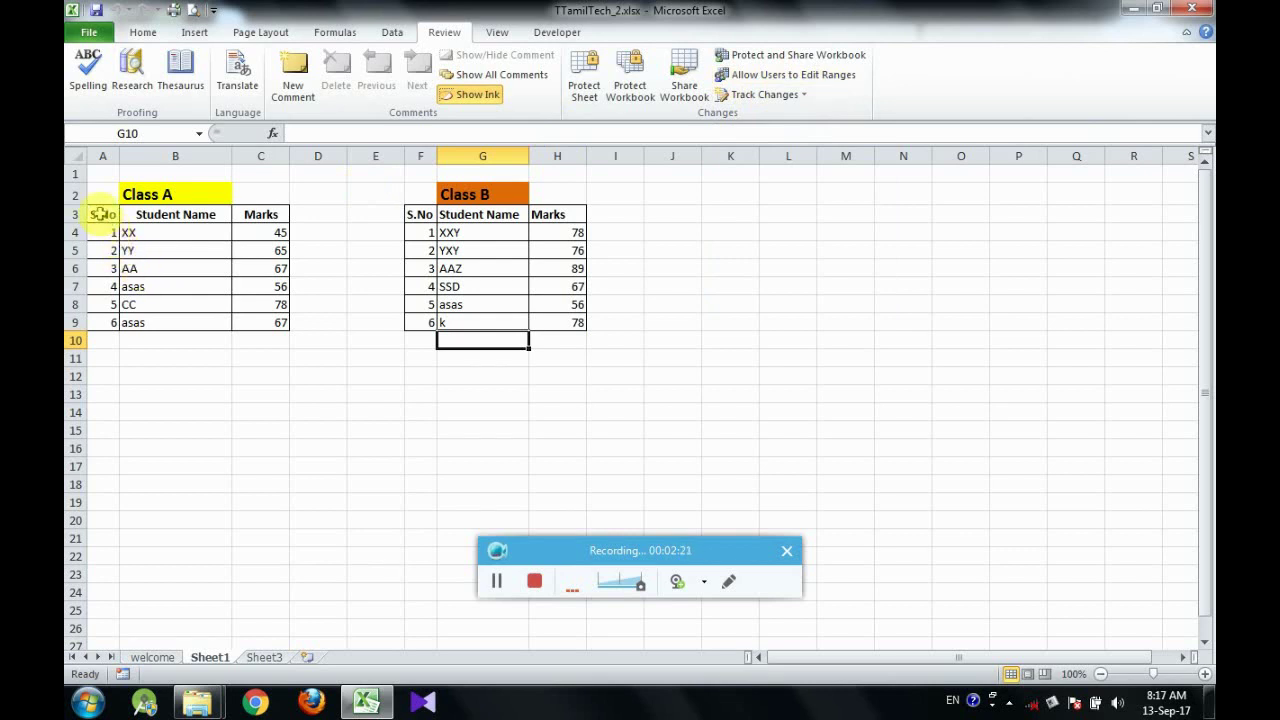
drag(101, 214, 265, 322)
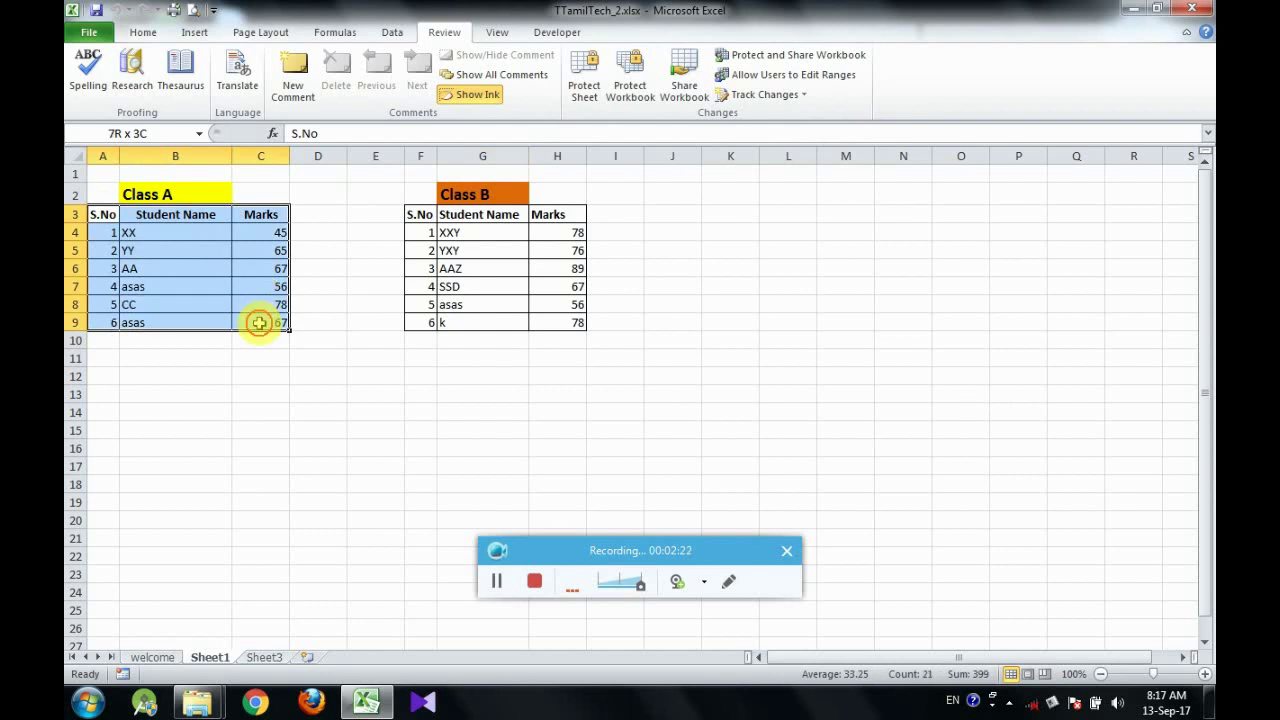
- Delete the existing class_B range from Allow Users to Edit Ranges
click(766, 80)
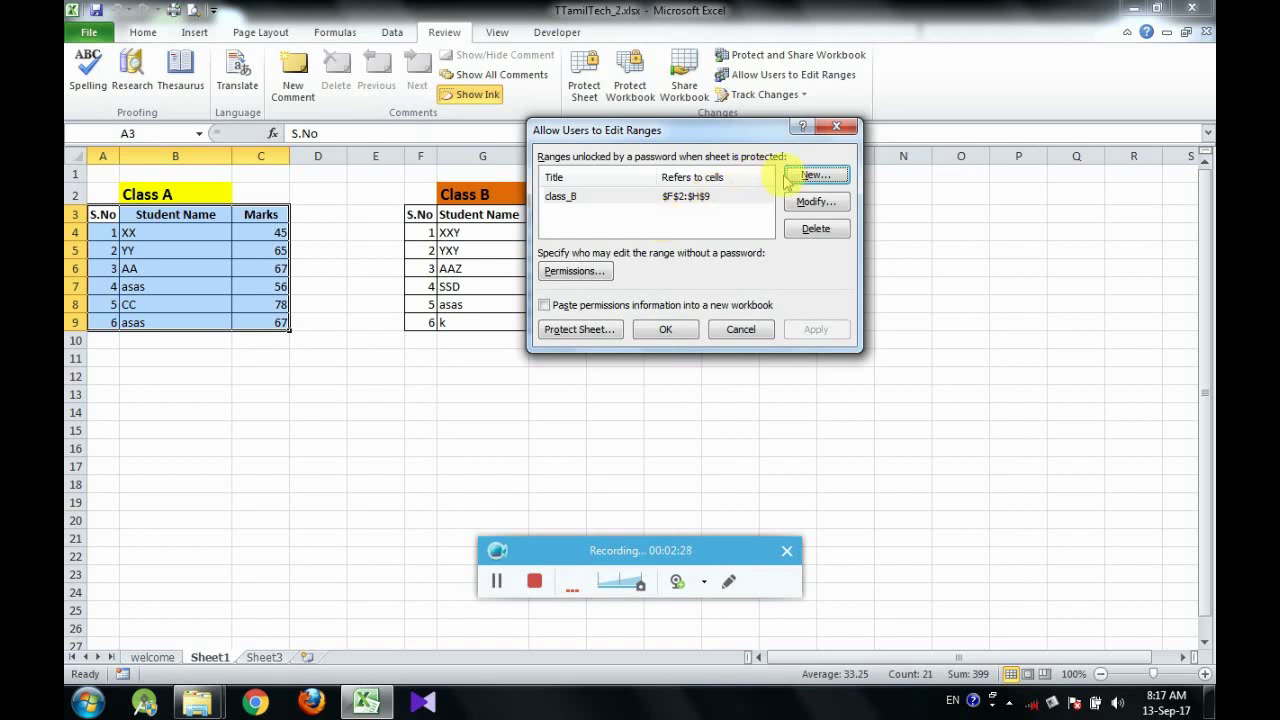
click(686, 196)
click(808, 230)
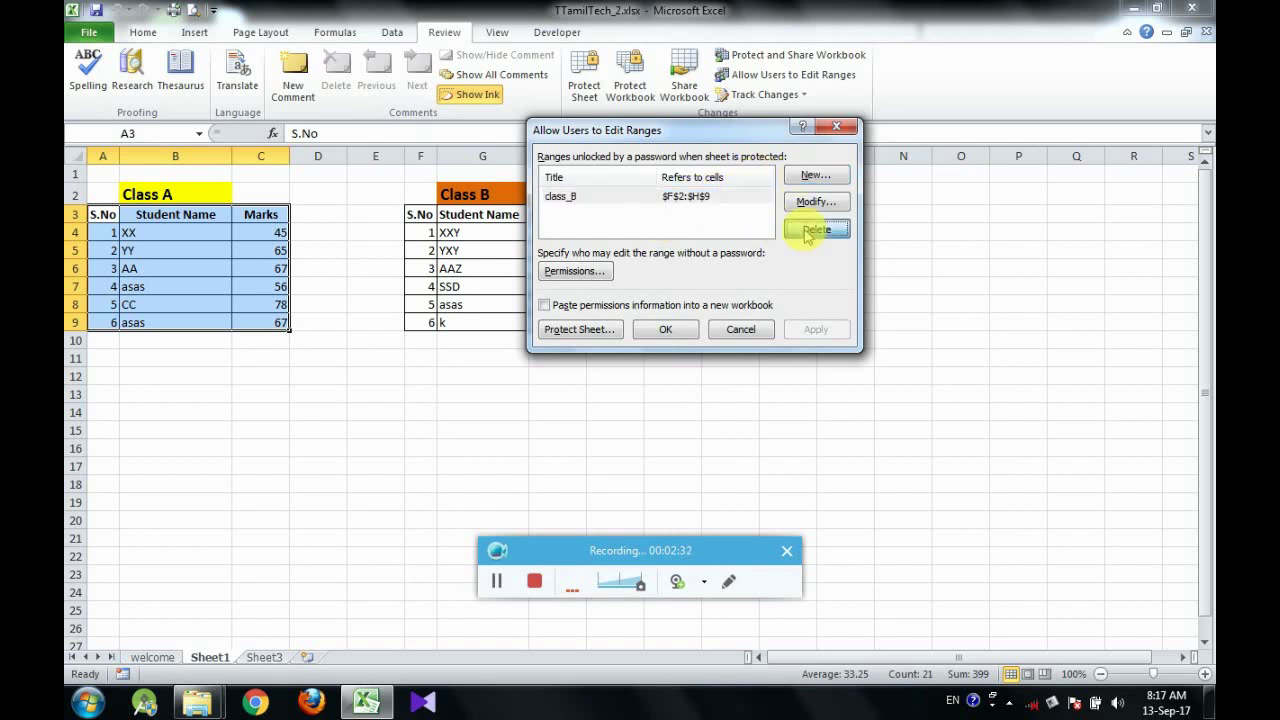
- Add a password-protected range class_A referring to A3:C9 and apply it
click(802, 178)
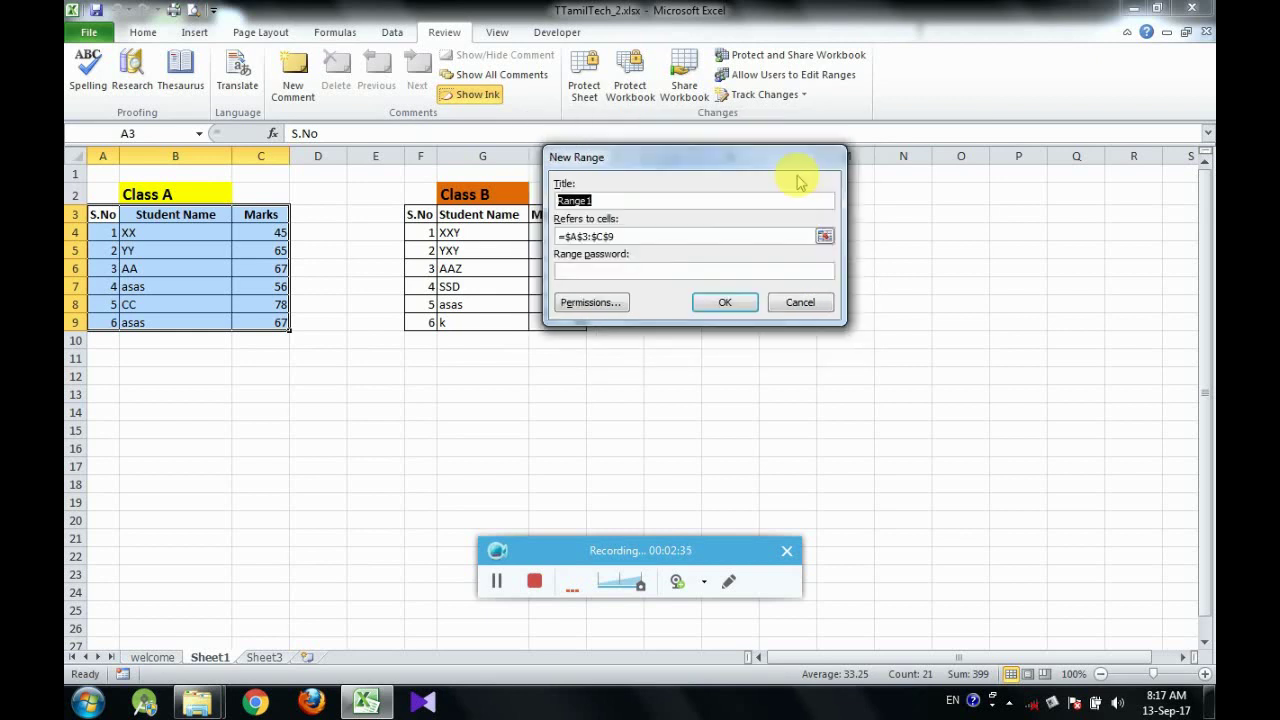
drag(690, 236, 535, 234)
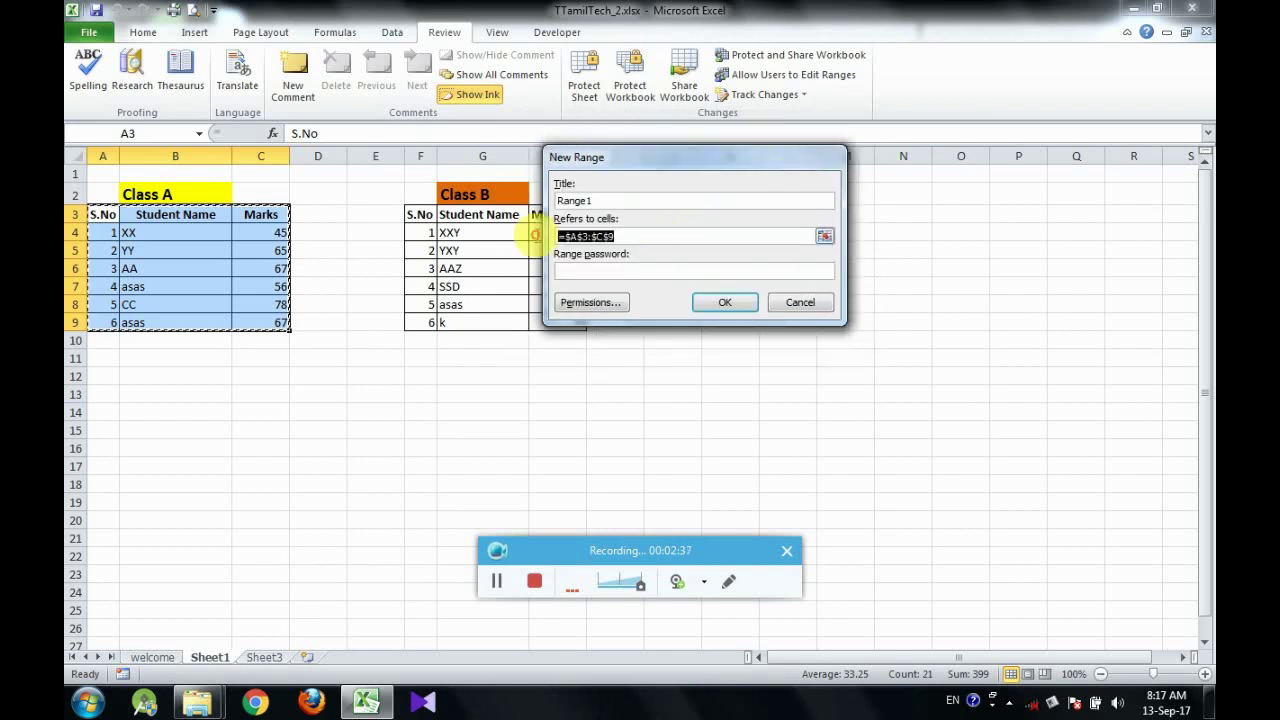
key(BackSpace)
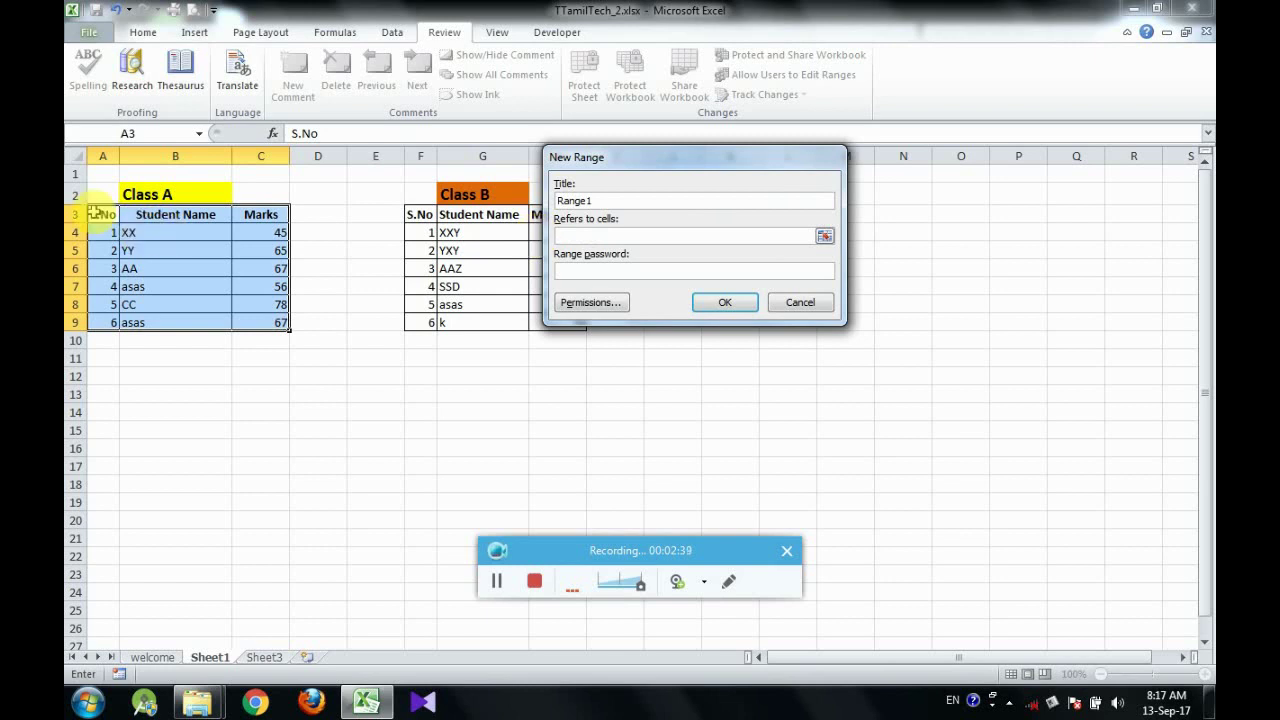
drag(96, 213, 271, 321)
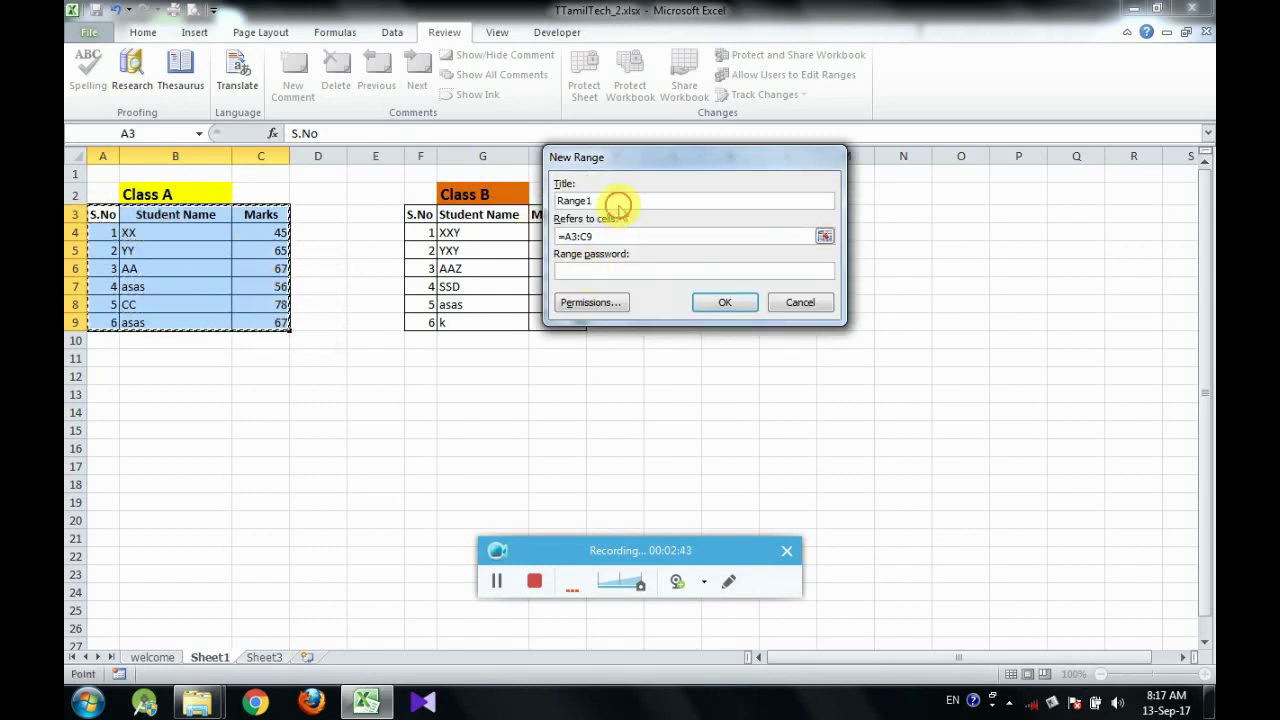
drag(617, 203, 510, 203)
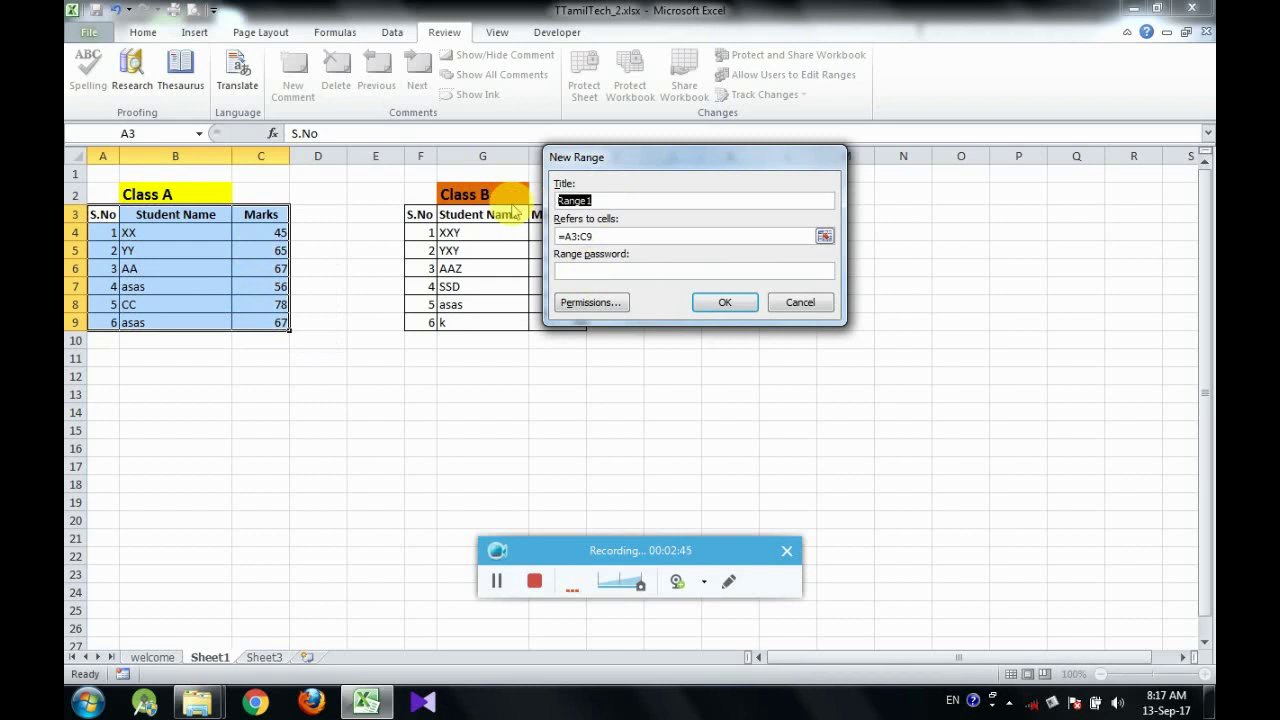
text(cl)
text(ass)
text(_A)
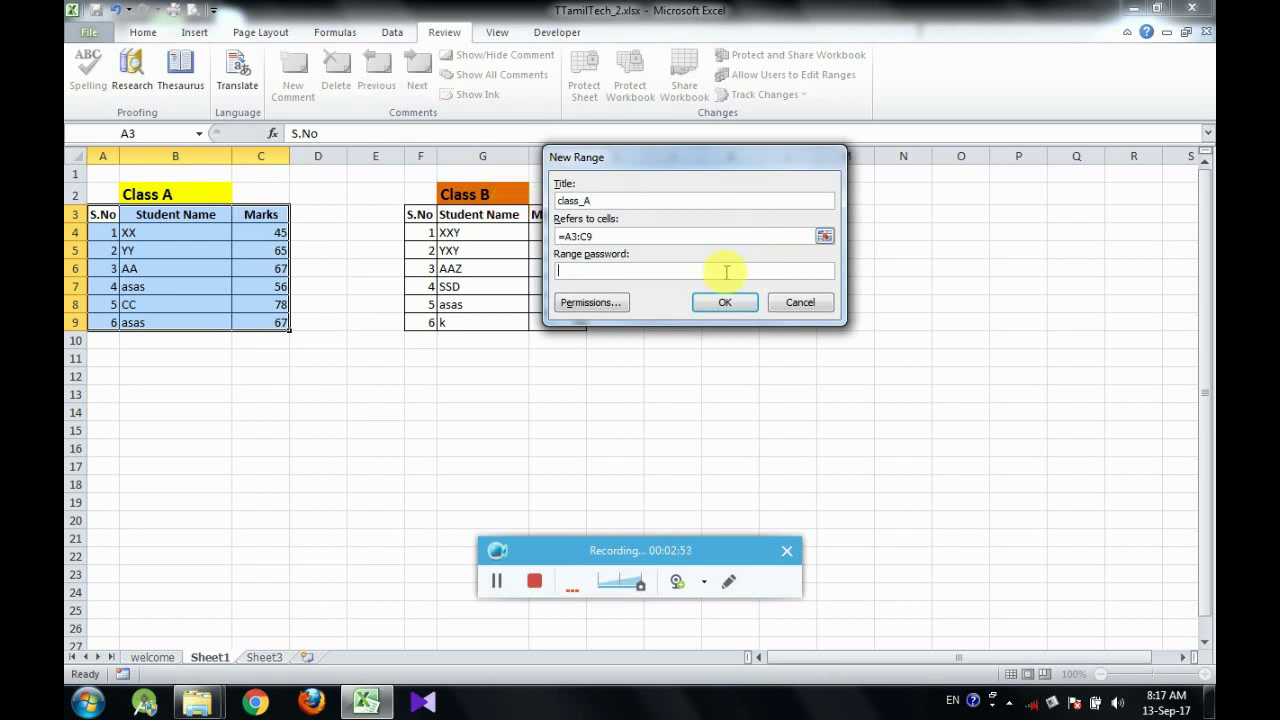
text(1)
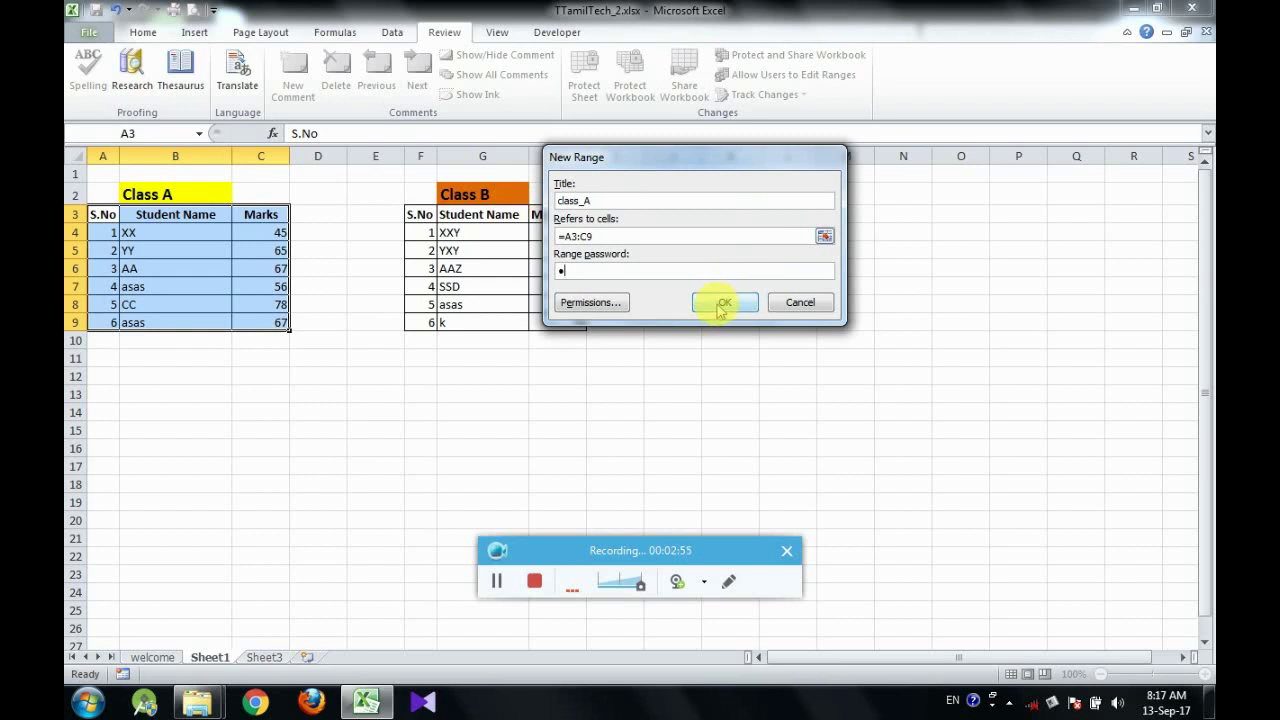
click(720, 302)
text(1)
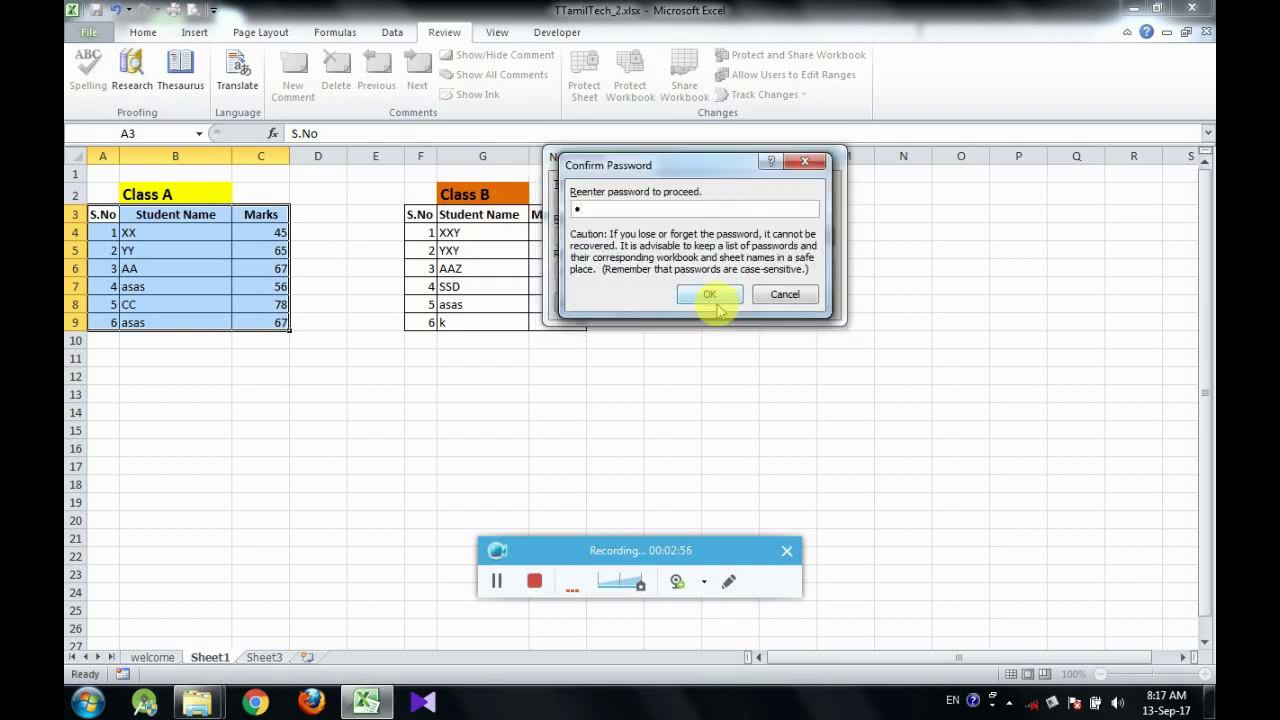
click(710, 297)
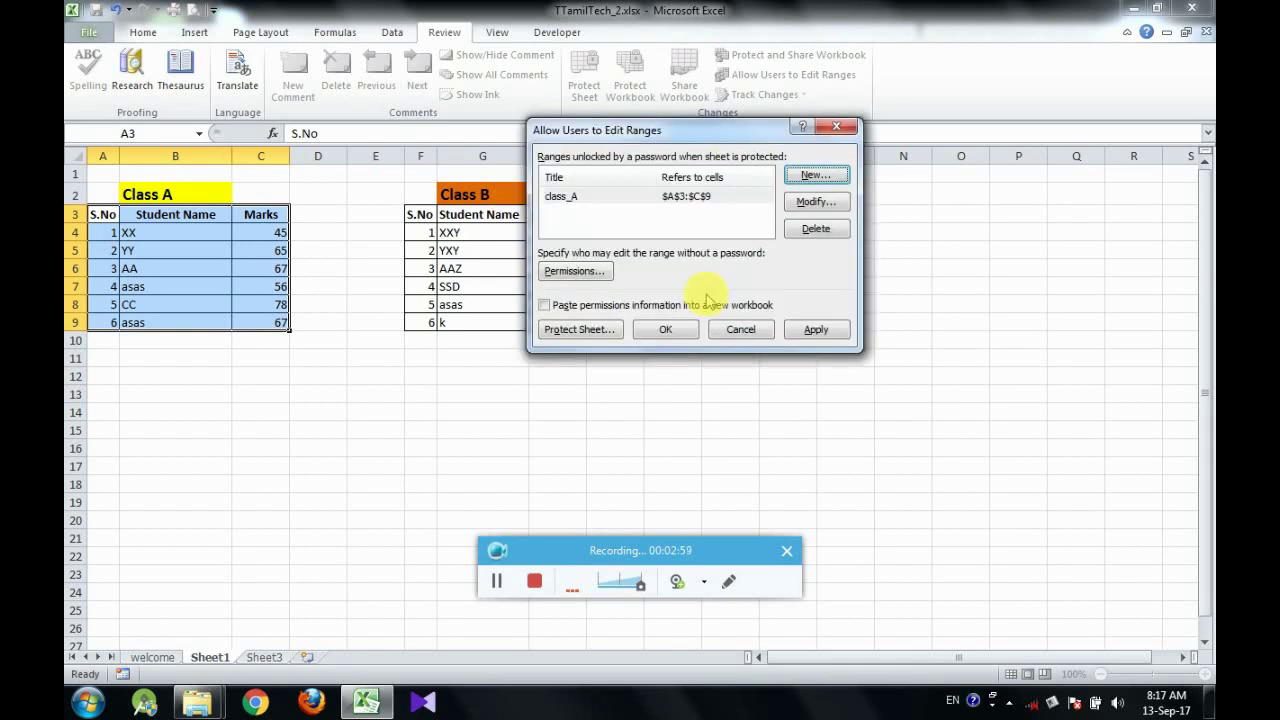
click(810, 330)
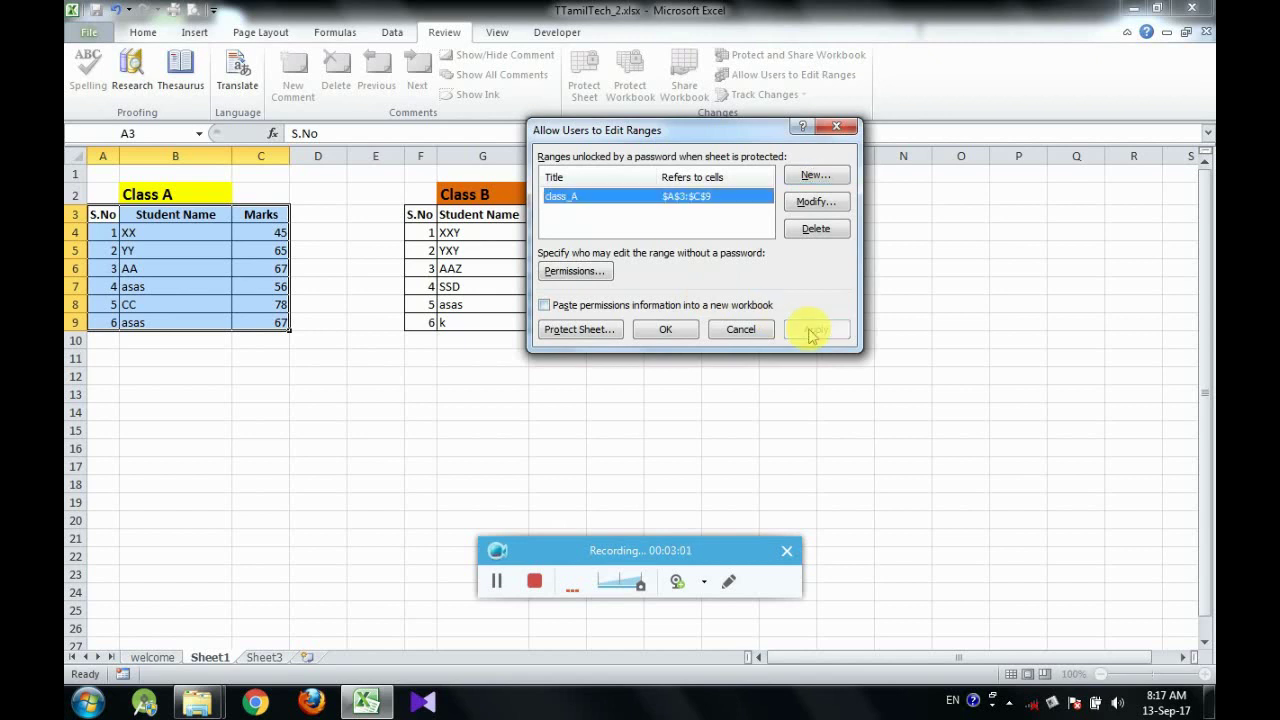
mouse_move(643, 131)
mouse_down()
mouse_move(331, 266)
mouse_move(770, 280)
mouse_move(778, 263)
mouse_move(747, 147)
mouse_up()
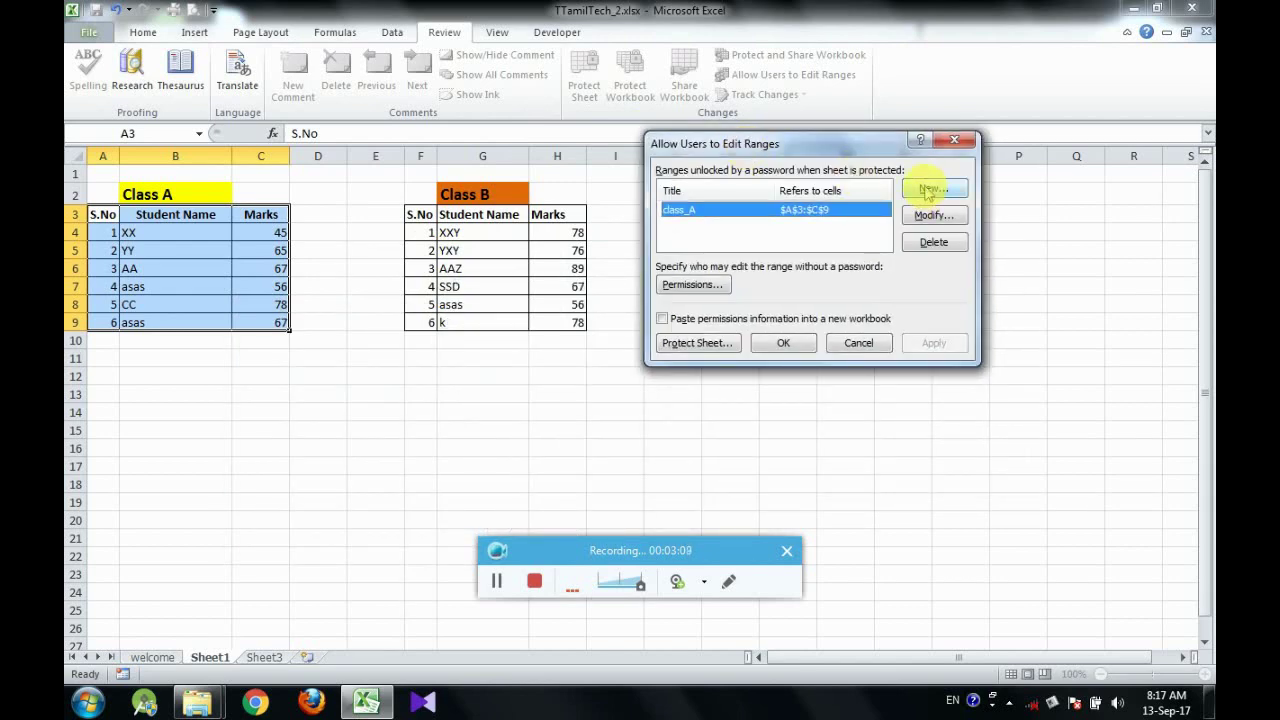
- Add a range named class_b covering F3:H9 with a confirmed range password
click(928, 190)
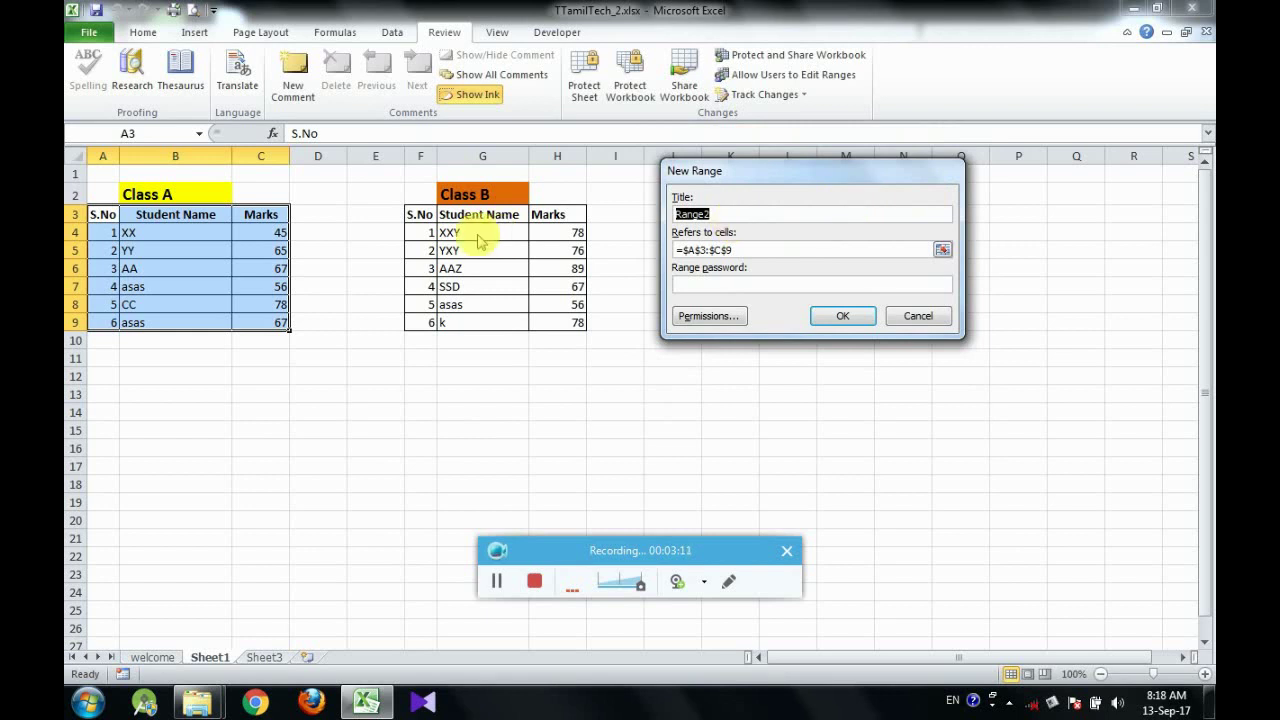
text(c)
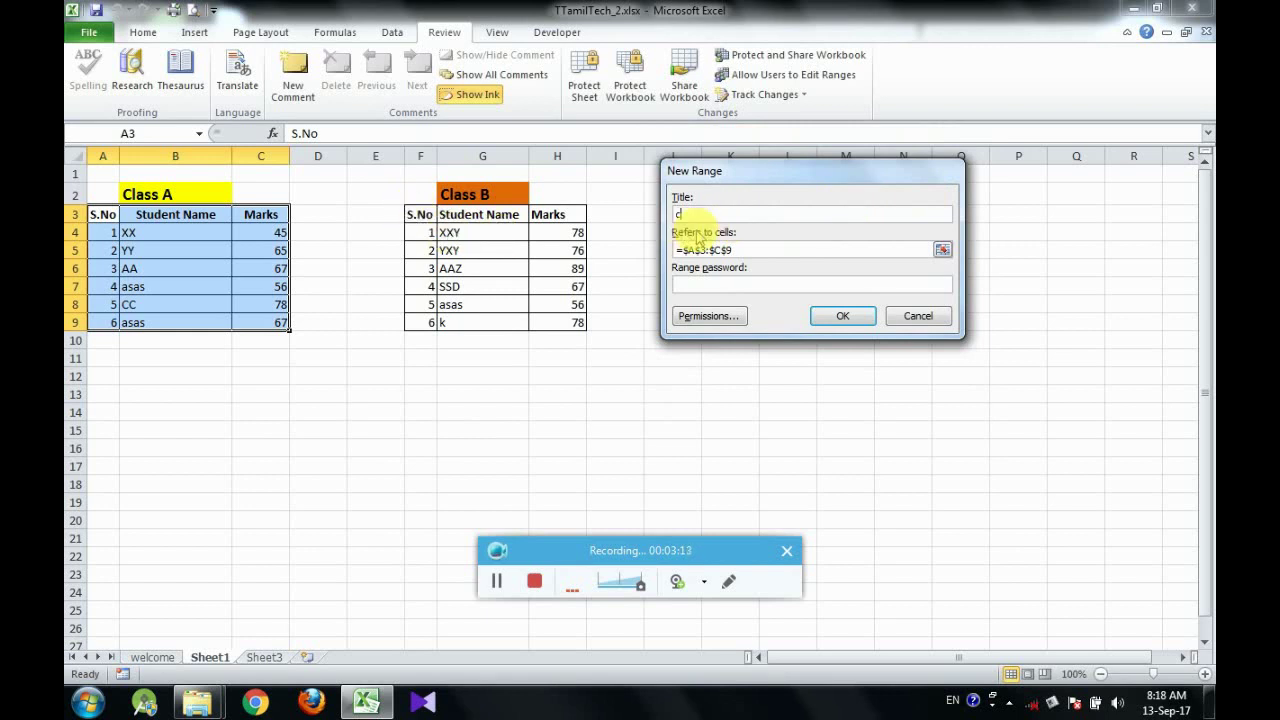
text(lass_)
text(b)
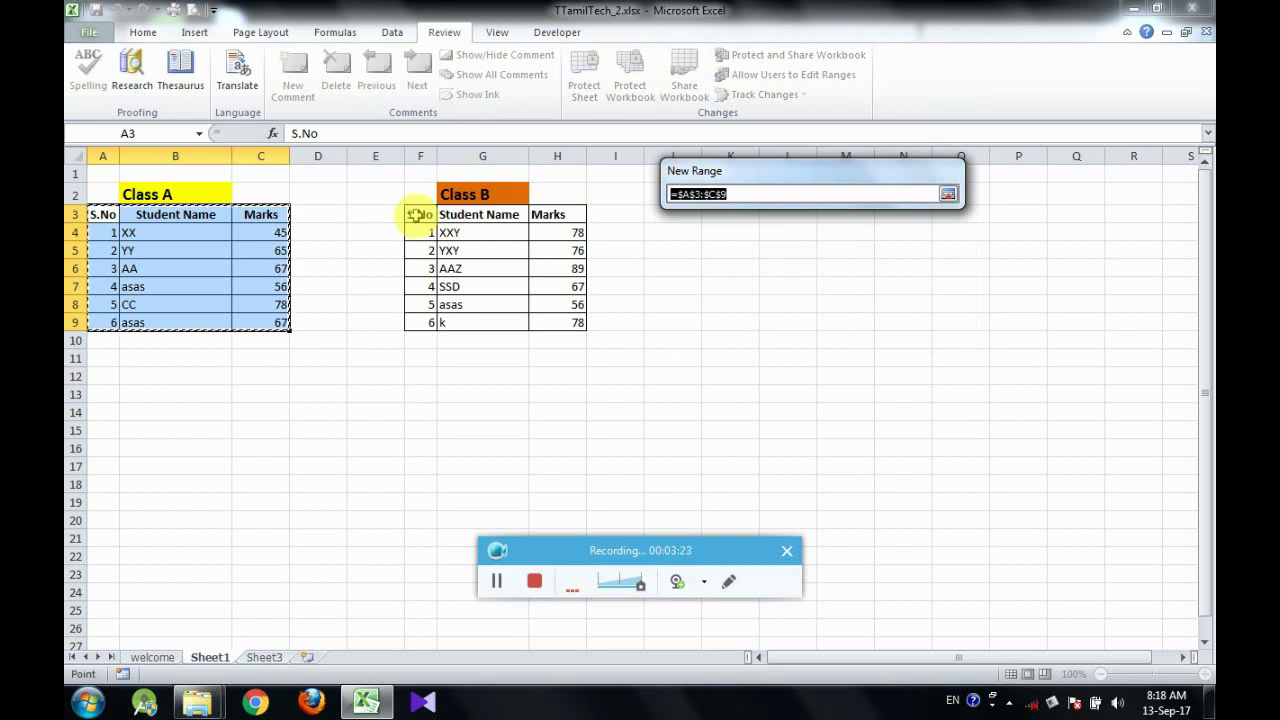
mouse_move(415, 214)
mouse_down()
mouse_move(545, 250)
mouse_move(577, 327)
mouse_up()
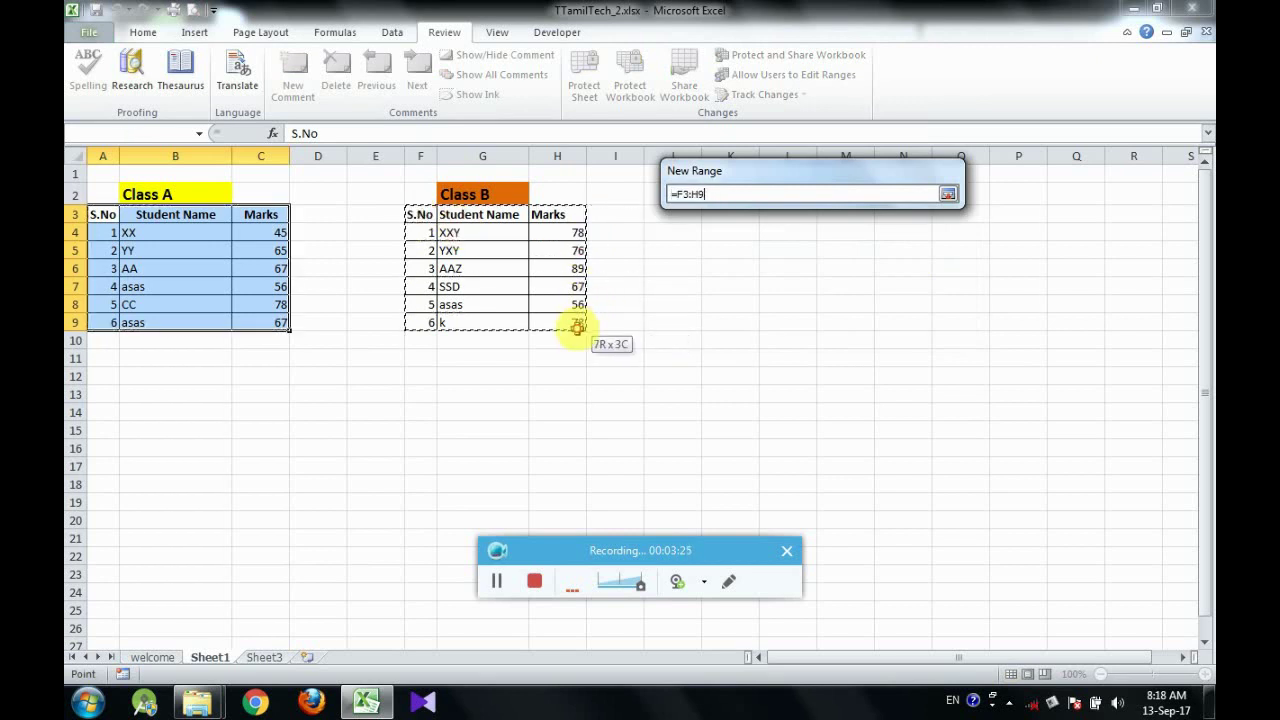
click(948, 194)
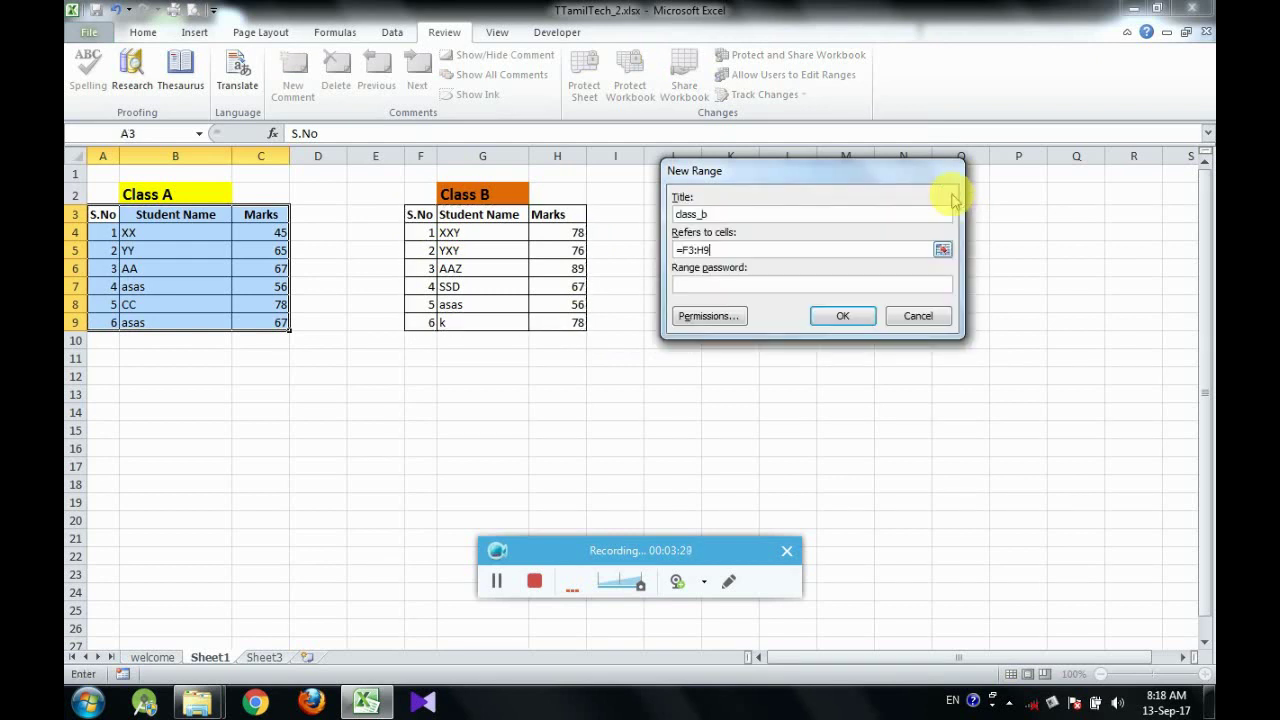
click(816, 287)
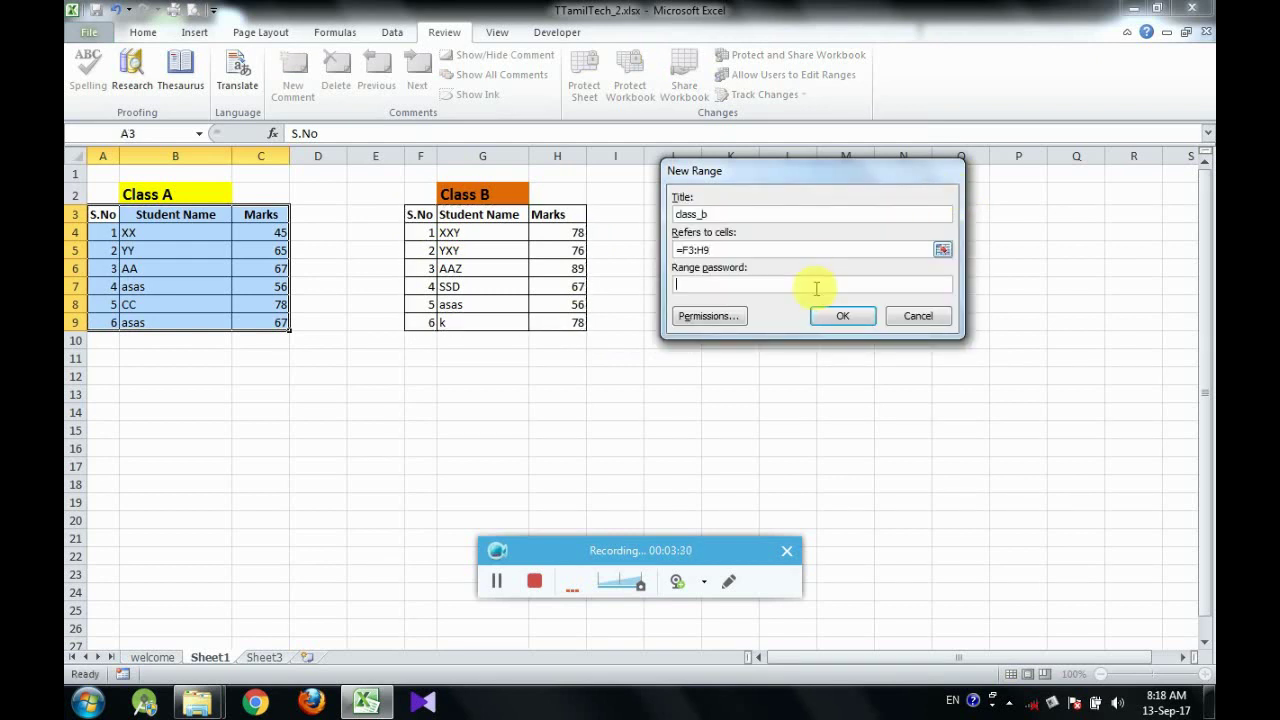
text(1)
click(836, 316)
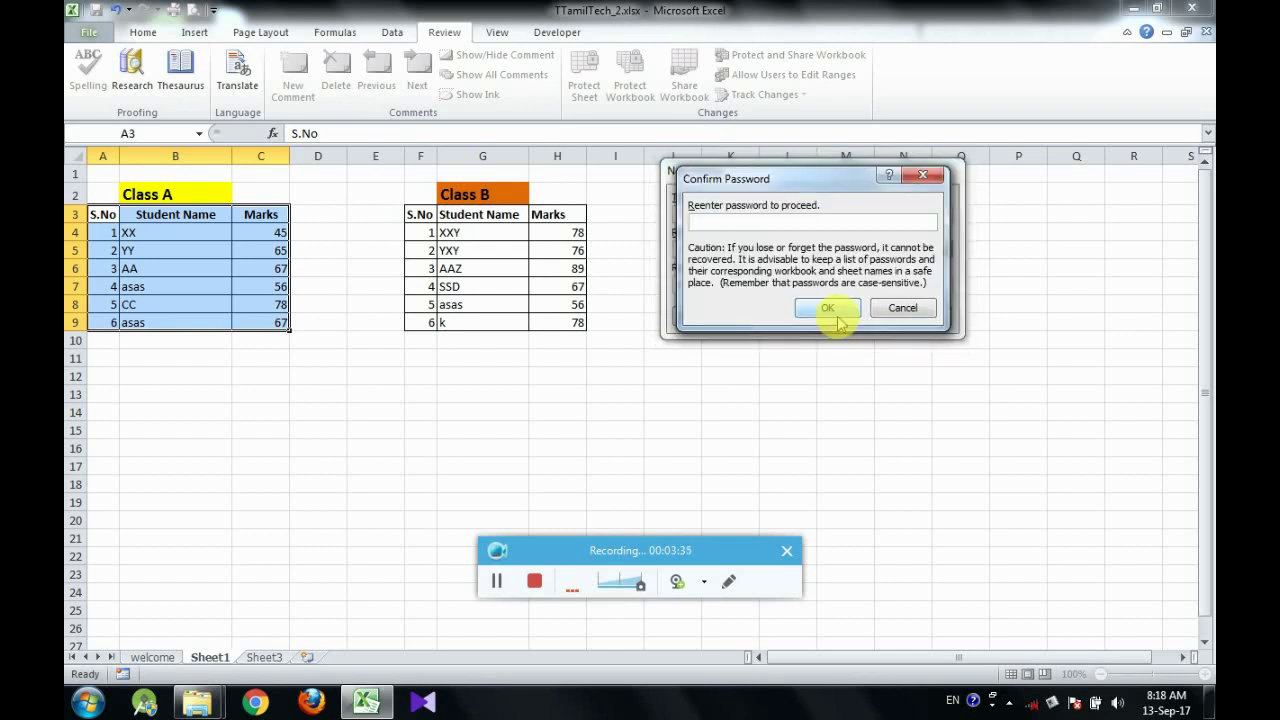
text(1)
click(827, 309)
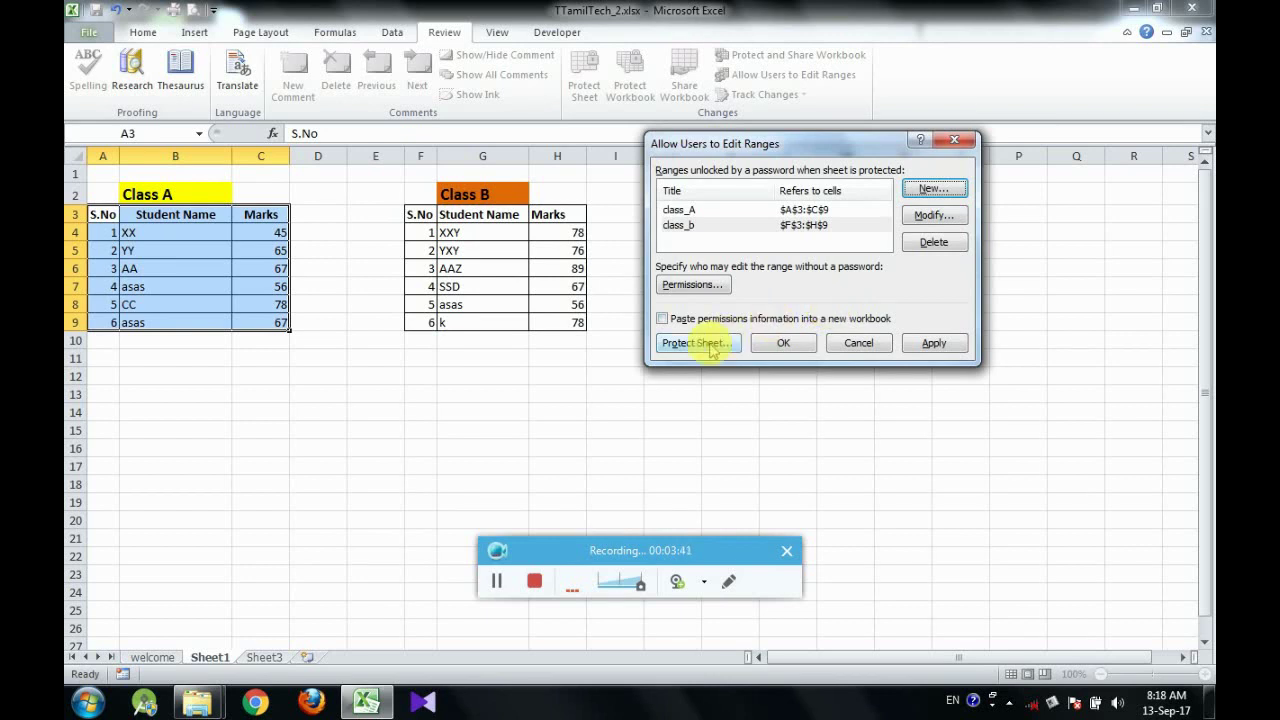
- Protect Sheet1 with a confirmed unprotect password, leaving default selection permissions
click(712, 344)
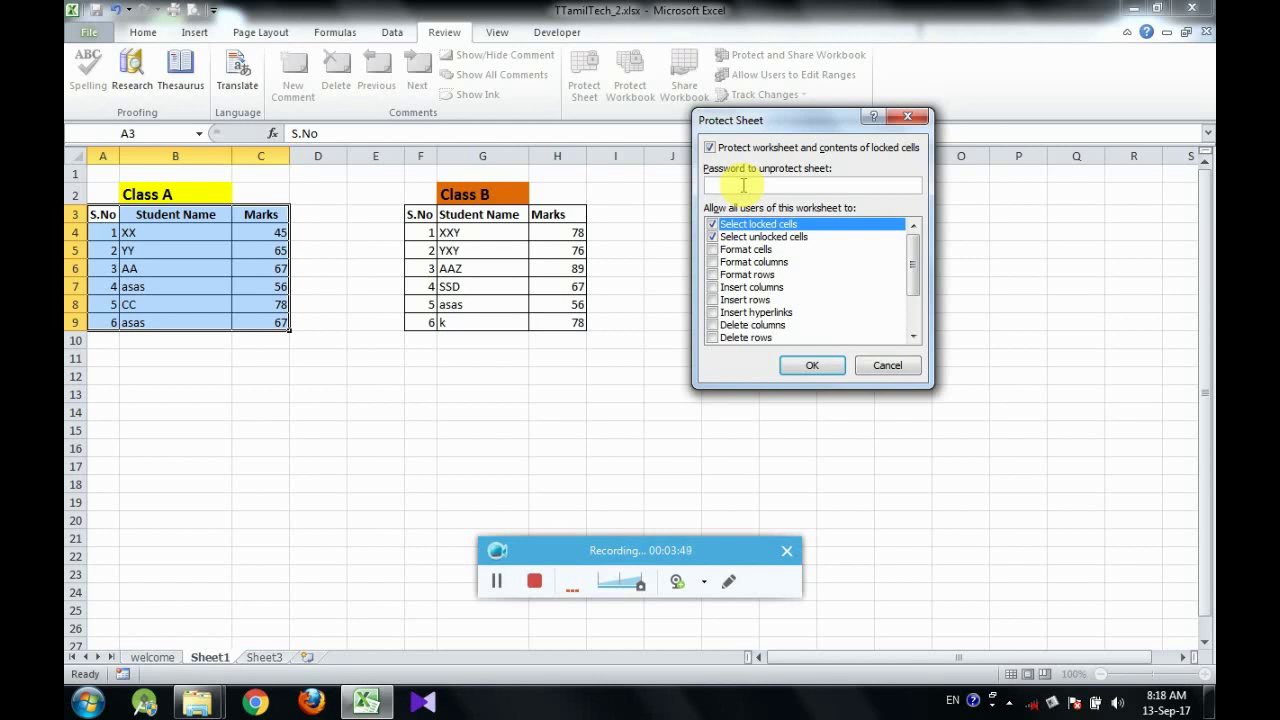
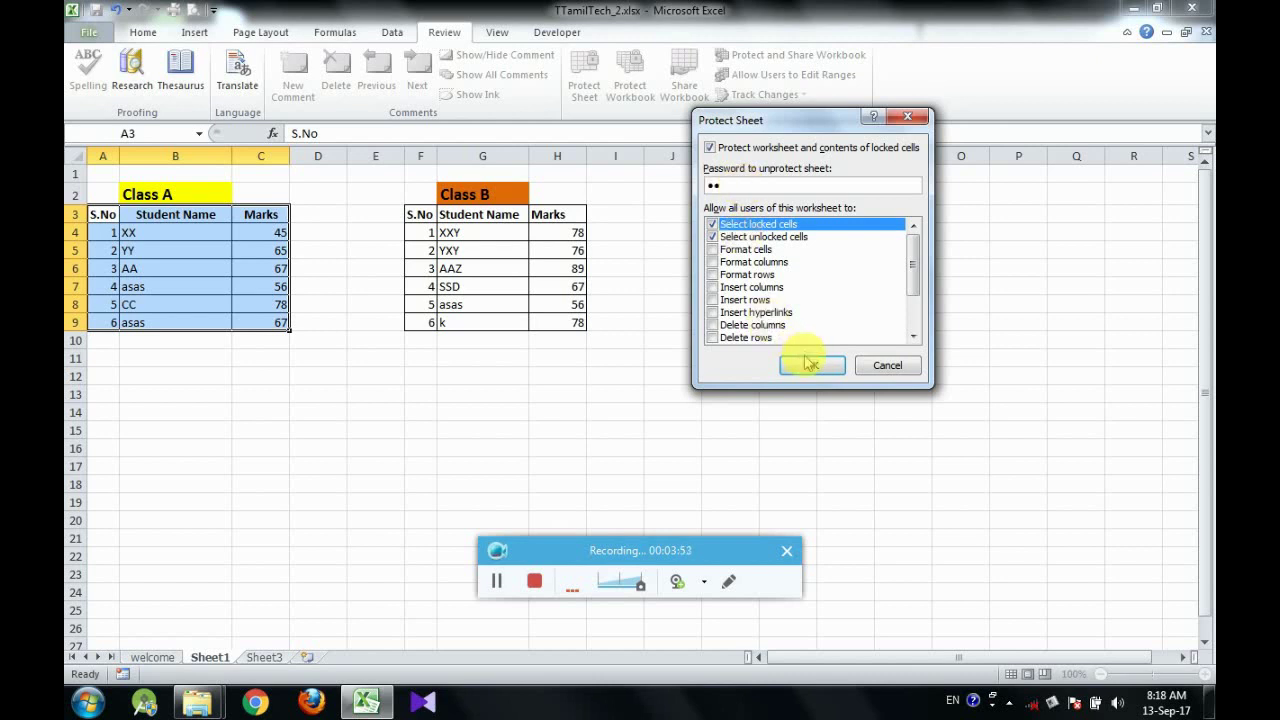
click(810, 366)
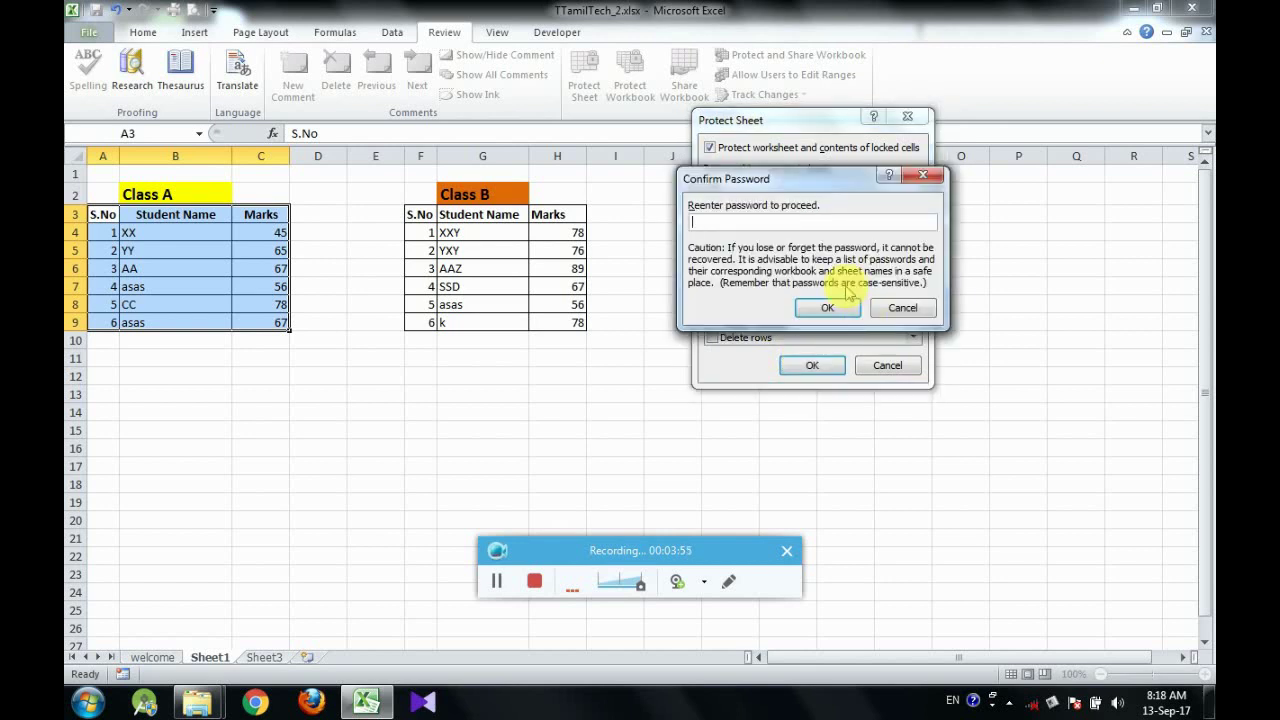
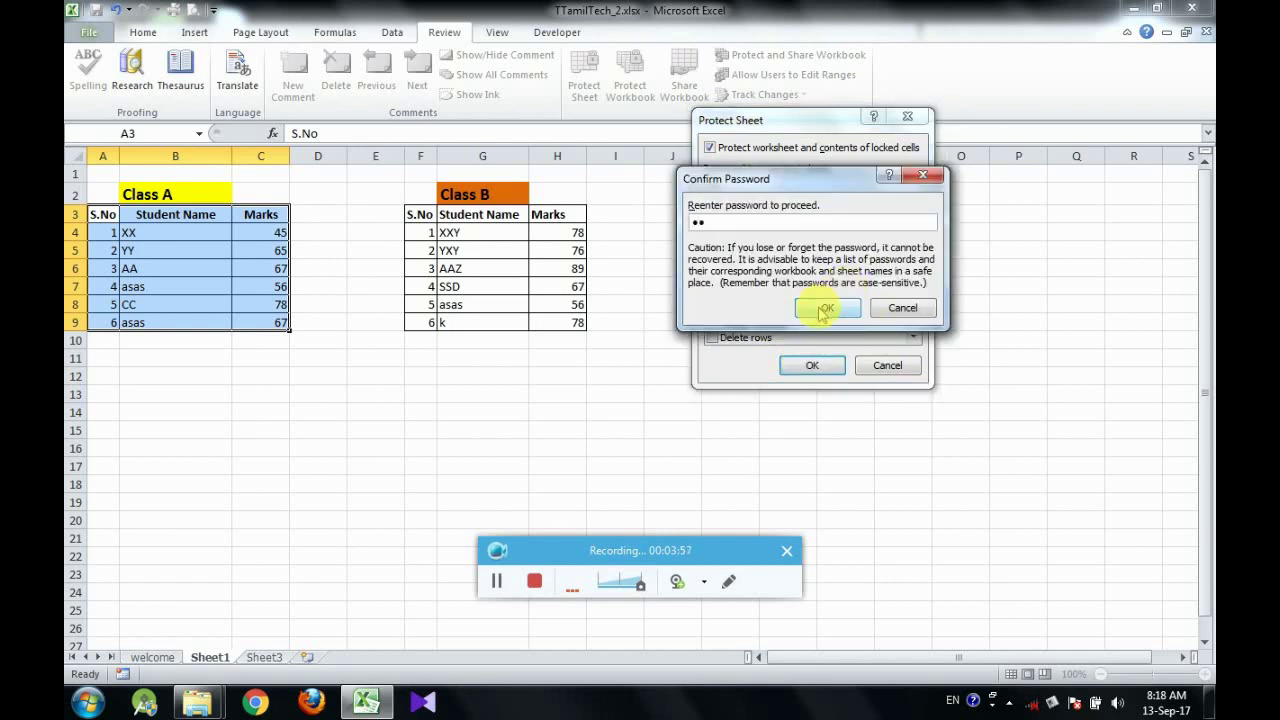
click(820, 307)
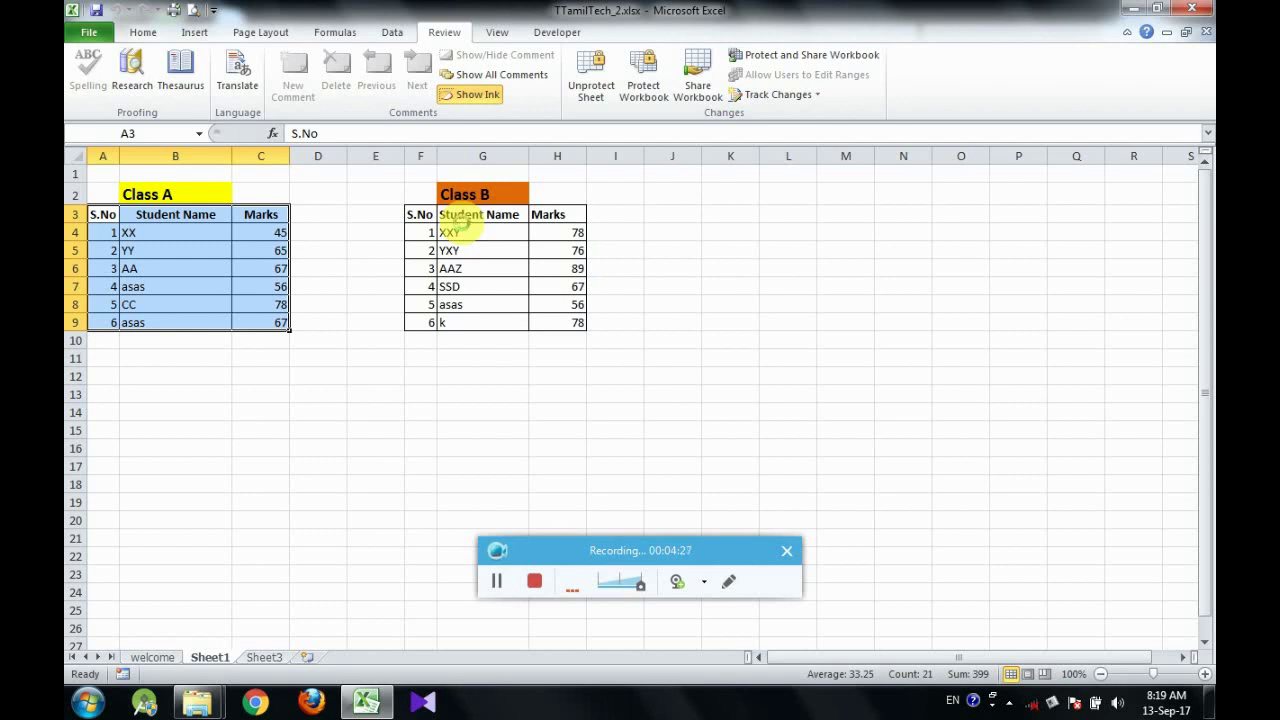
- Unlock the Class A range with its password and change the C5 mark from 65 to 85
double_click(237, 250)
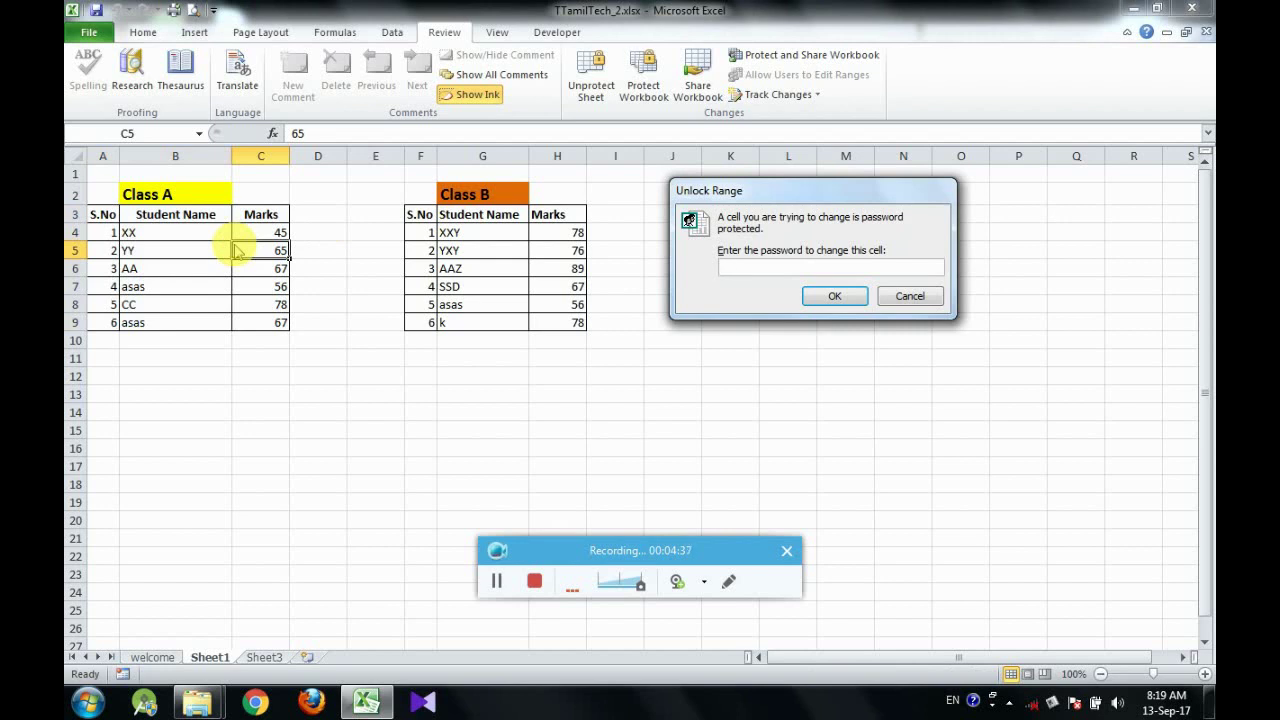
text(1)
key(Return)
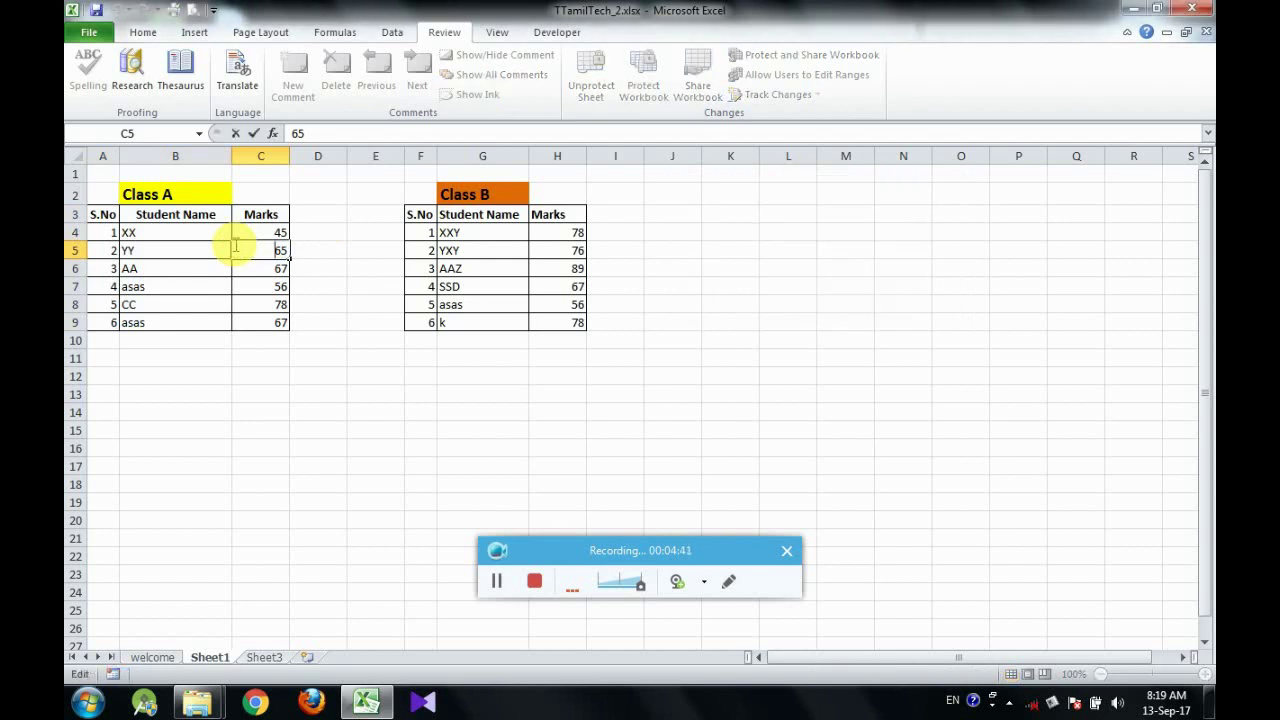
key(Delete)
key(Delete)
text(8)
text(5)
key(Return)
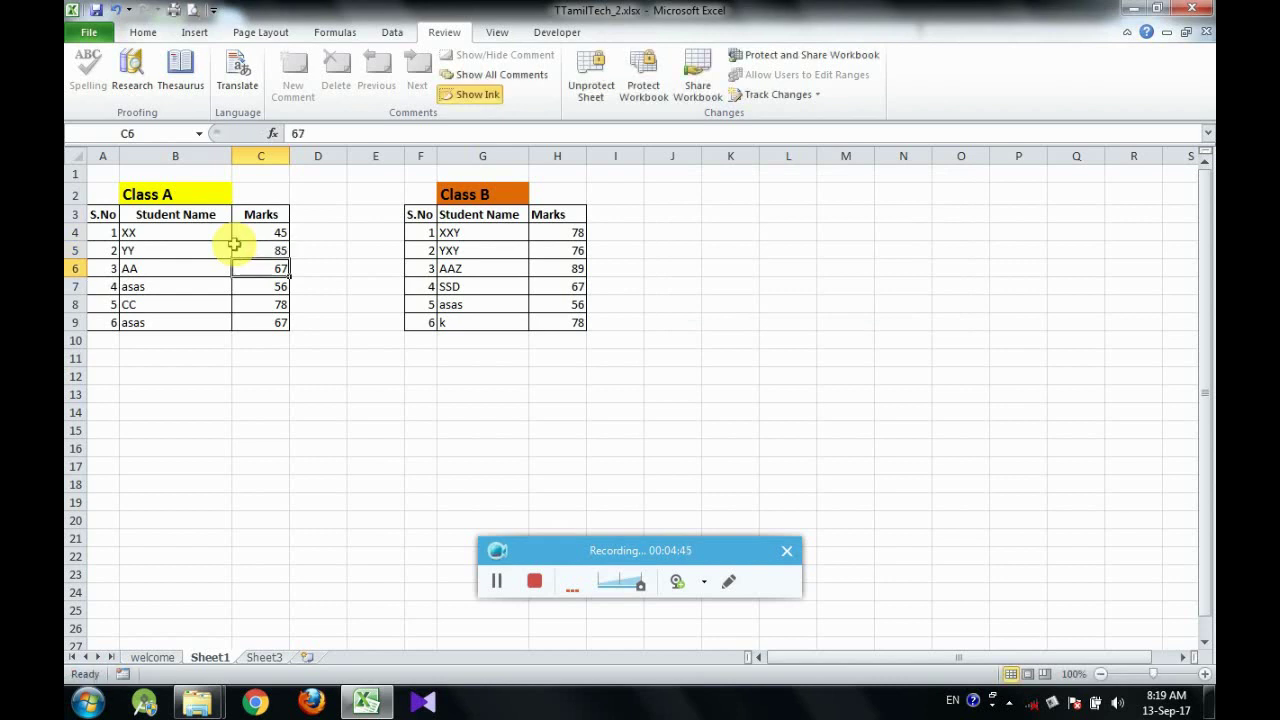
- Confirm G5 and D5 refuse editing, then close Excel
double_click(448, 252)
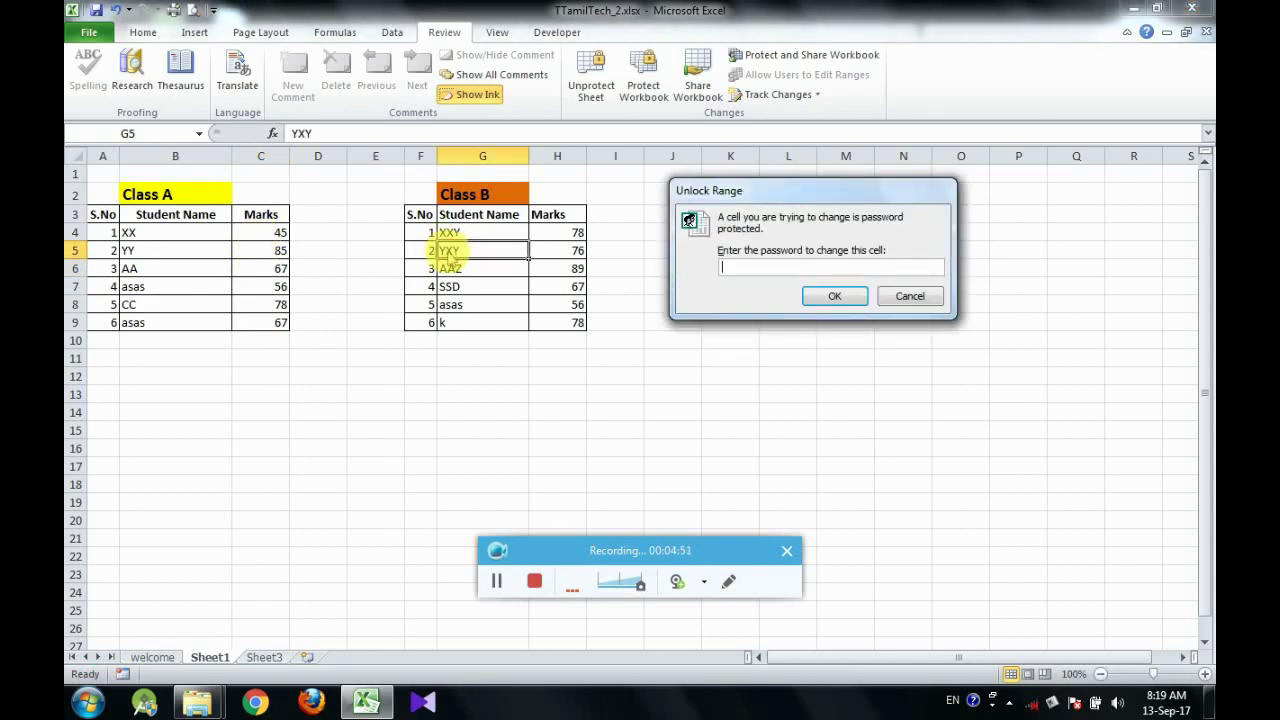
key(Escape)
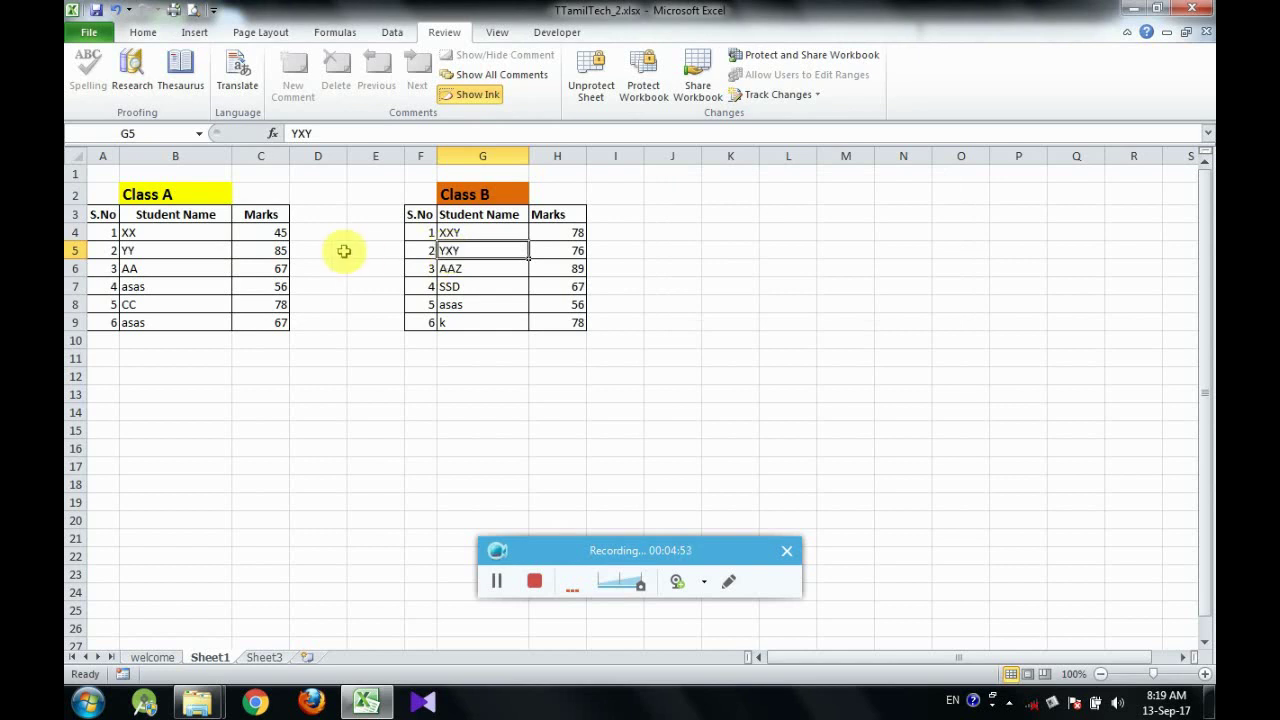
click(343, 251)
double_click(343, 251)
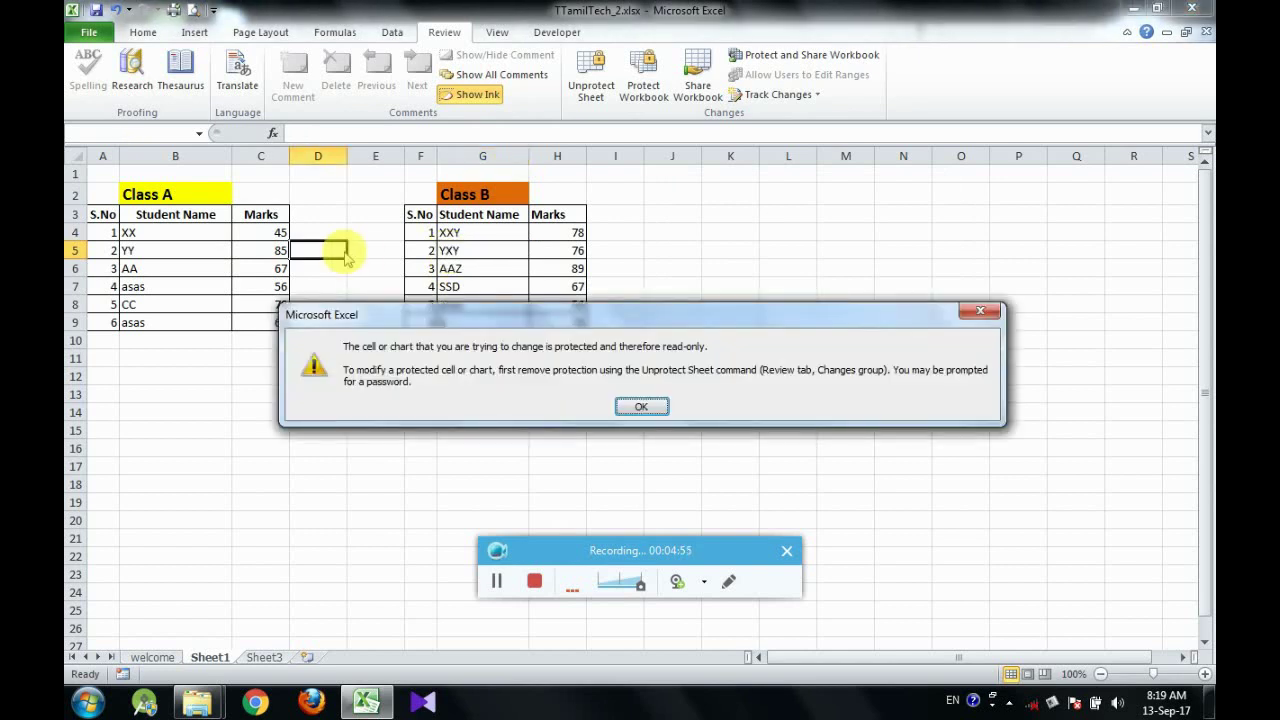
key(Return)
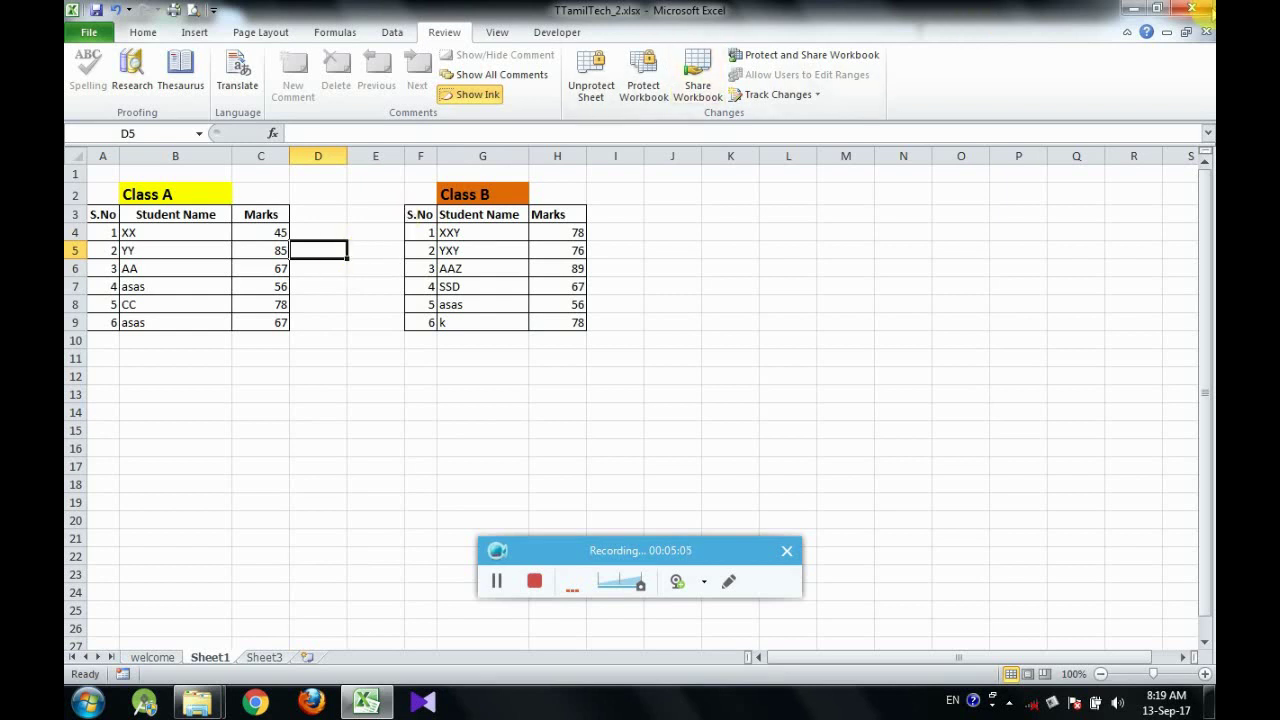
click(1200, 9)
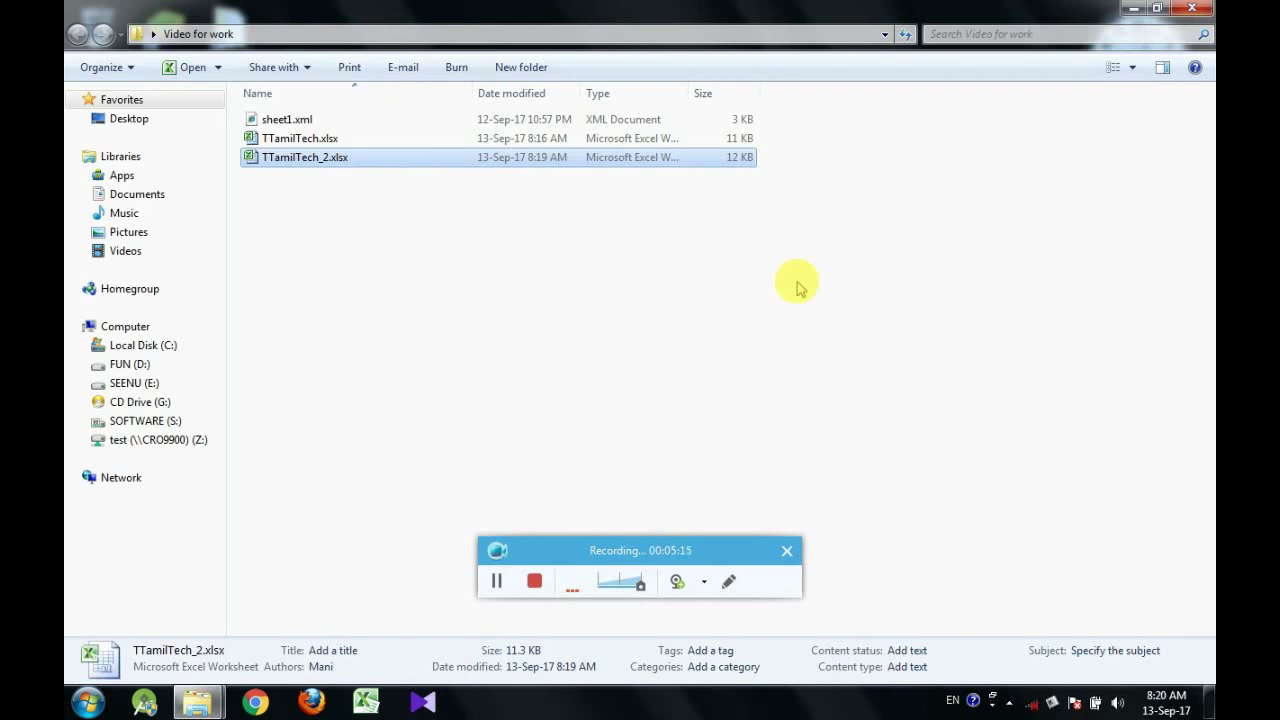
- Check Explorer's view options in Video for work, keeping the details view
click(150, 440)
click(270, 160)
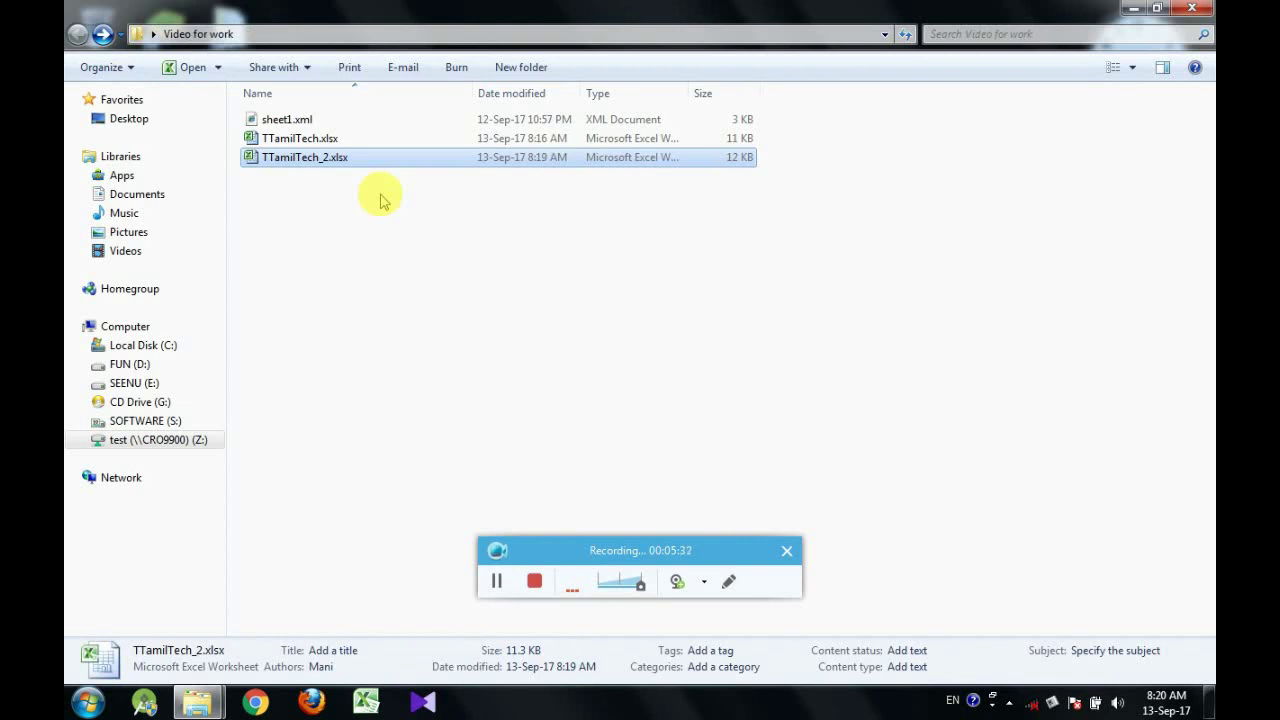
click(1136, 68)
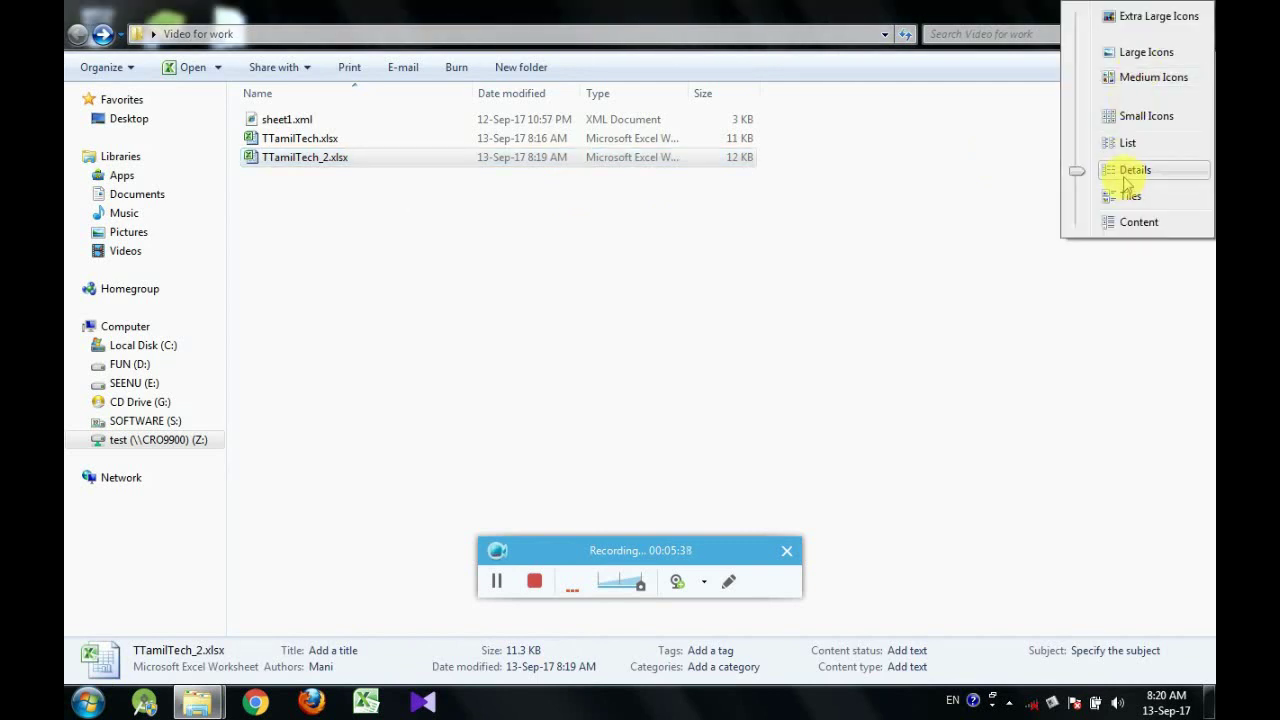
click(1022, 167)
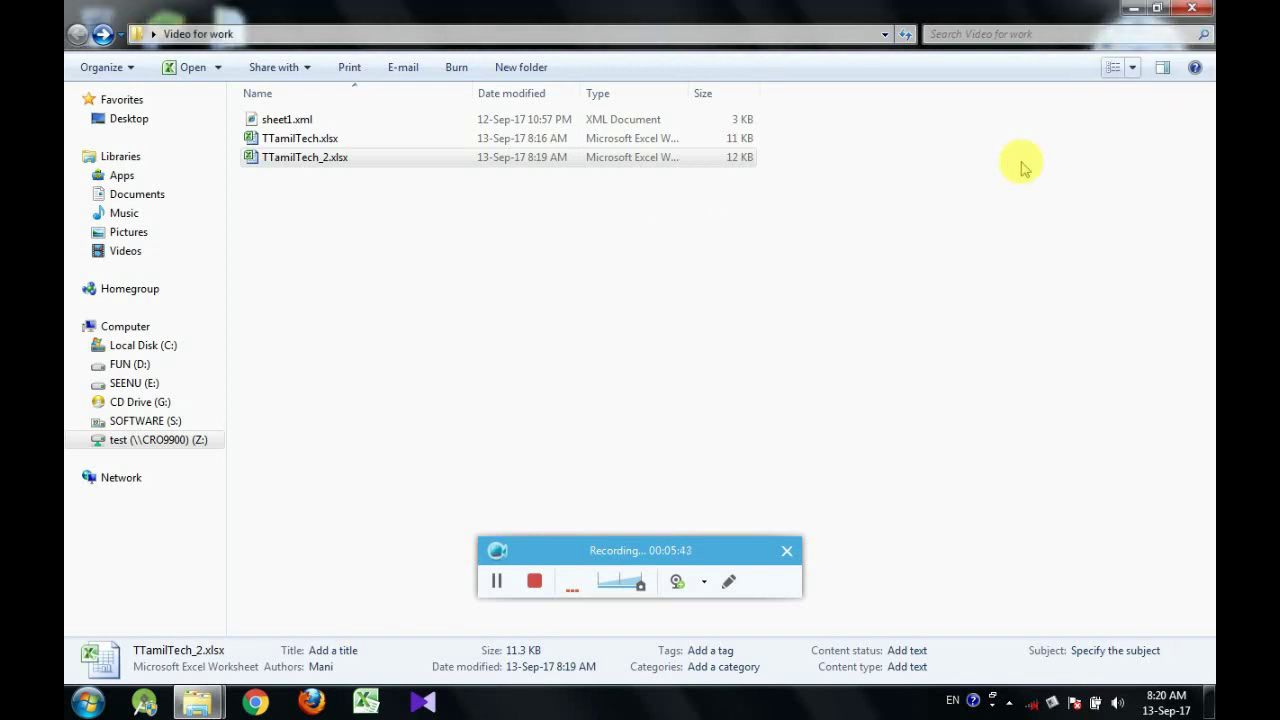
click(1133, 68)
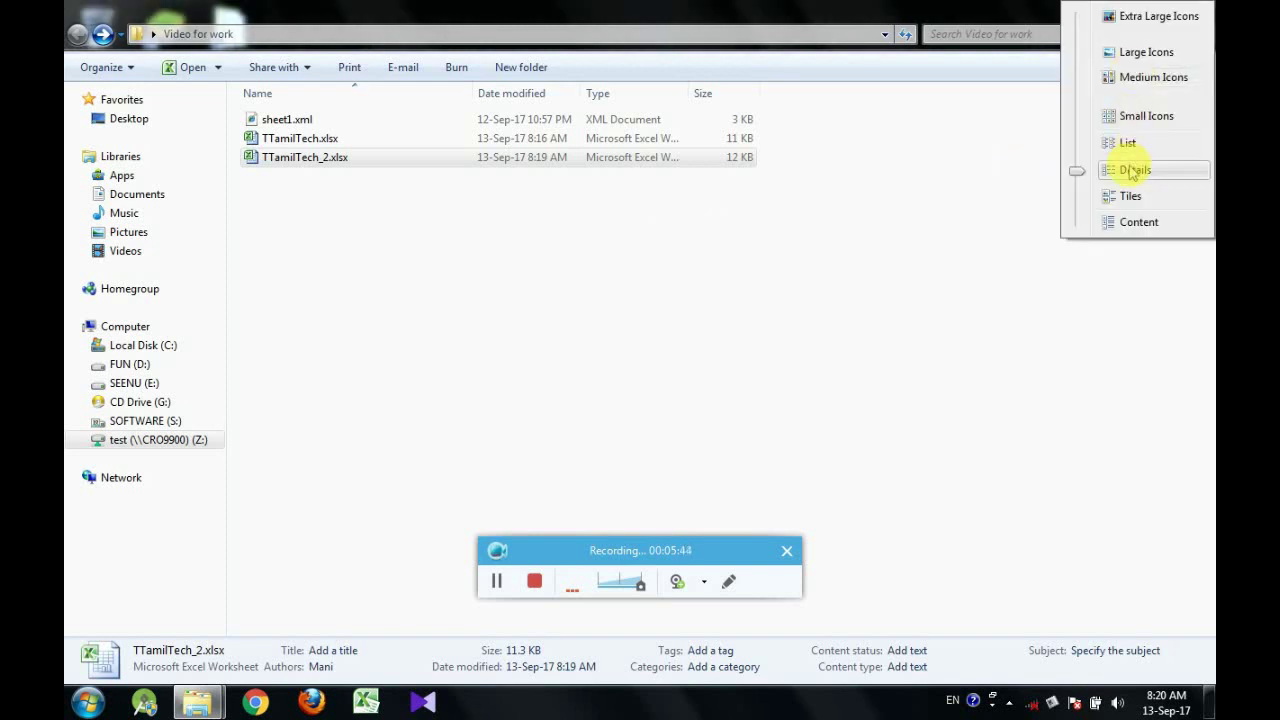
click(1133, 172)
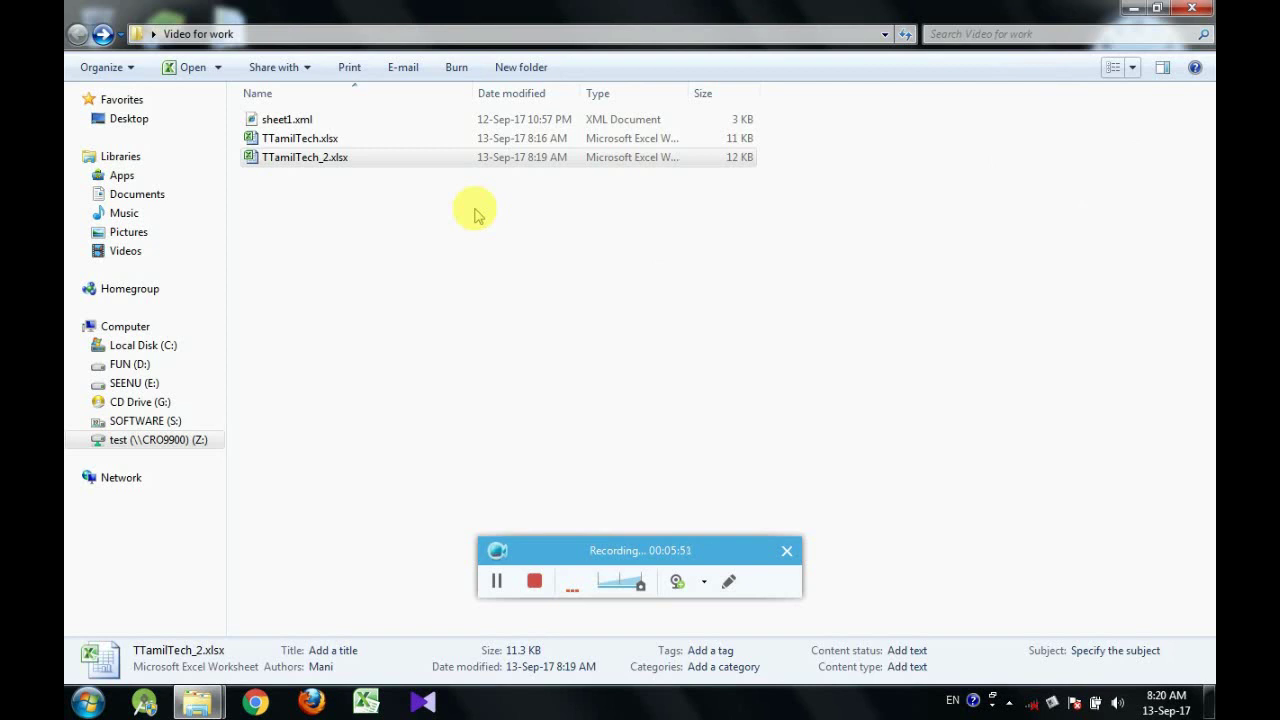
- Rename TTamilTech_2.xlsx to TTamilTech_2.zip
click(381, 162)
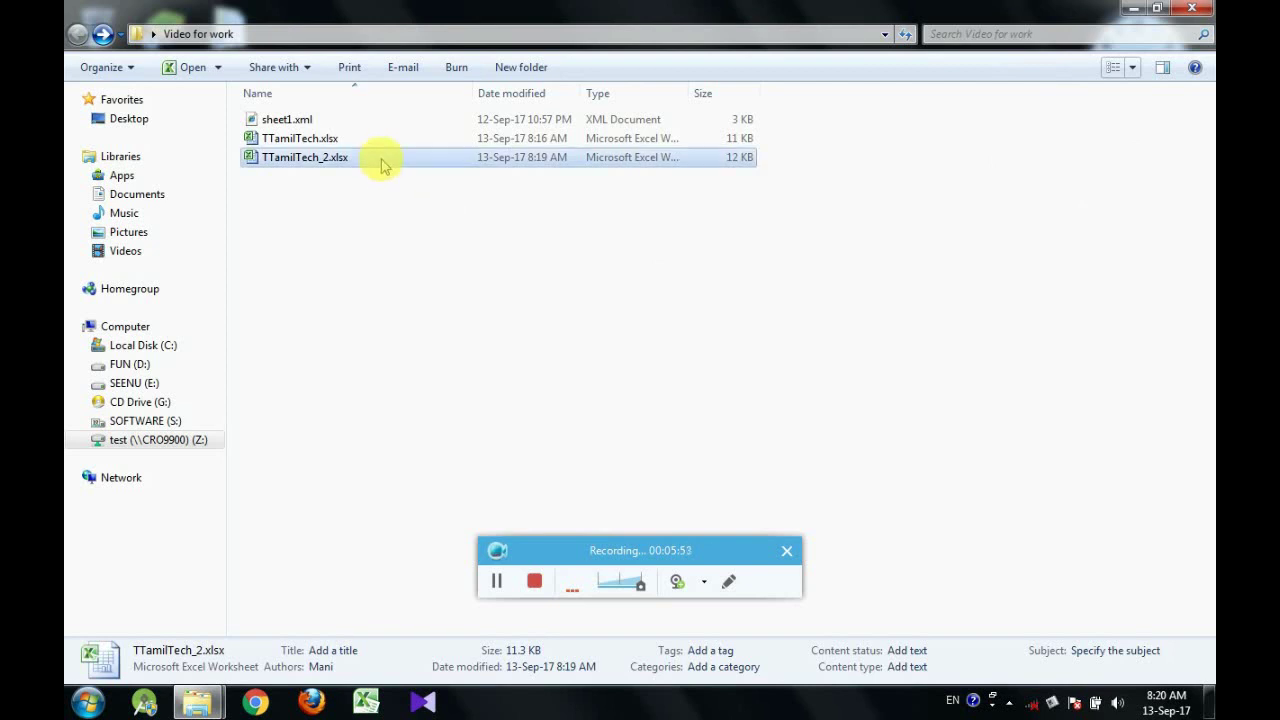
key(F2)
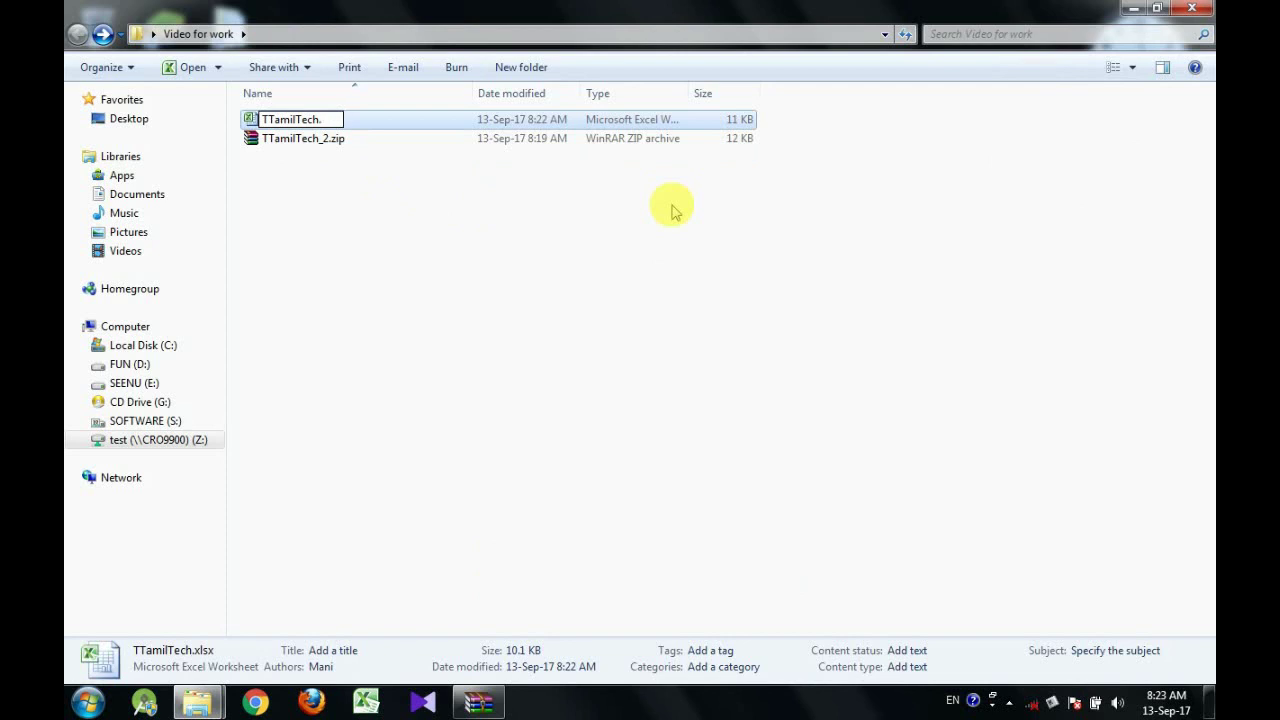
text(ip)
key(Return)
key(Return)
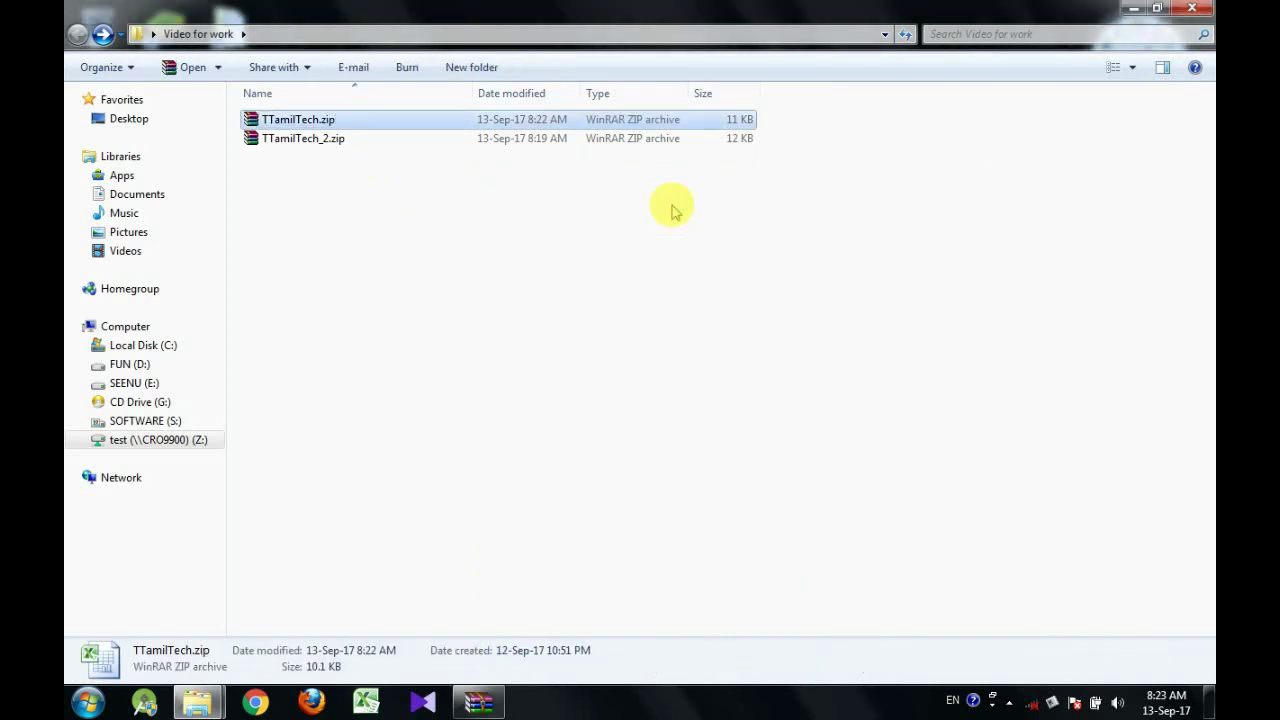
- Open TTamilTech.zip in WinRAR and drag xl\worksheets\sheet1.xml into Video for work
double_click(347, 120)
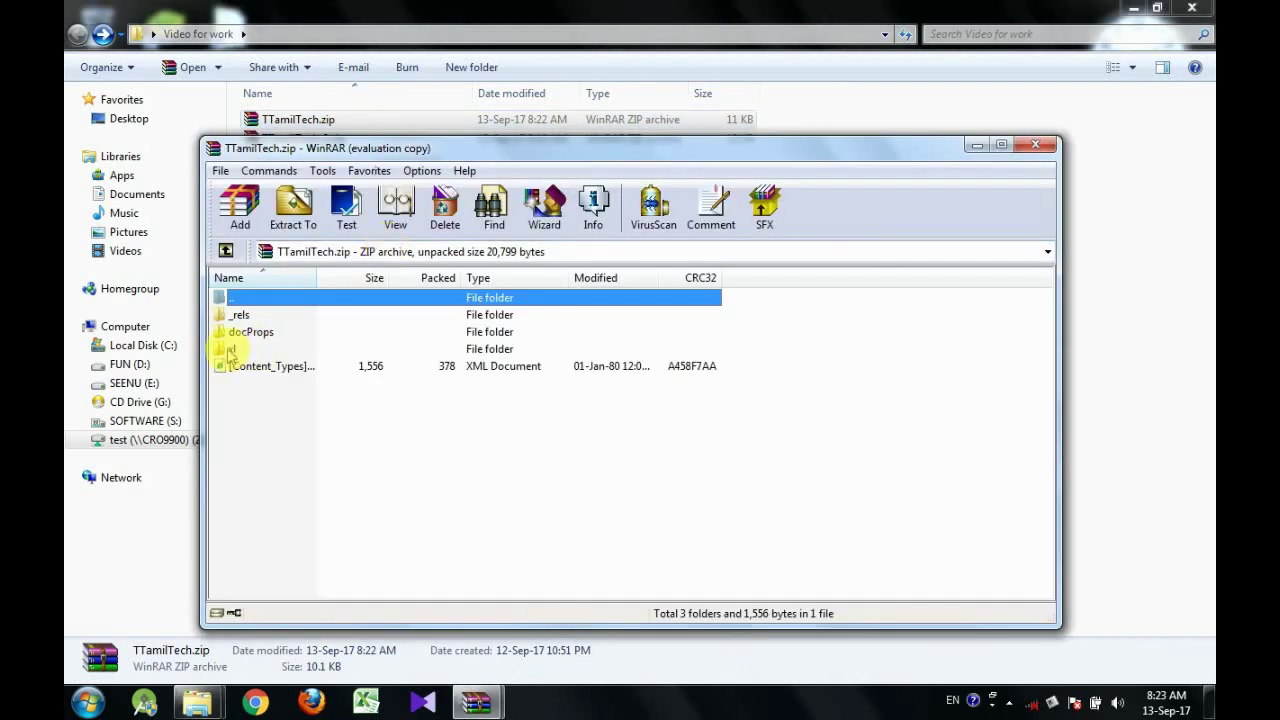
double_click(233, 349)
double_click(245, 366)
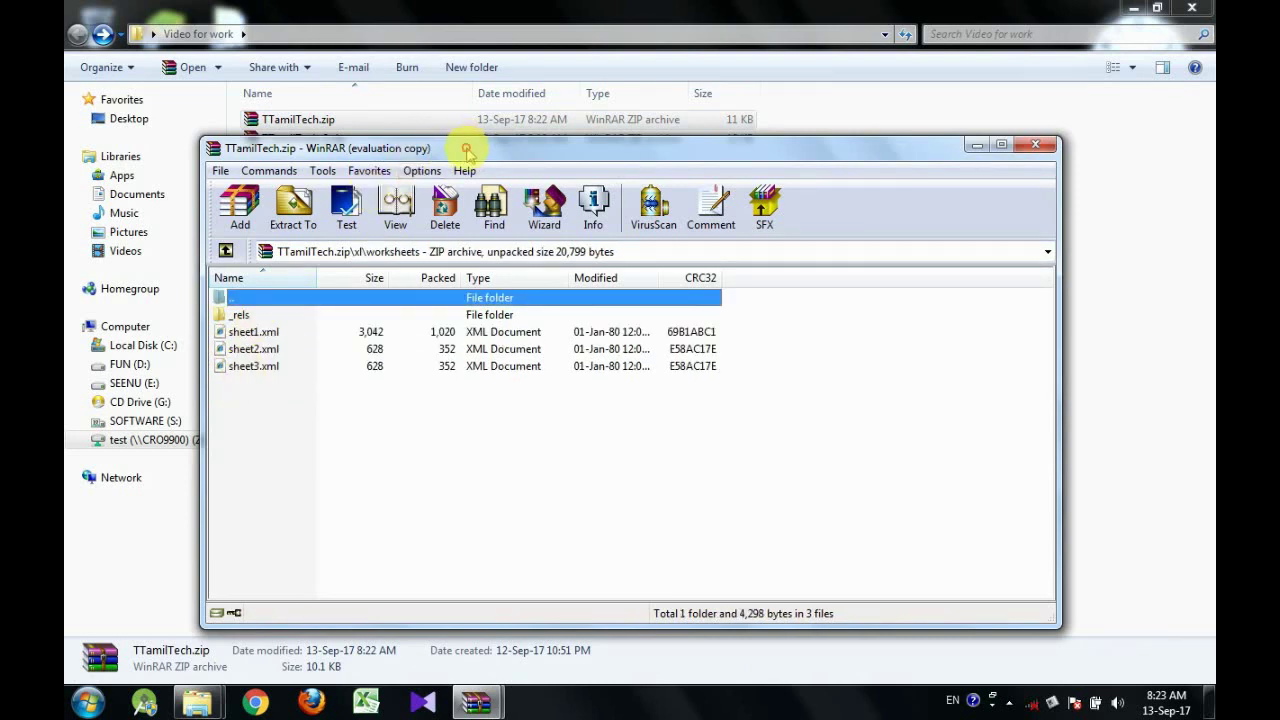
drag(447, 150, 800, 167)
drag(585, 358, 376, 314)
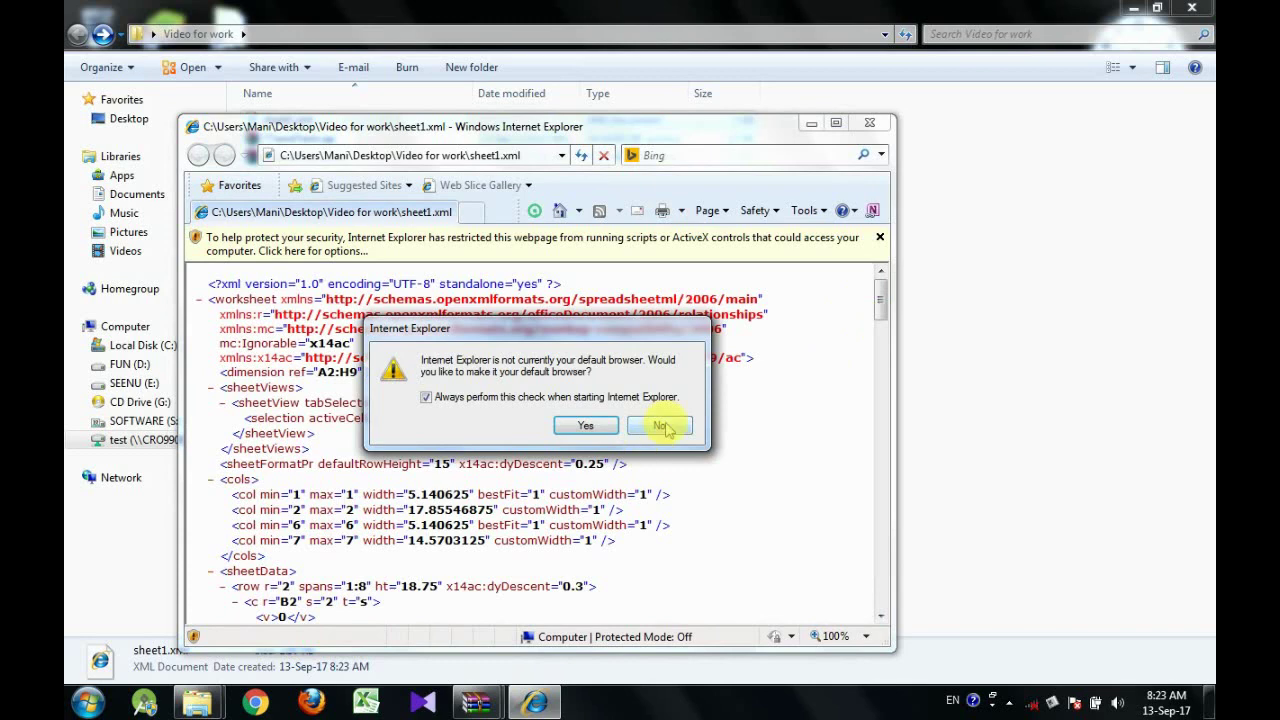
- Decline the default-browser prompt and scroll to the end of sheet1.xml
click(659, 425)
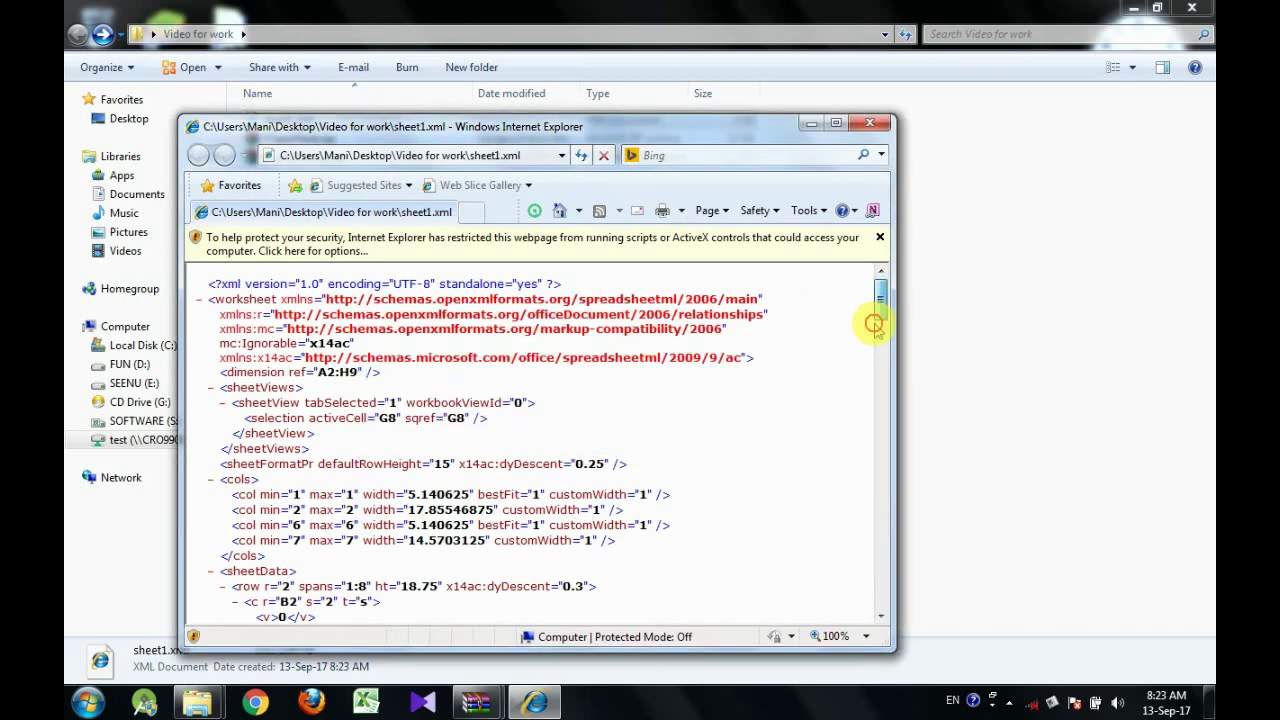
mouse_move(878, 305)
mouse_down()
mouse_move(836, 584)
mouse_move(880, 632)
mouse_up()
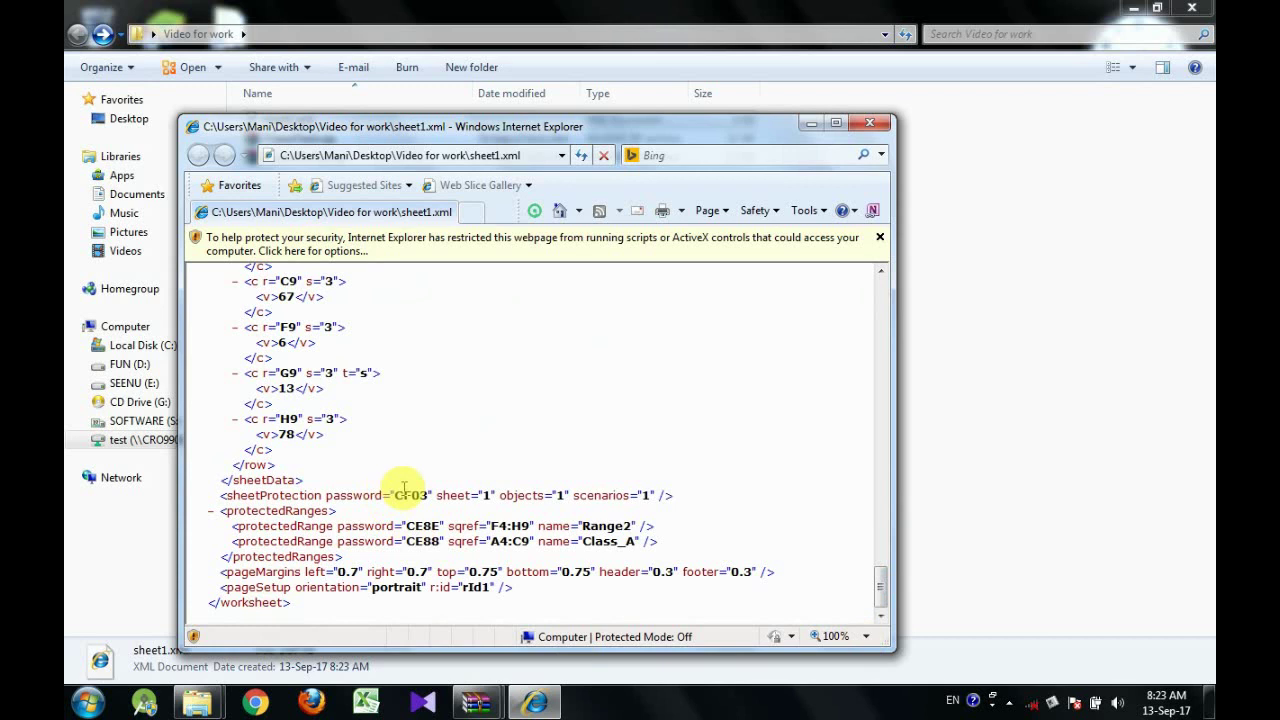
- Close the browser view and open sheet1.xml in Notepad via Edit
click(869, 122)
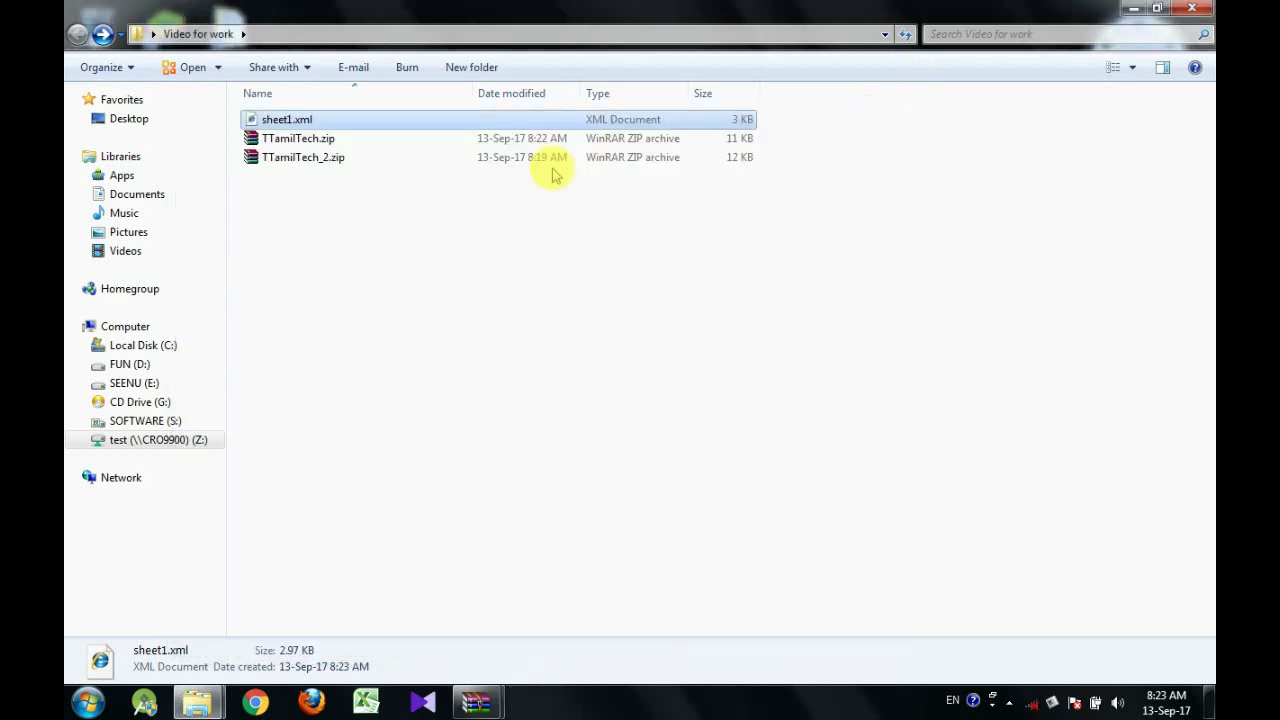
right_click(279, 121)
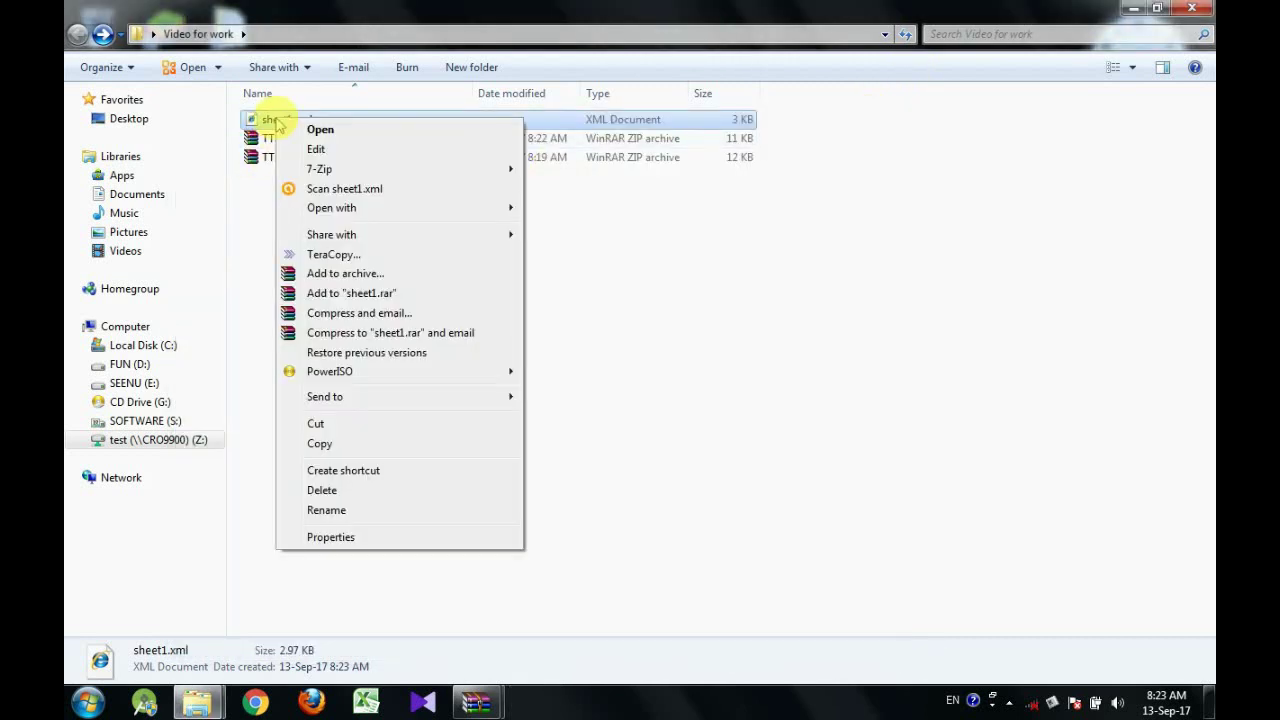
click(320, 147)
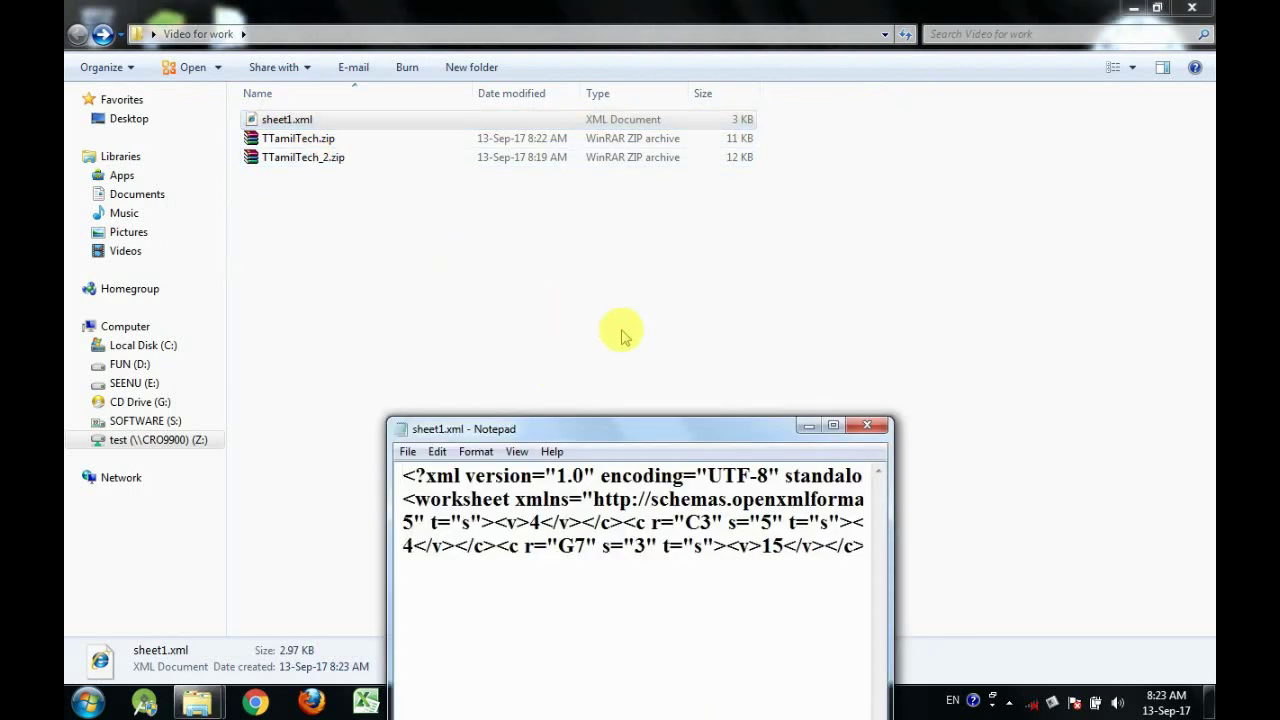
click(286, 121)
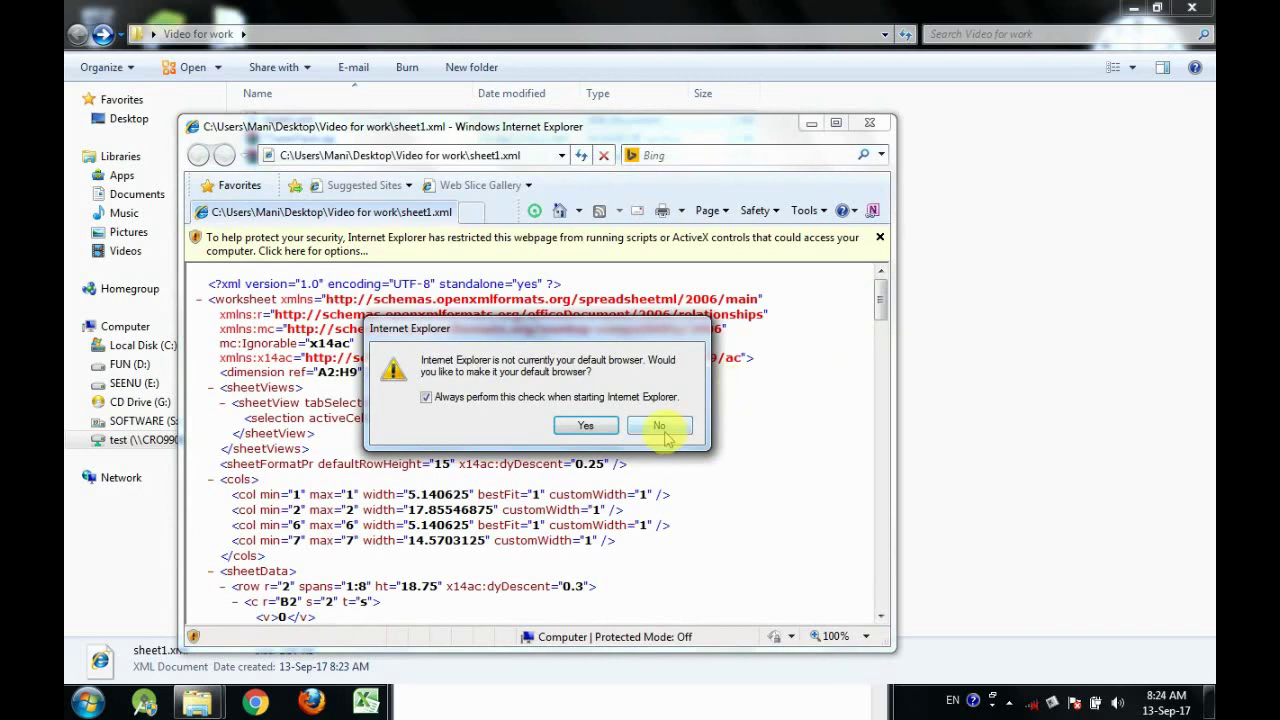
- Decline the default-browser prompt and select the sheetProtection password text in the browser view
click(660, 425)
drag(879, 300, 850, 580)
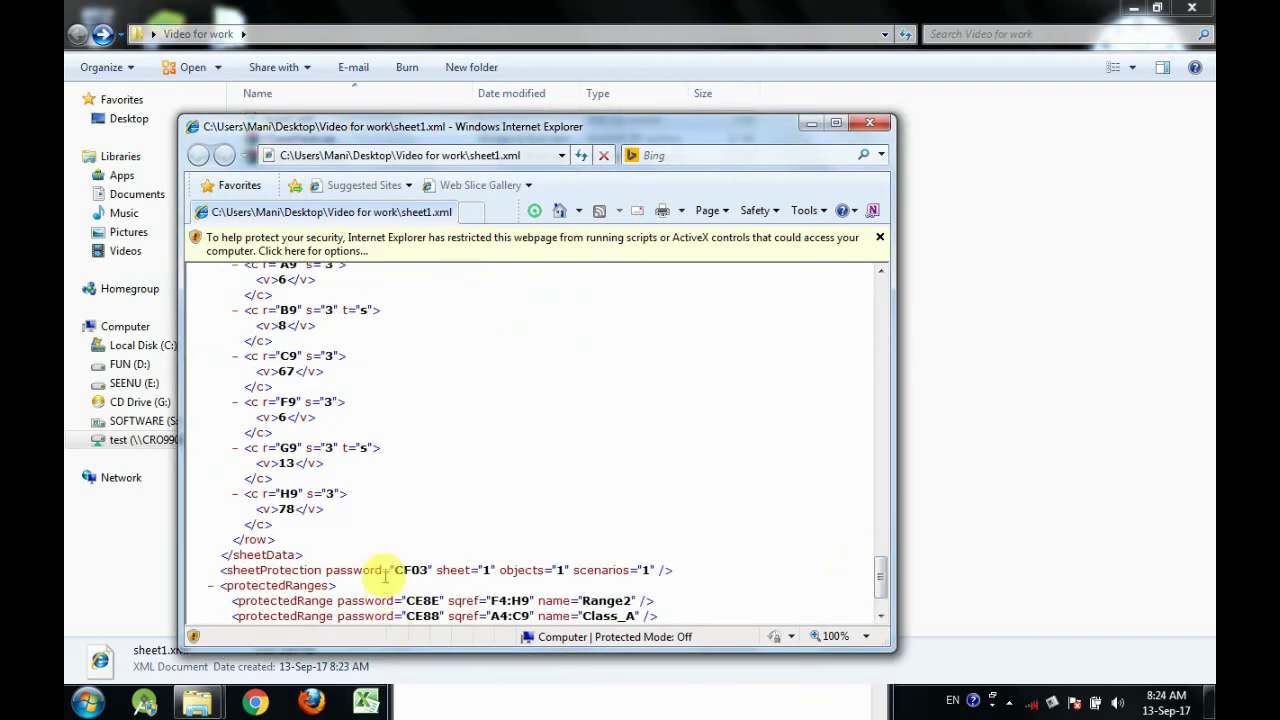
drag(381, 569, 228, 570)
key(ctrl+c)
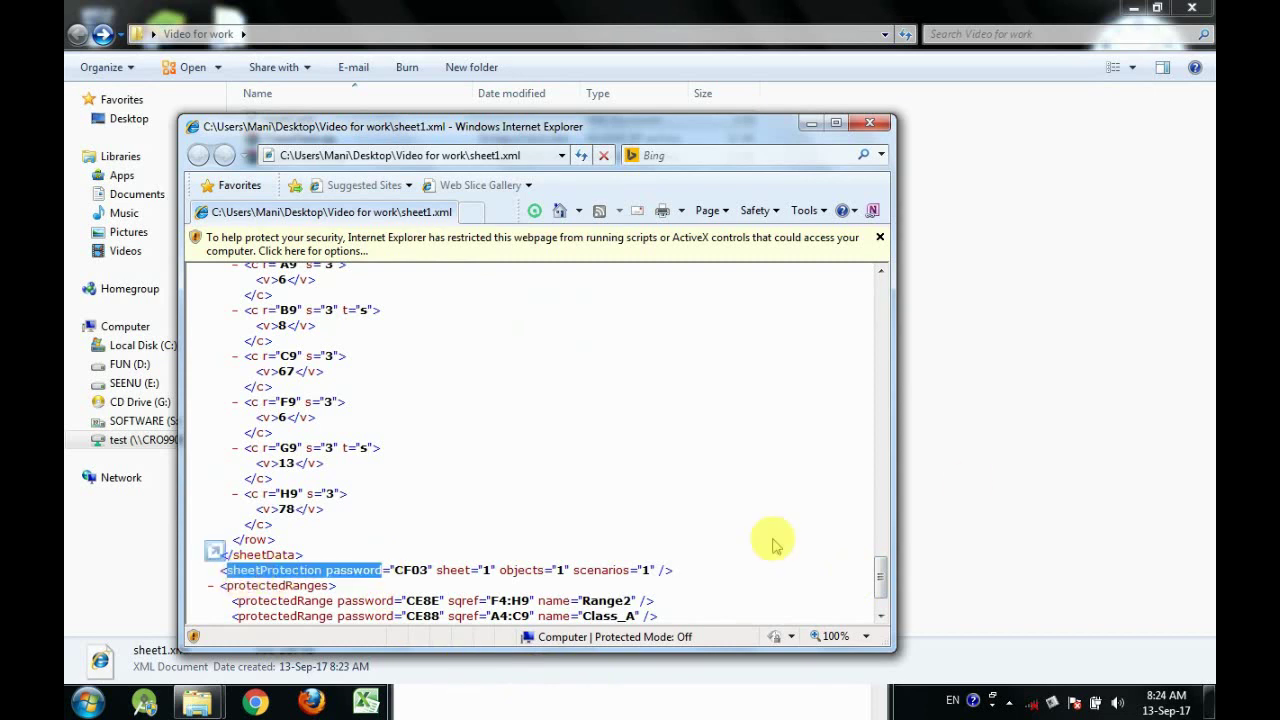
click(971, 486)
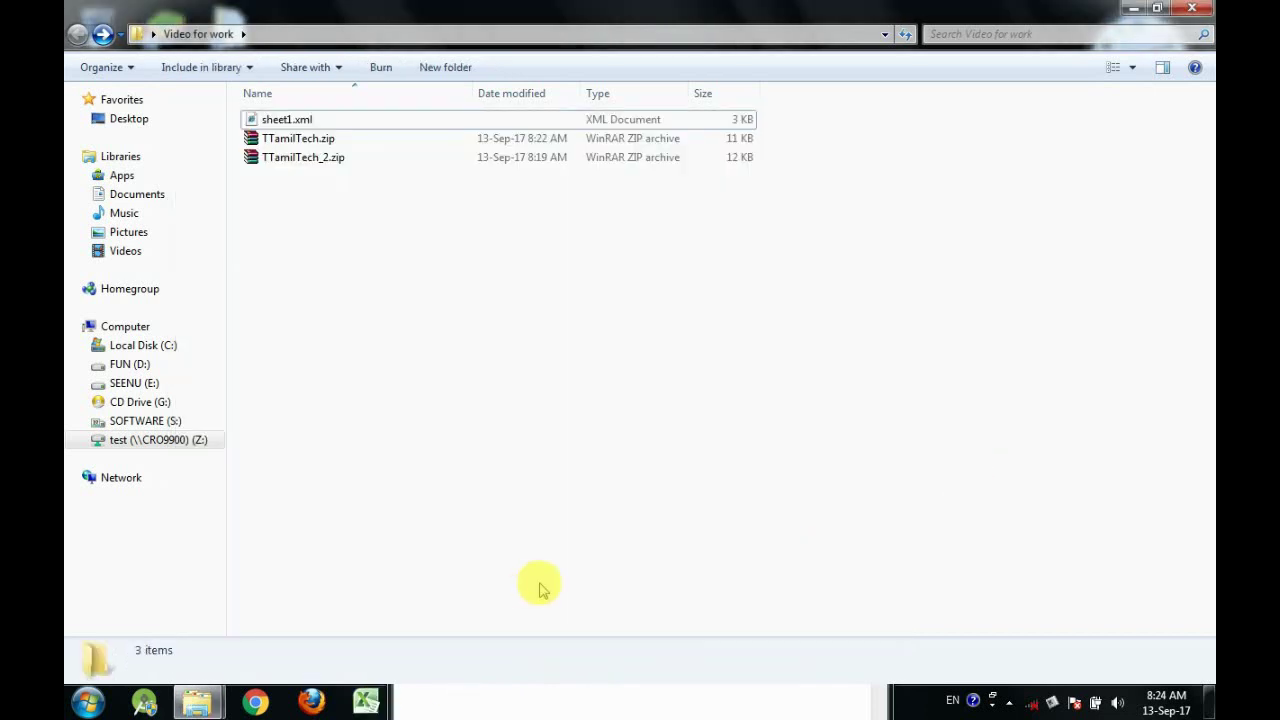
- Search Notepad for the pasted sheetProtection password text and maximize the window
key(alt+Tab)
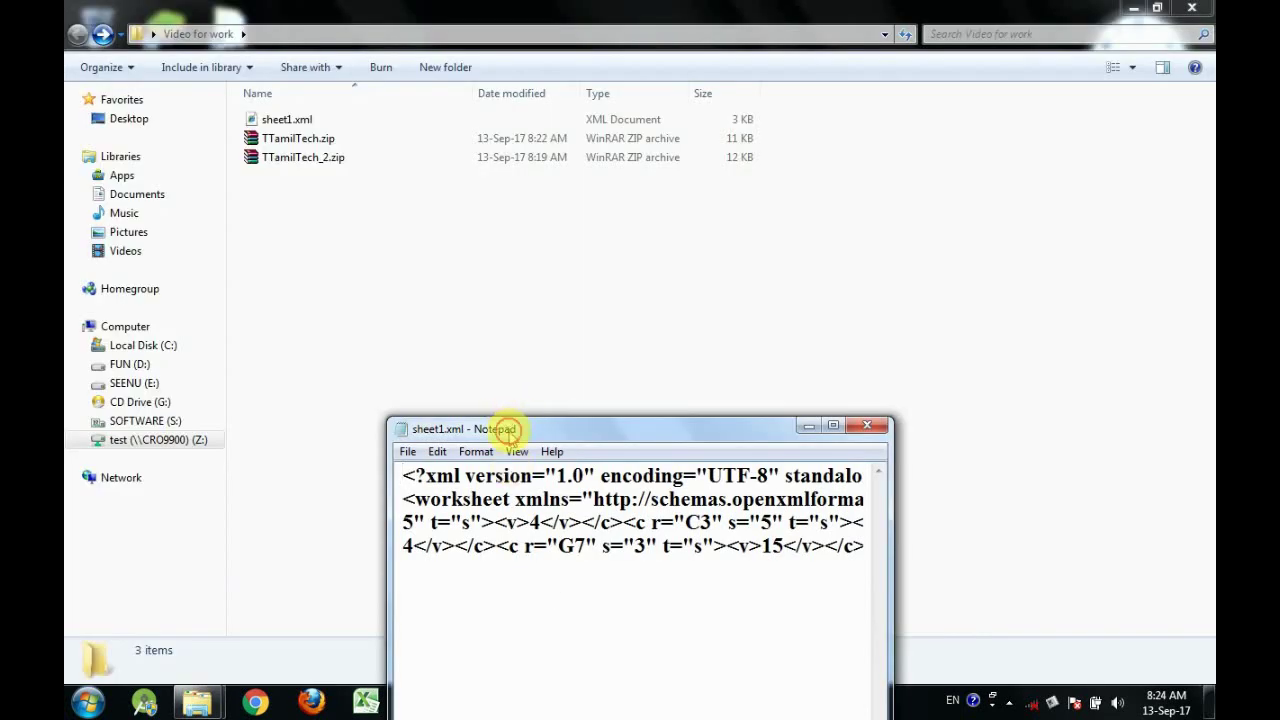
drag(511, 436, 545, 177)
key(ctrl+f)
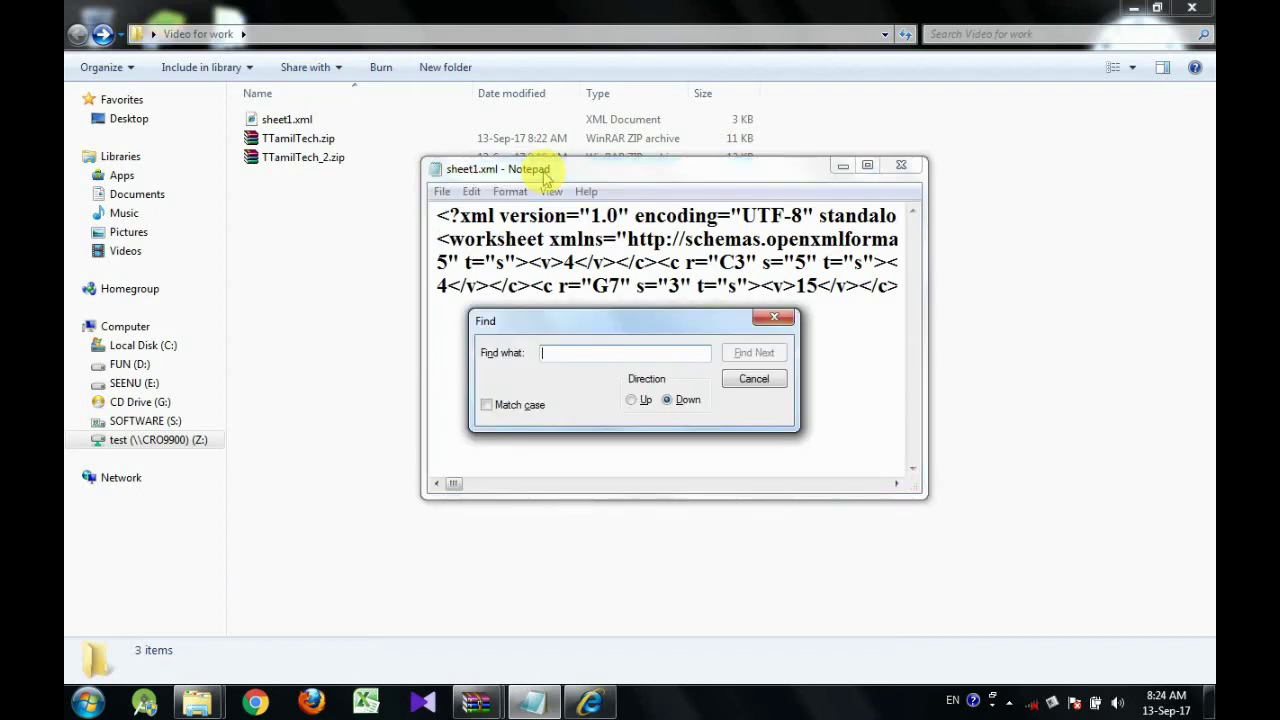
key(ctrl+v)
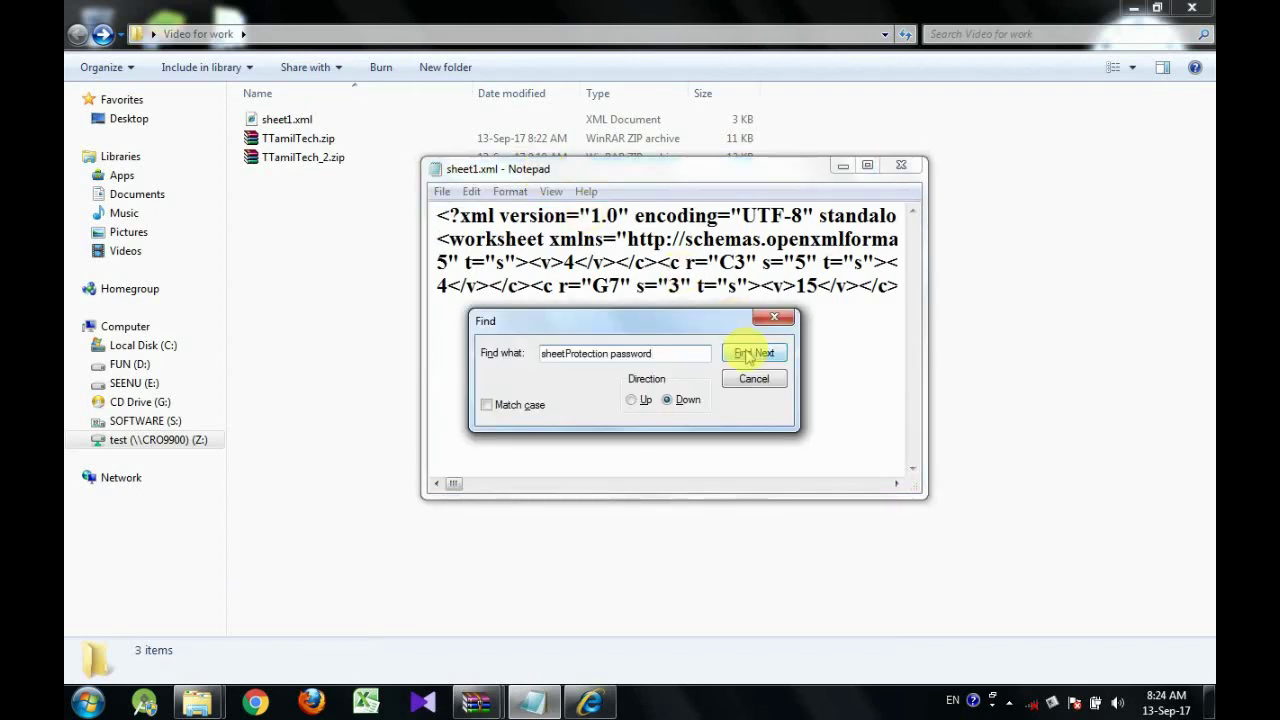
click(750, 354)
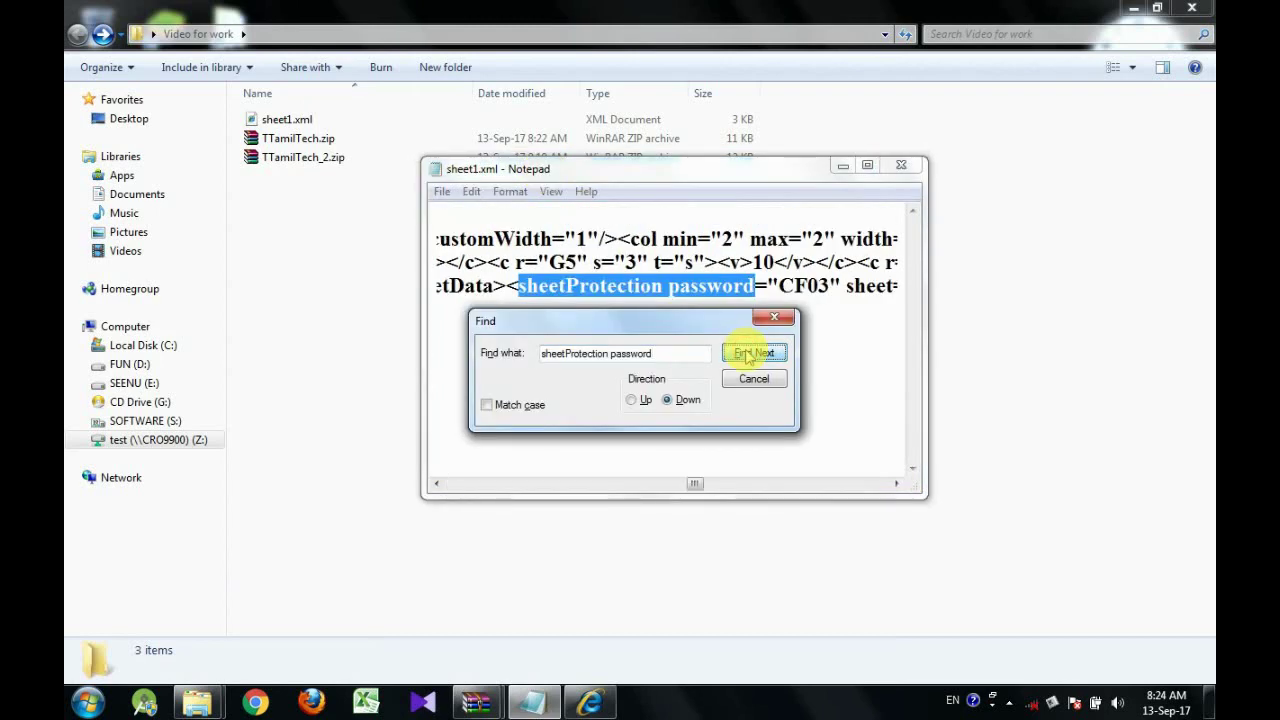
click(868, 166)
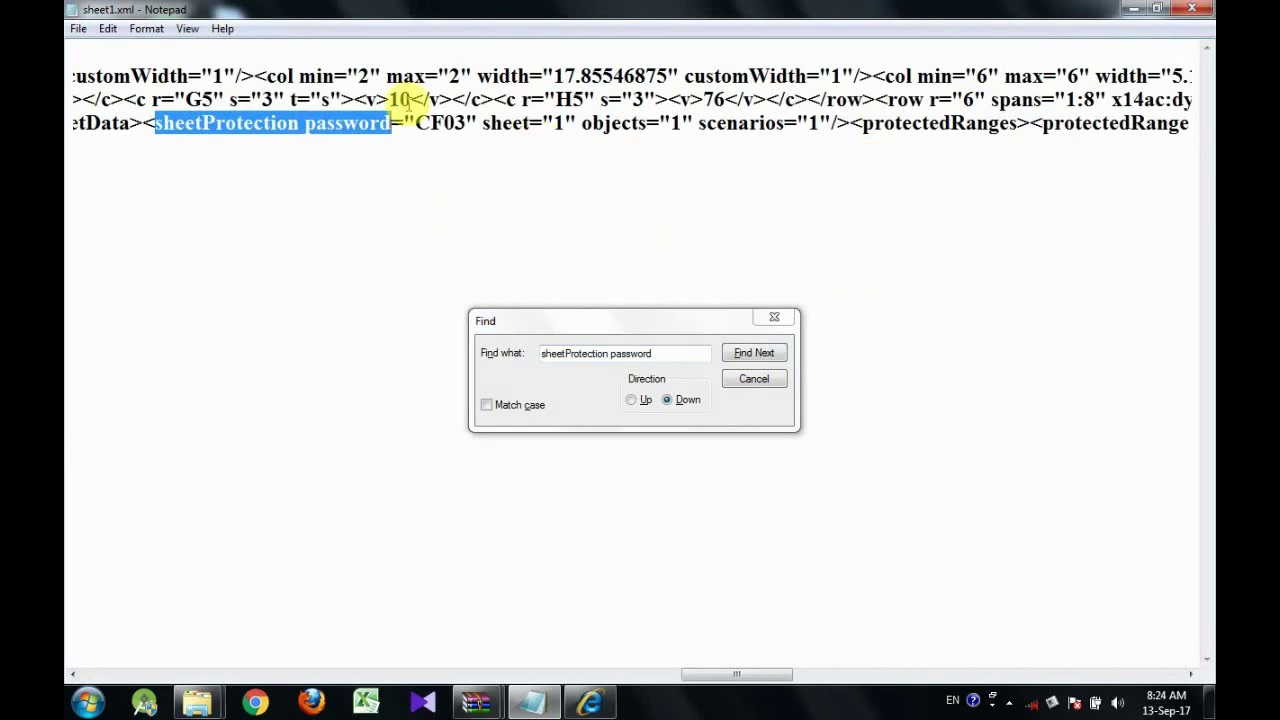
- Place the cursor just before the opening bracket of the sheetProtection tag
click(250, 125)
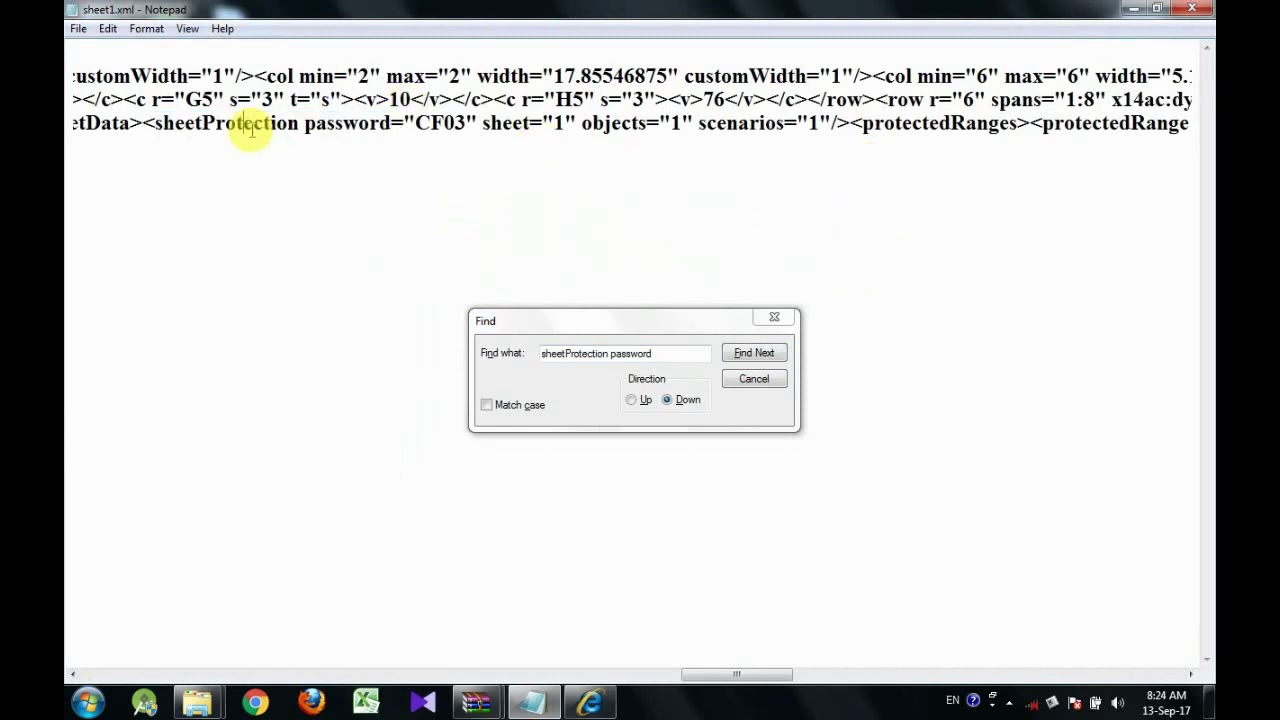
key(Left)
key(Left)
key(Left)
key(Left)
key(Left)
key(Left)
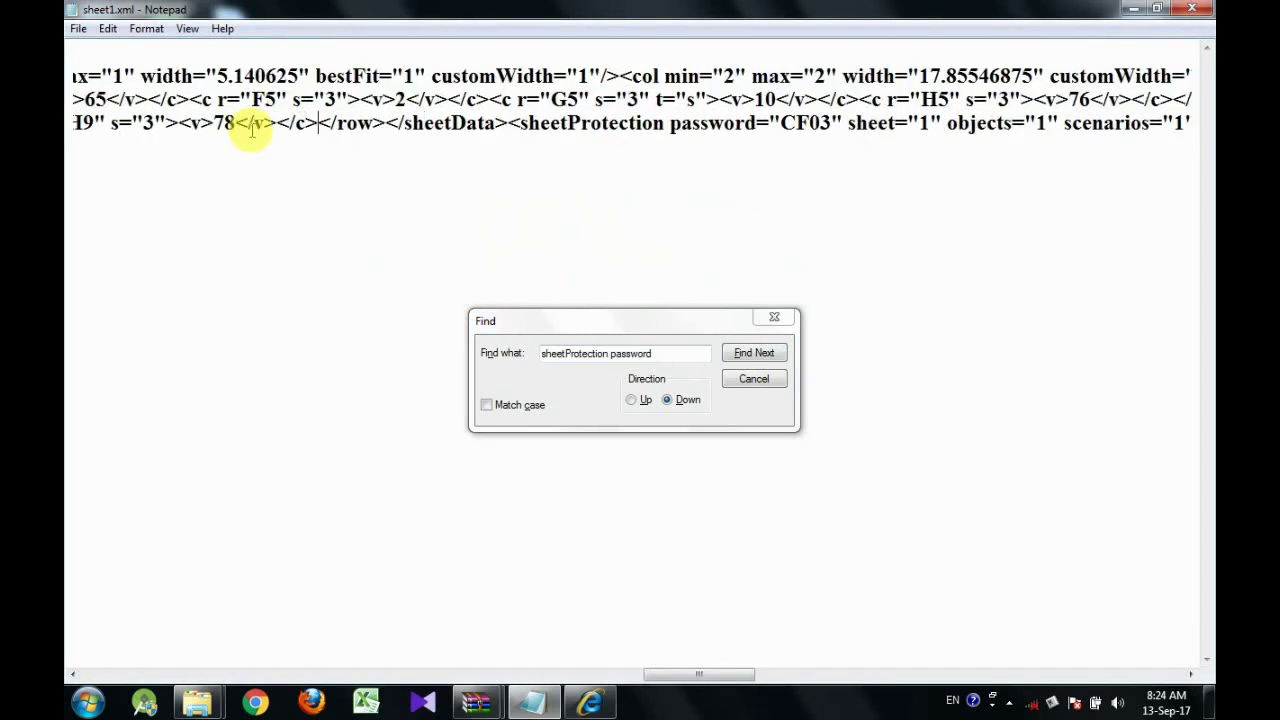
key(Right)
key(Right)
key(Right)
key(Right)
key(Right)
key(Right)
key(Right)
key(Right)
key(Right)
key(Left)
key(shift+Right)
key(Right)
key(Left)
- Delete everything from <sheetProtection through </protectedRanges>, then close Find and Notepad
key(shift+Right)
key(shift+Right)
key(shift+Right)
key(shift+Right)
key(shift+Right)
key(shift+Right)
key(shift+Right)
key(shift+Right)
key(shift+Right)
key(shift+Right)
key(shift+Right)
key(shift+Right)
key(shift+Right)
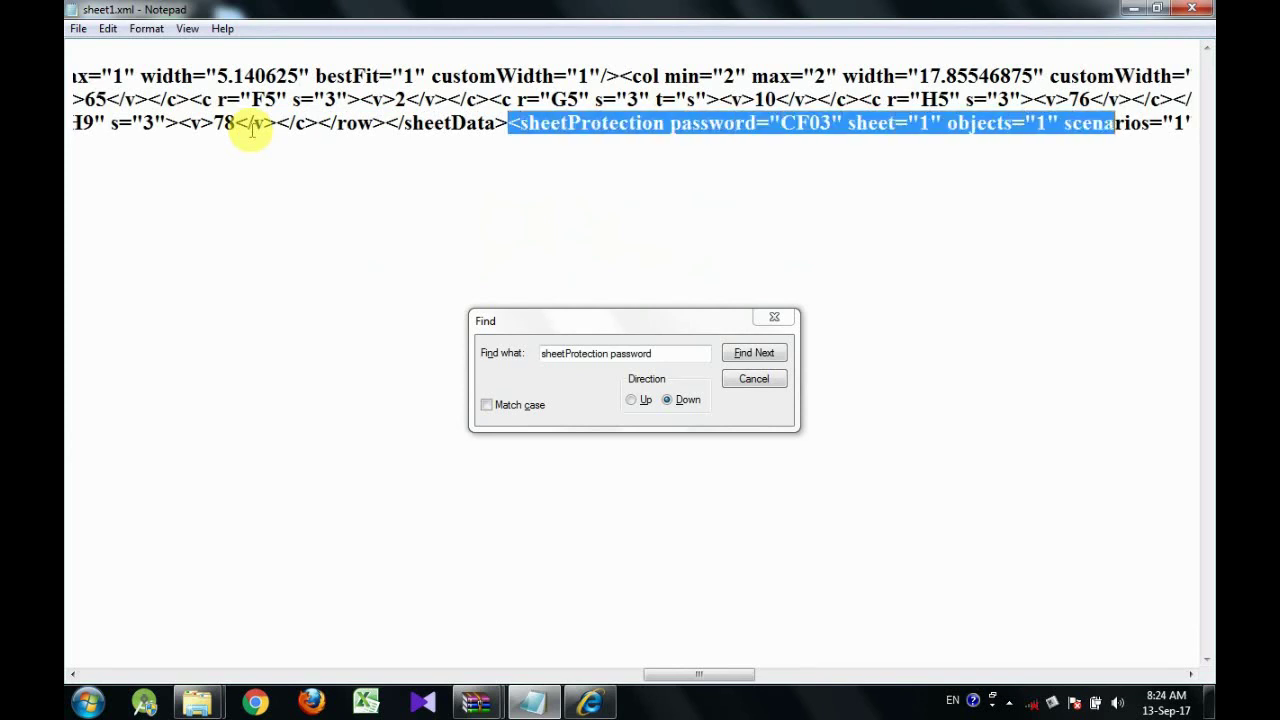
key(shift+Right)
key(shift+Right)
key(shift+Right)
key(shift+Right)
key(shift+Right)
key(shift+Right)
key(shift+Right)
key(shift+Right)
key(shift+Right)
key(shift+Right)
key(shift+Right)
key(shift+Right)
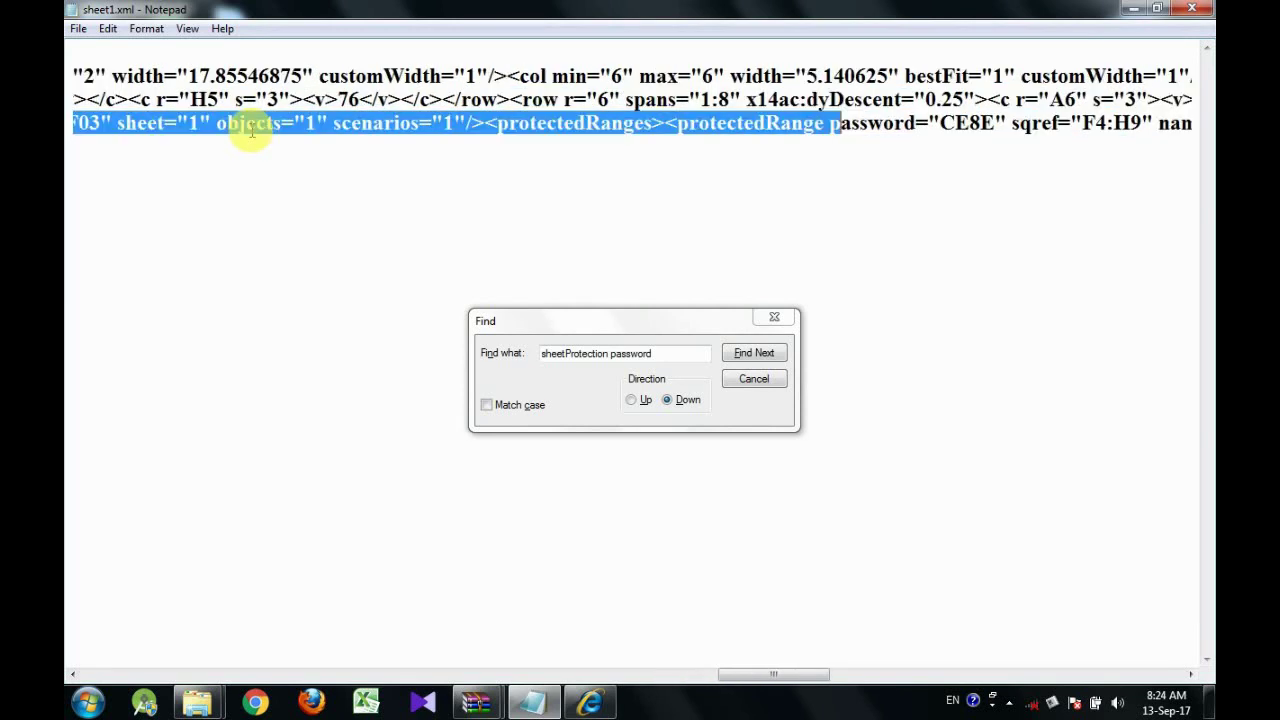
key(shift+Right)
key(shift+Right)
key(shift+Right)
key(shift+Right)
key(shift+Right)
key(shift+Right)
key(shift+Right)
key(shift+Right)
key(shift+Right)
key(shift+Right)
key(shift+Right)
key(shift+Right)
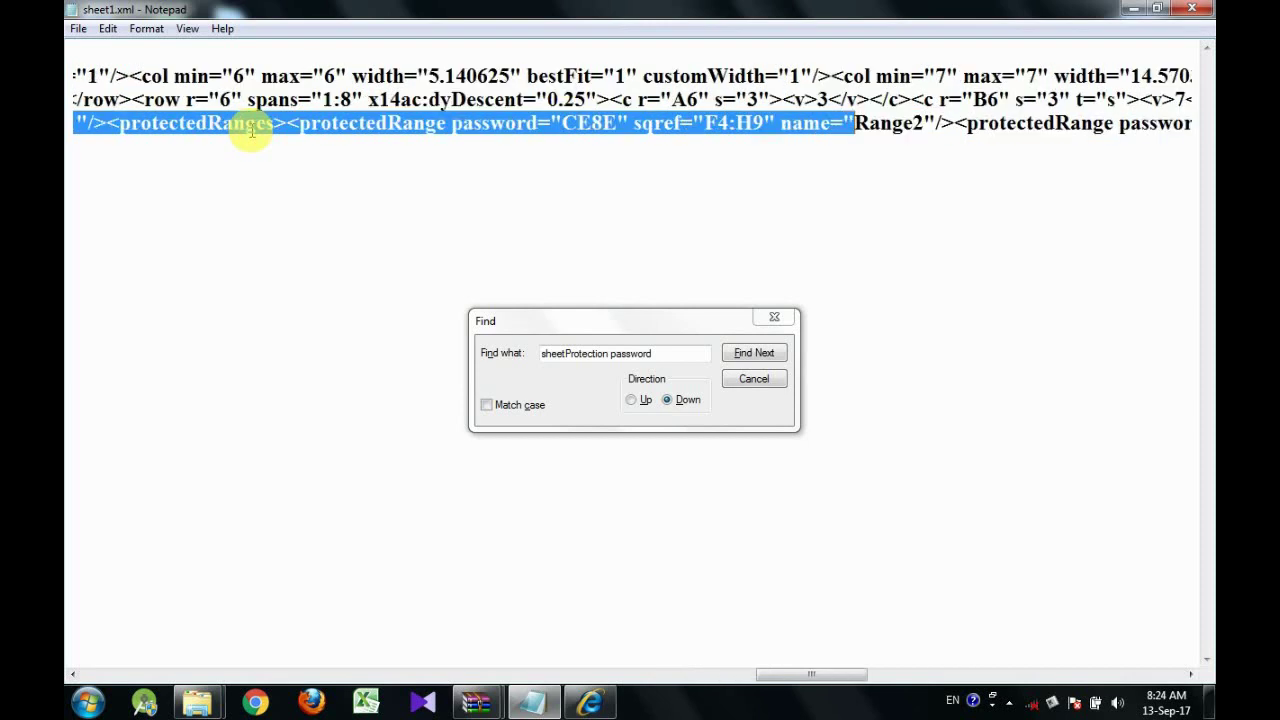
key(shift+Right)
key(shift+Right)
key(shift+Right)
key(shift+Right)
key(shift+Right)
key(shift+Right)
key(shift+Right)
key(shift+Right)
key(shift+Right)
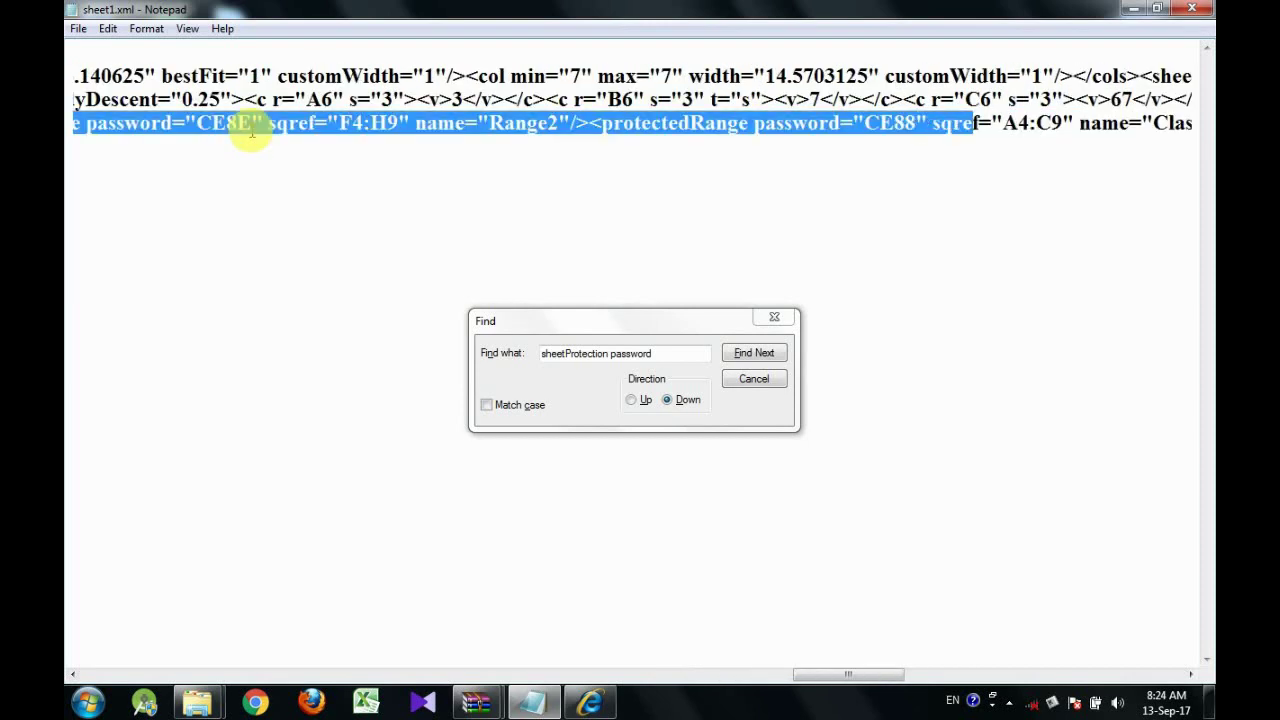
key(shift+Right)
key(shift+Right)
key(shift+Right)
key(shift+Right)
key(shift+Right)
key(shift+Right)
key(shift+Right)
key(shift+Right)
key(shift+Right)
key(shift+Right)
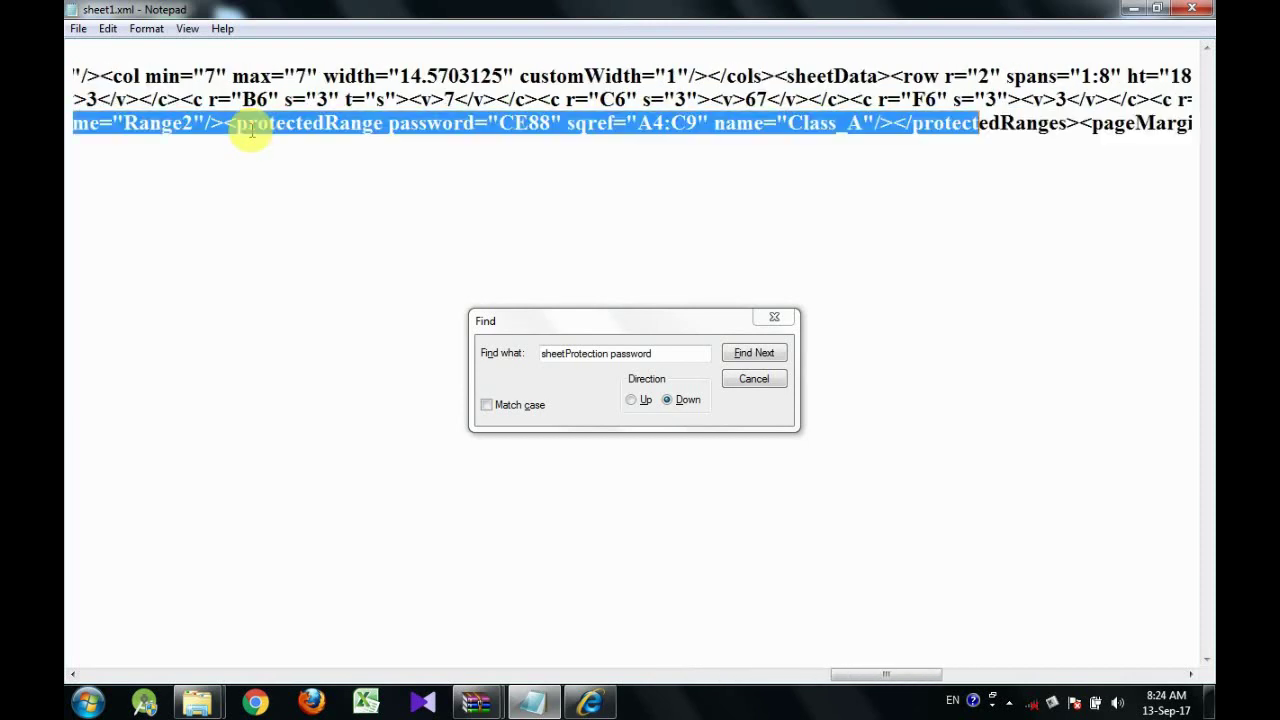
key(shift+Right)
key(shift+Right)
key(shift+Right)
key(shift+Right)
key(shift+Right)
key(shift+Right)
key(shift+Right)
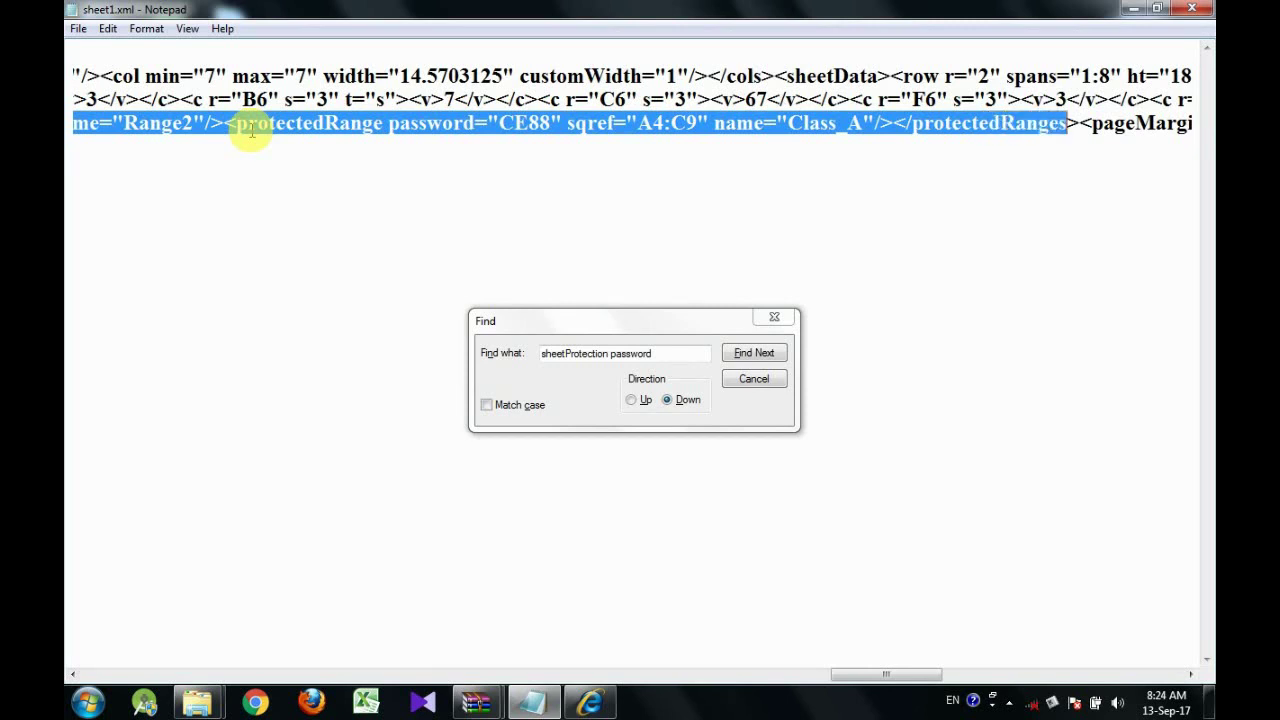
key(shift+Right)
key(Delete)
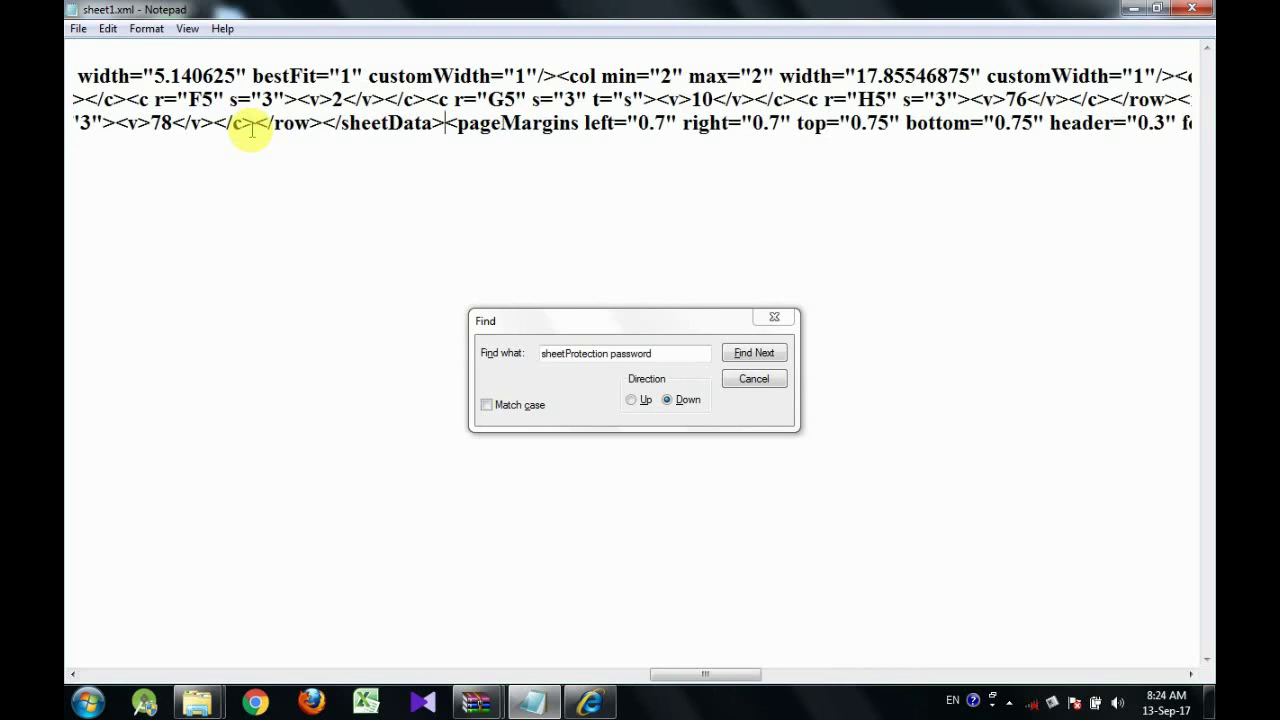
click(774, 317)
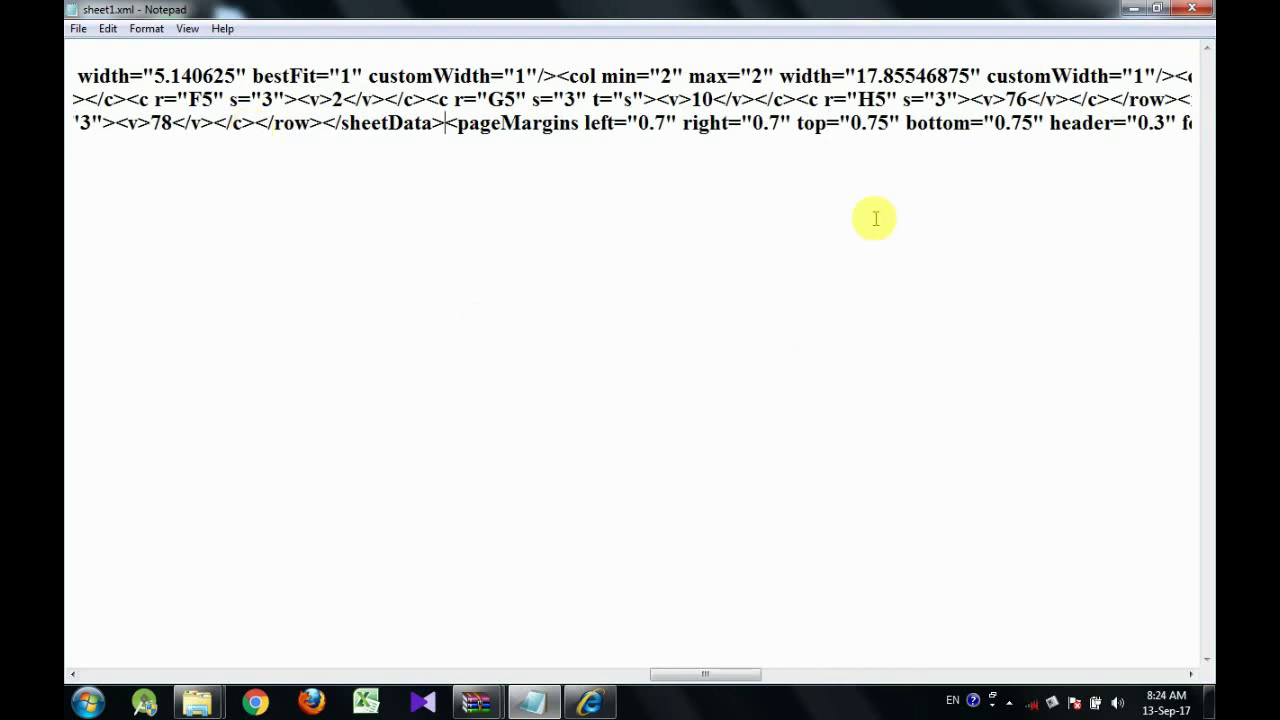
click(1191, 8)
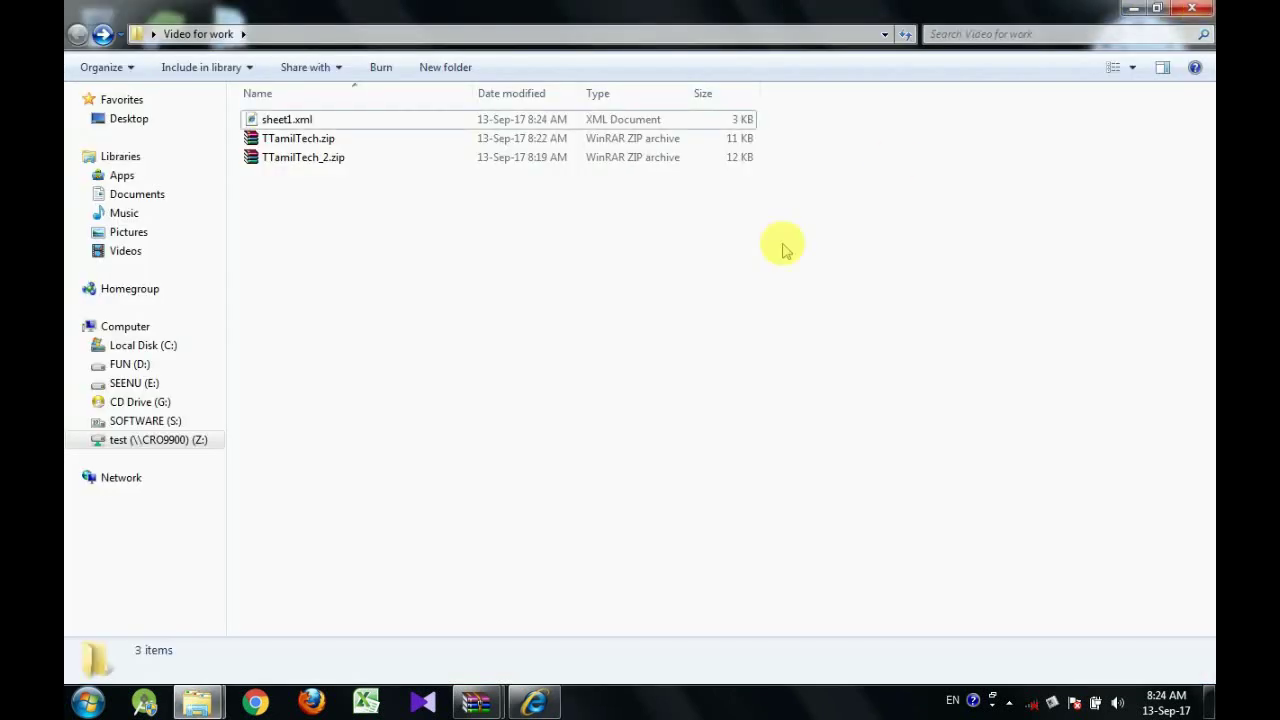
- Replace sheet1.xml in TTamilTech.zip's worksheets folder with the edited 2,814-byte file
mouse_move(478, 704)
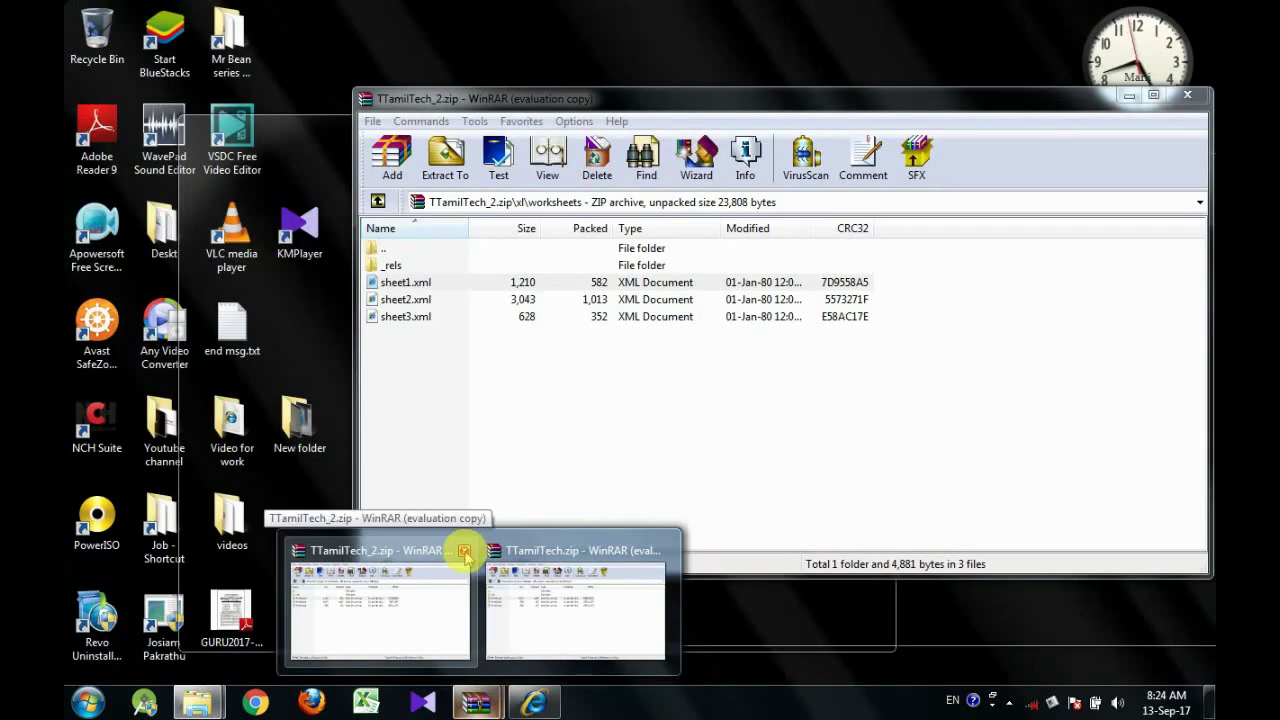
click(468, 550)
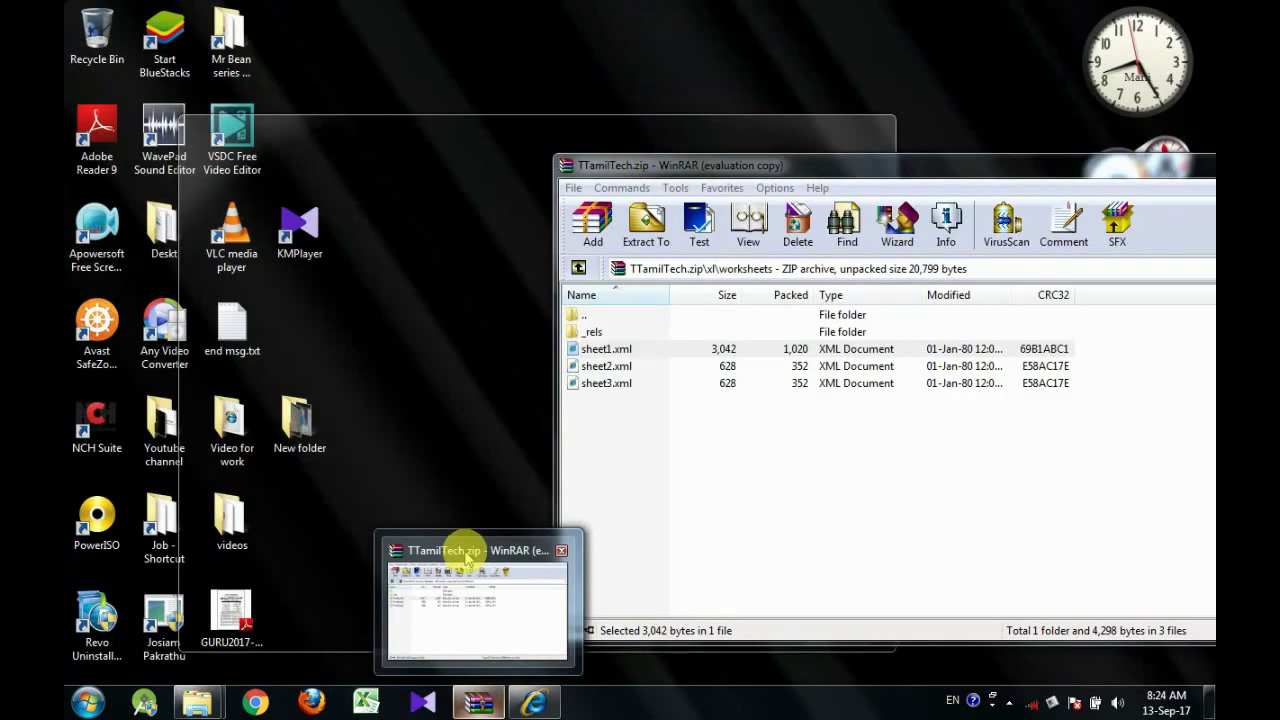
click(466, 558)
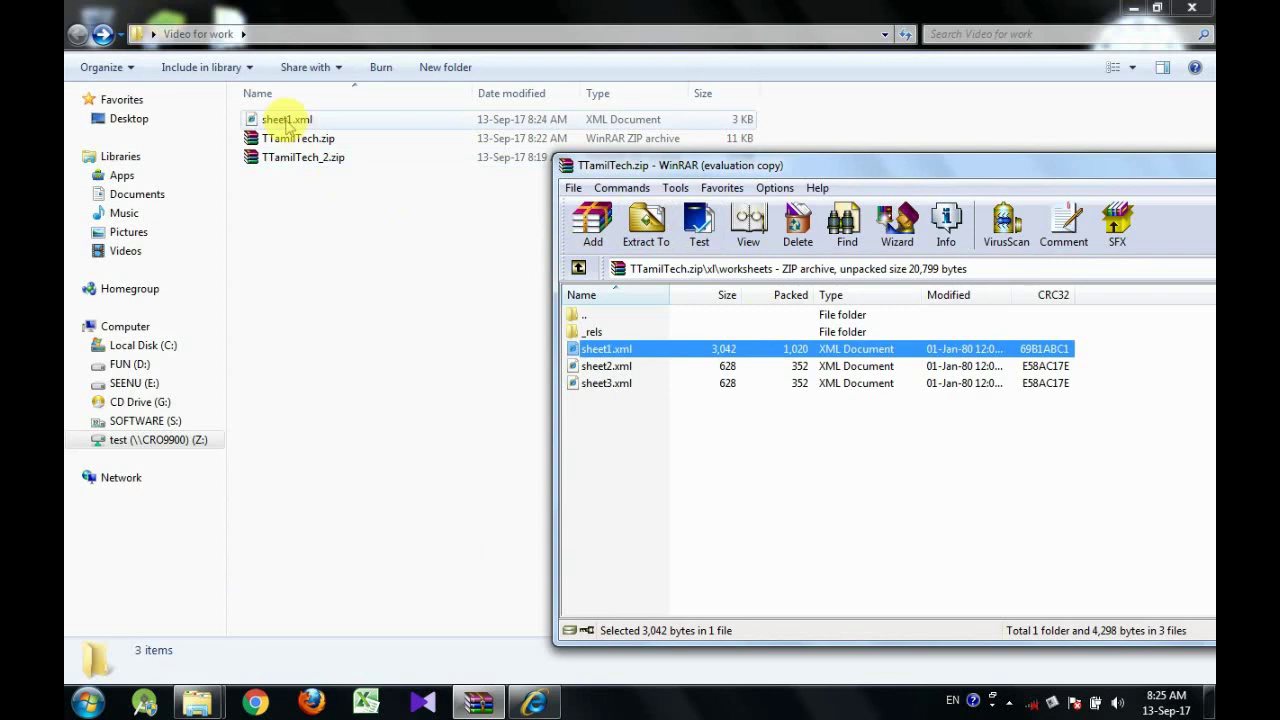
click(287, 121)
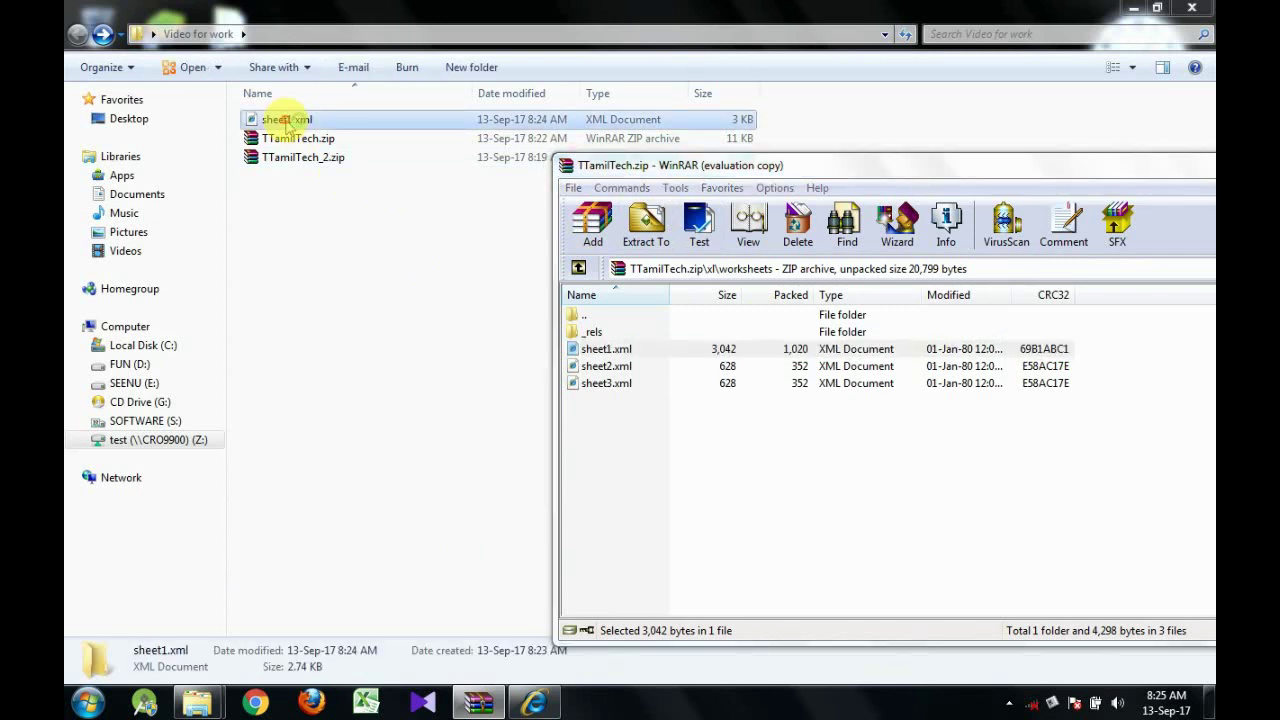
drag(287, 121, 672, 410)
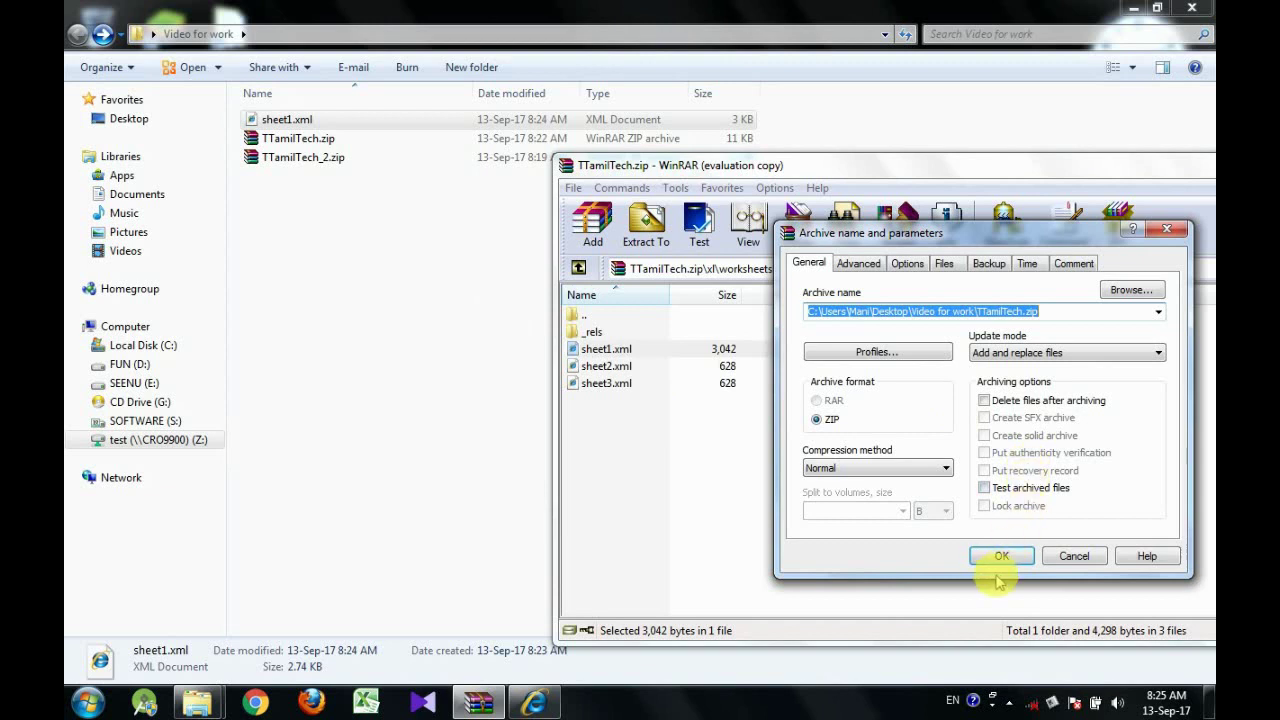
click(1000, 556)
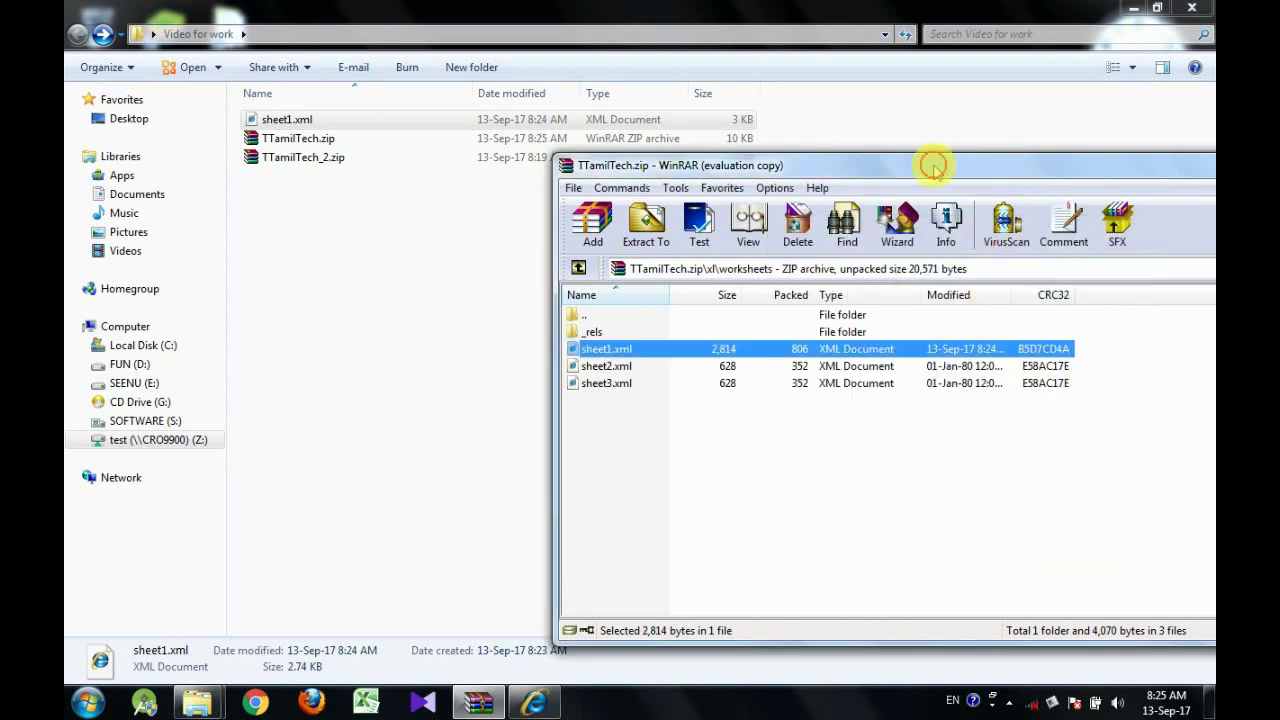
drag(934, 170, 622, 162)
- Rename TTamilTech.zip to TTamilTech.xls, accept the extension warning, and refresh the folder
click(1076, 152)
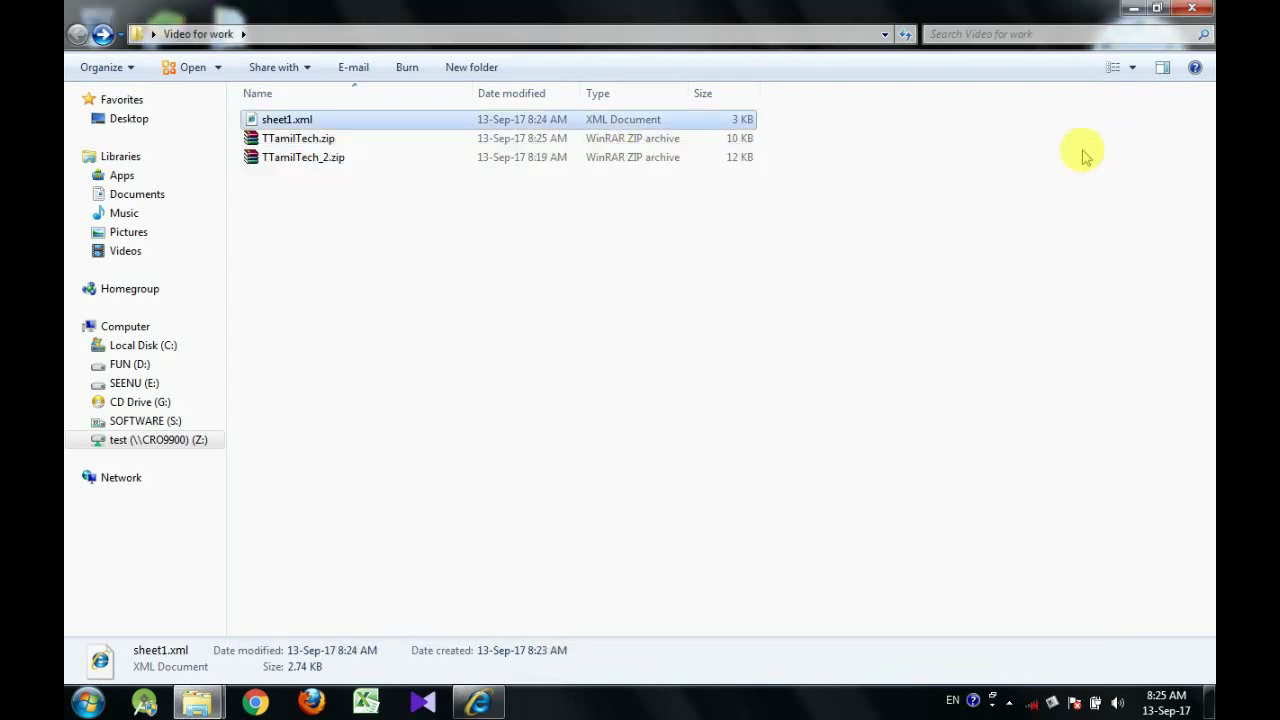
key(Down)
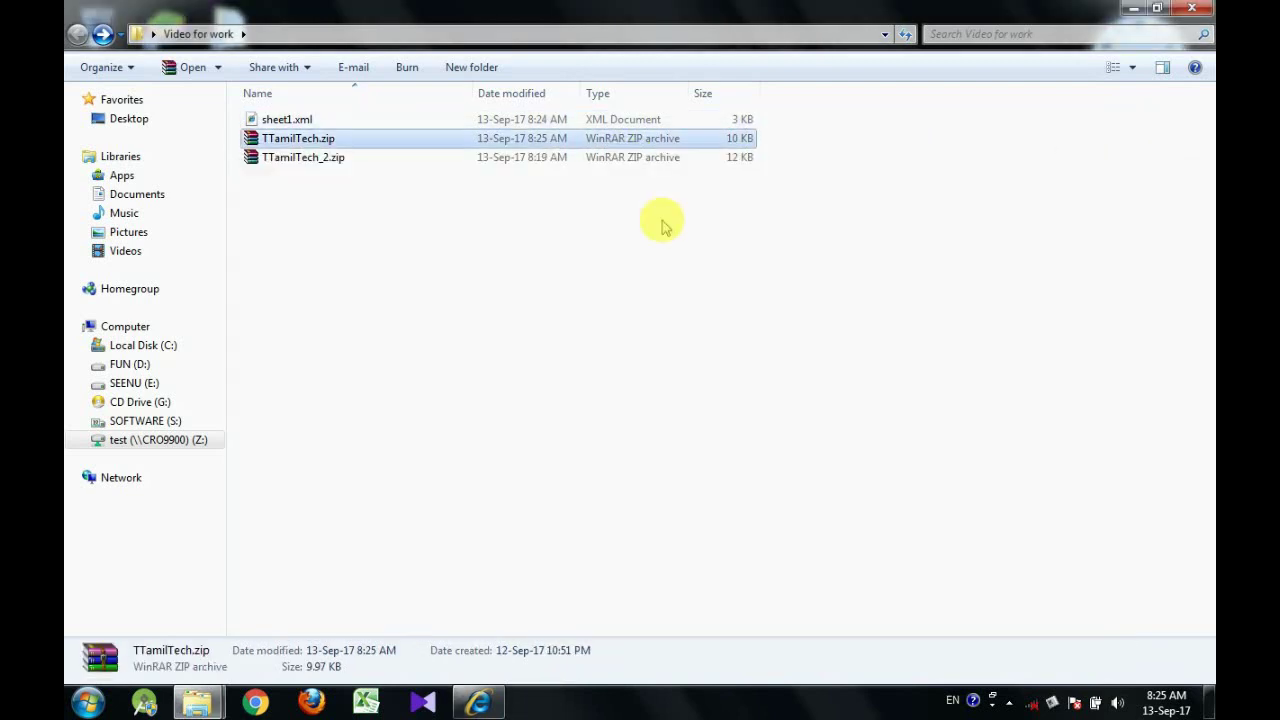
key(F2)
key(End)
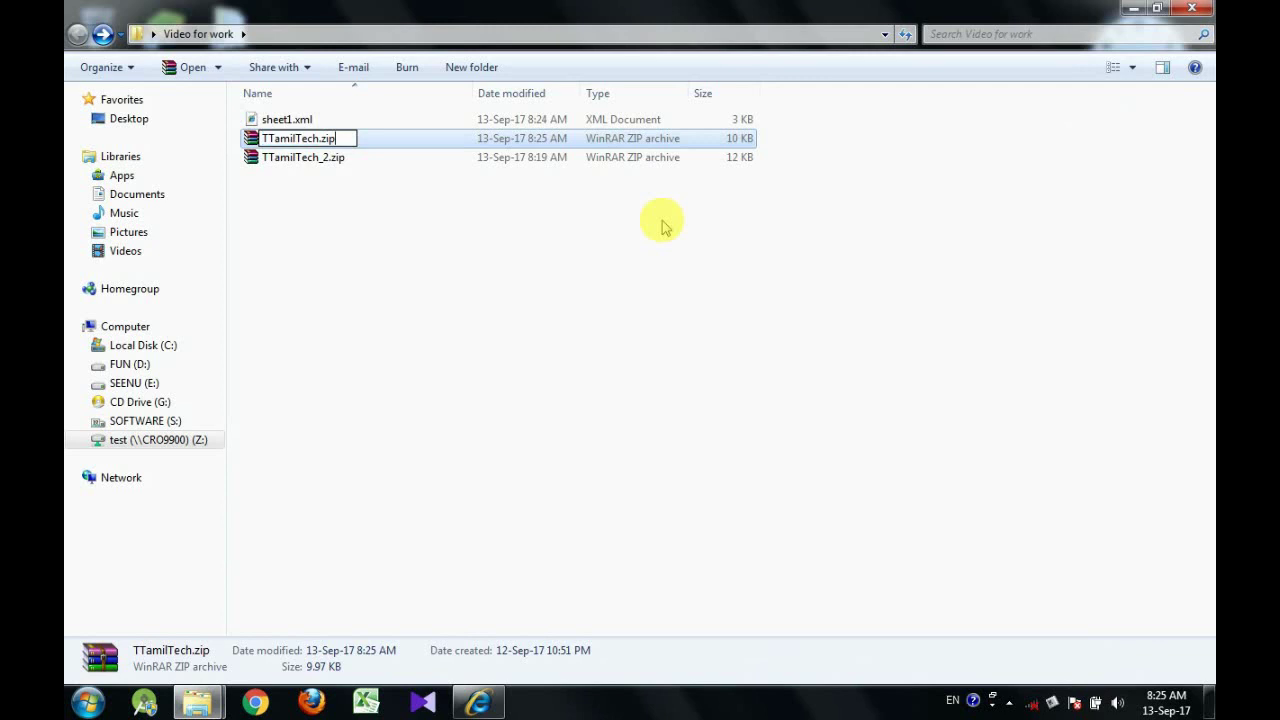
key(BackSpace)
key(BackSpace)
key(BackSpace)
text(xl)
text(s)
key(Return)
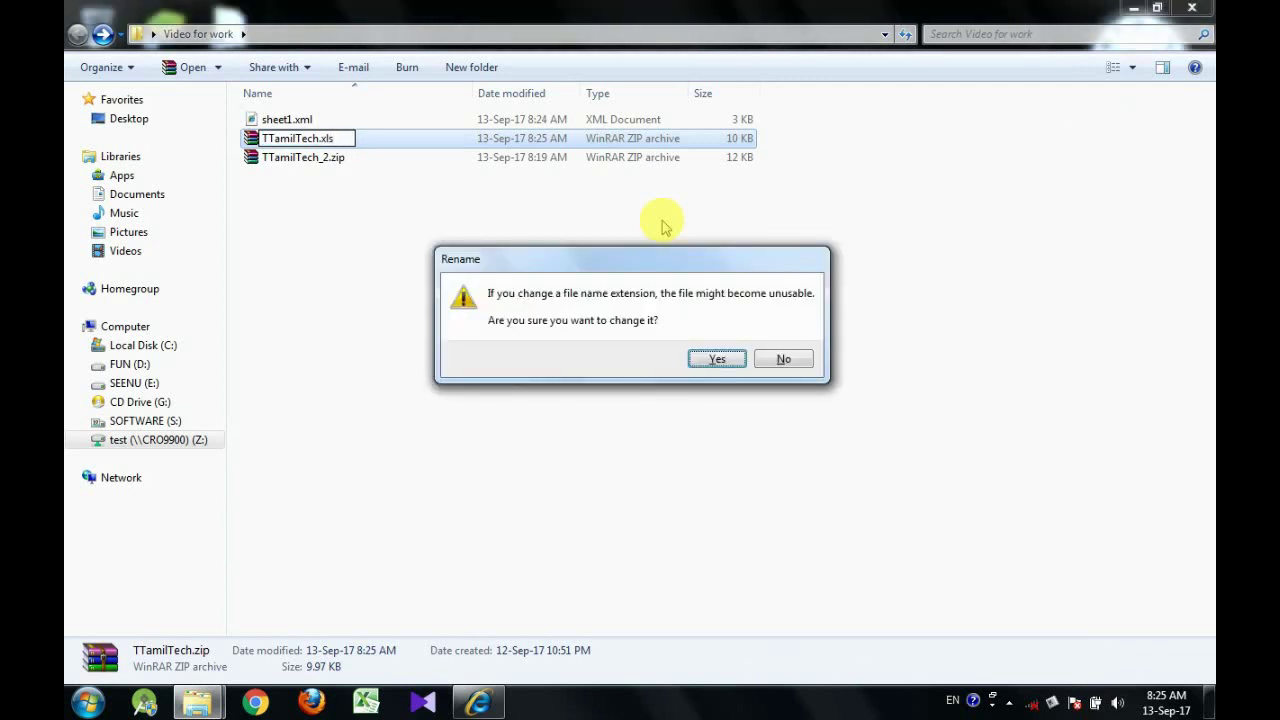
key(Return)
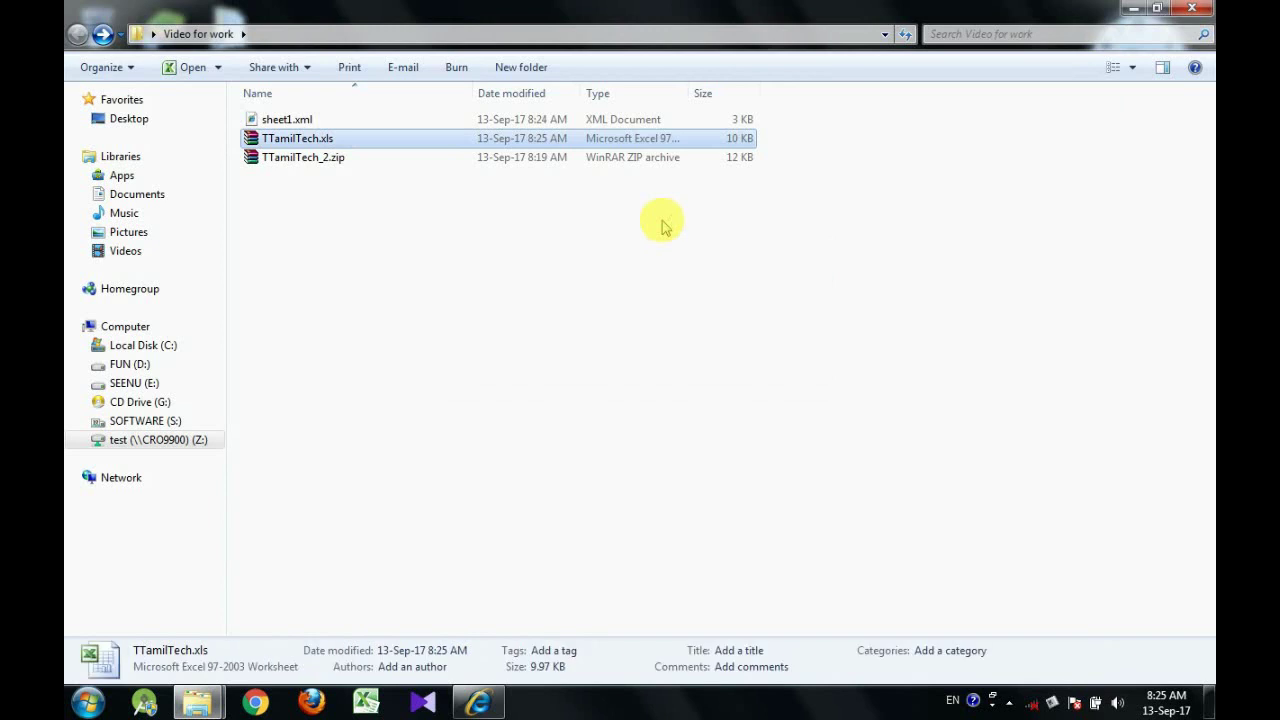
click(660, 221)
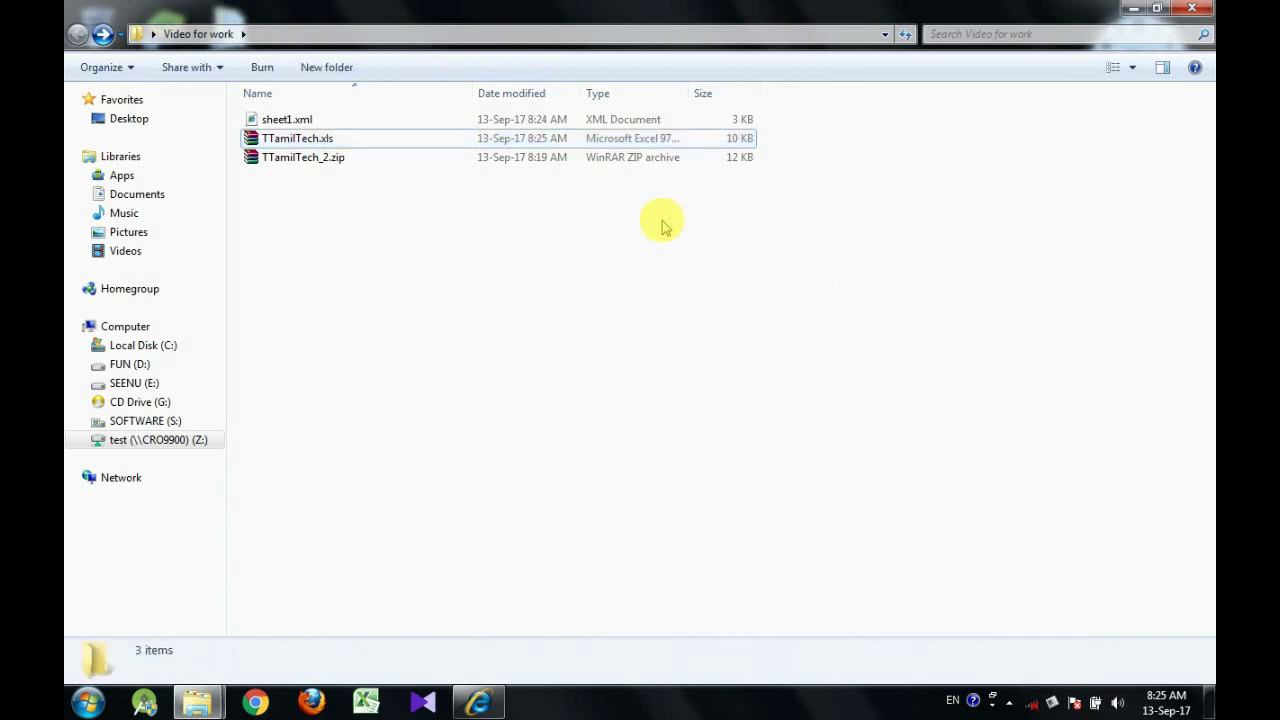
right_click(661, 220)
click(708, 291)
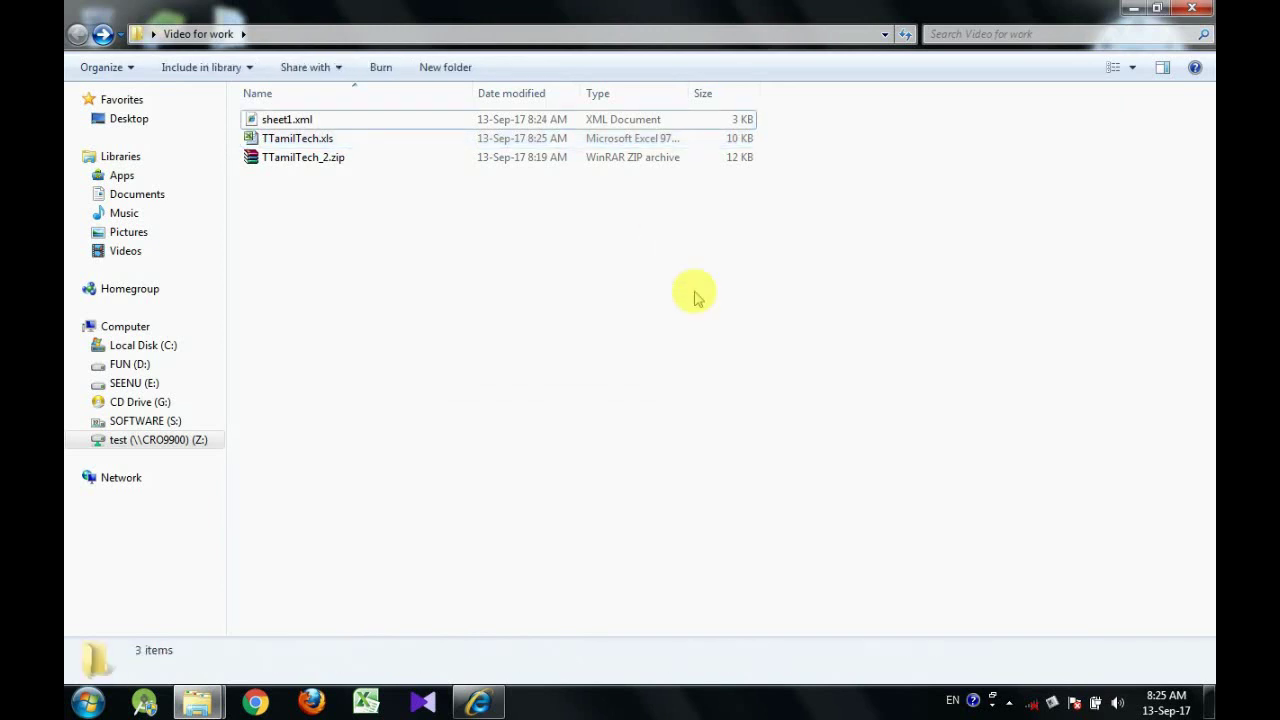
- Open TTamilTech.xls in Excel, accepting the file format warning
double_click(368, 146)
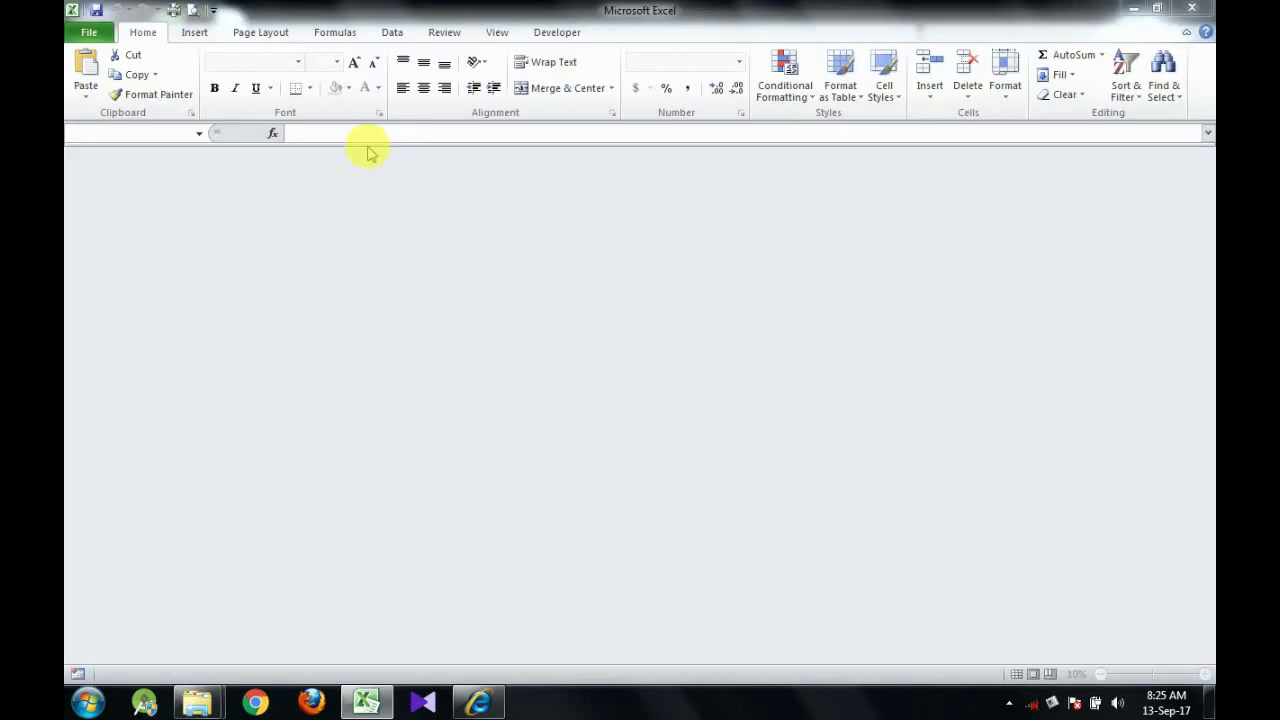
key(Left)
key(Return)
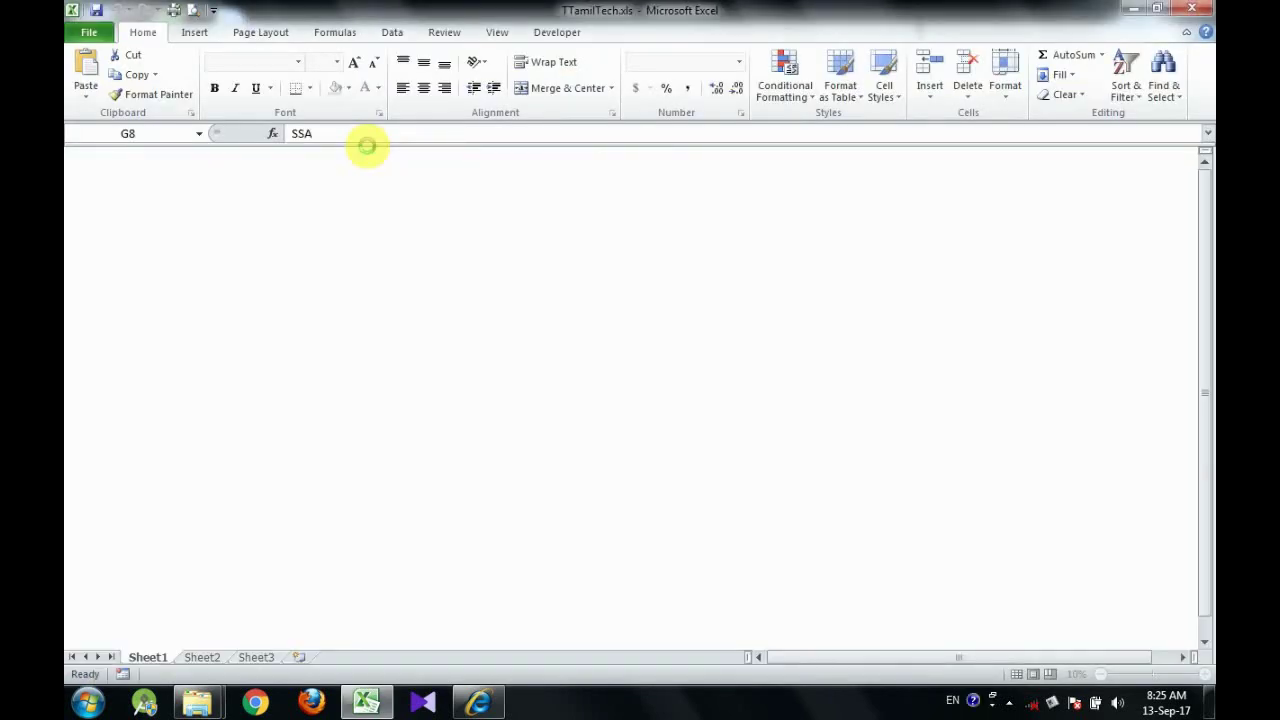
- Enter 8 in F4 and 6 in F5 under Class B S.No
click(425, 232)
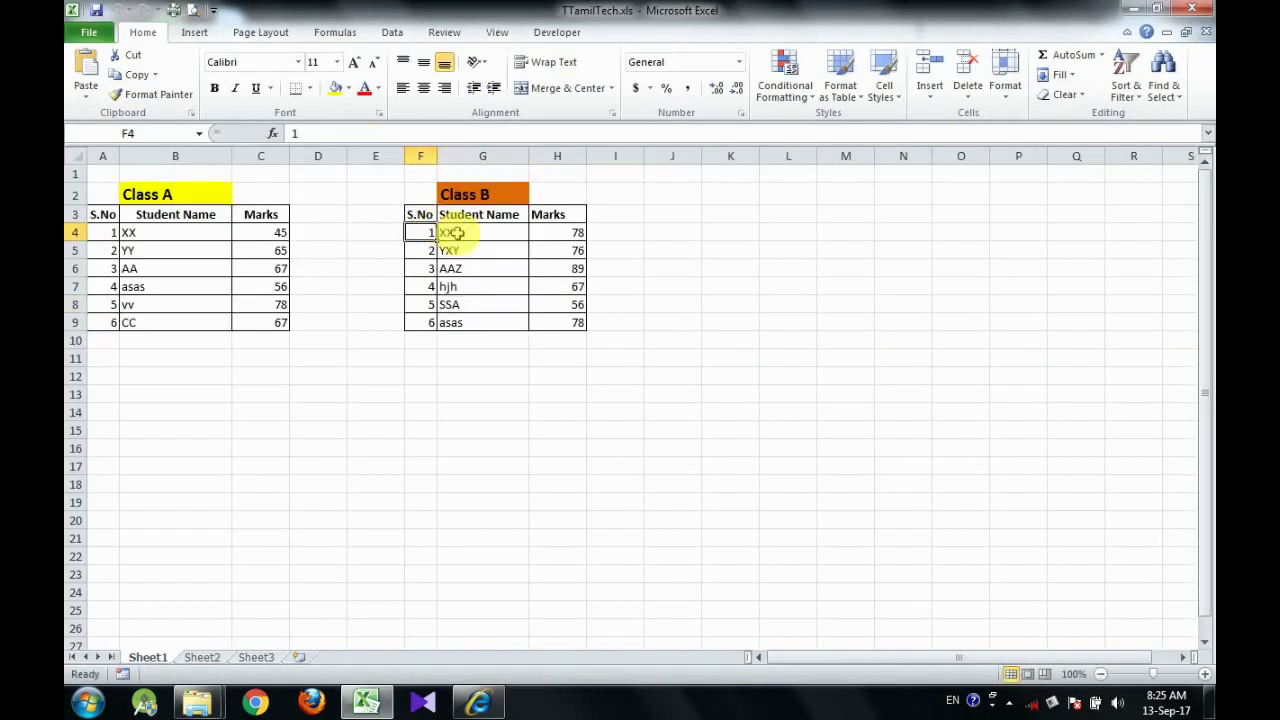
text(8)
key(Return)
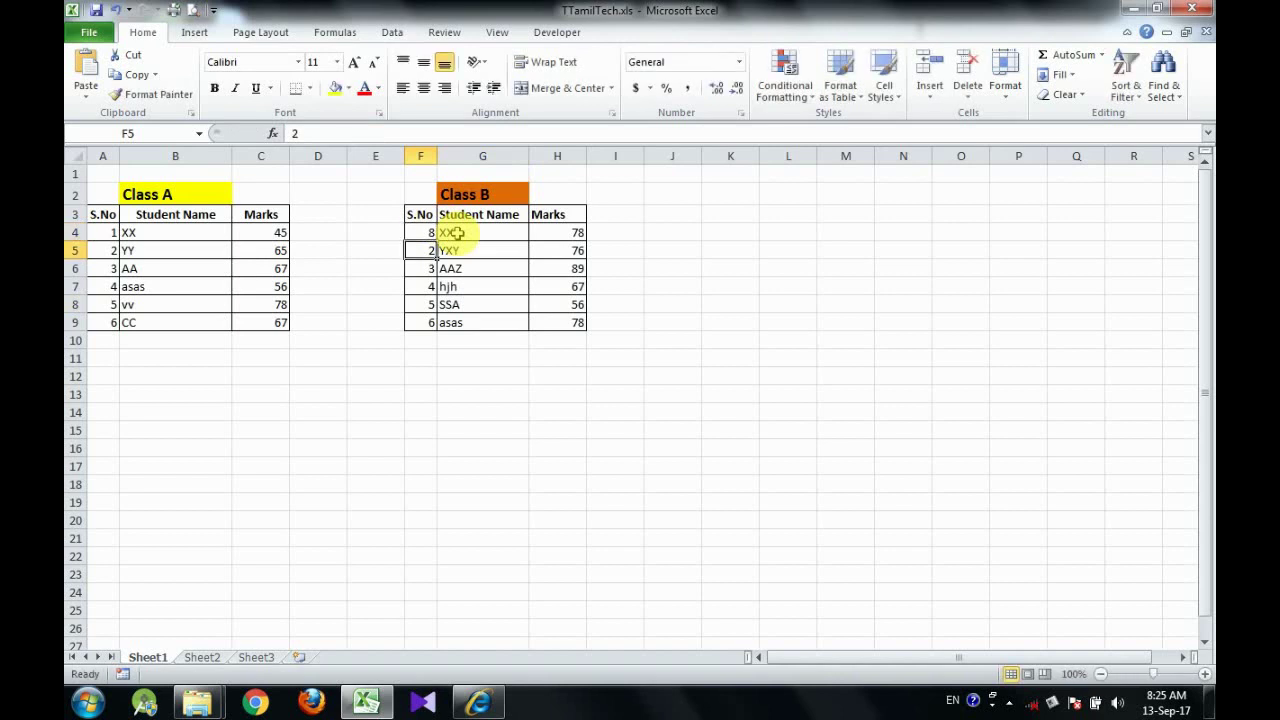
text(6)
key(Return)
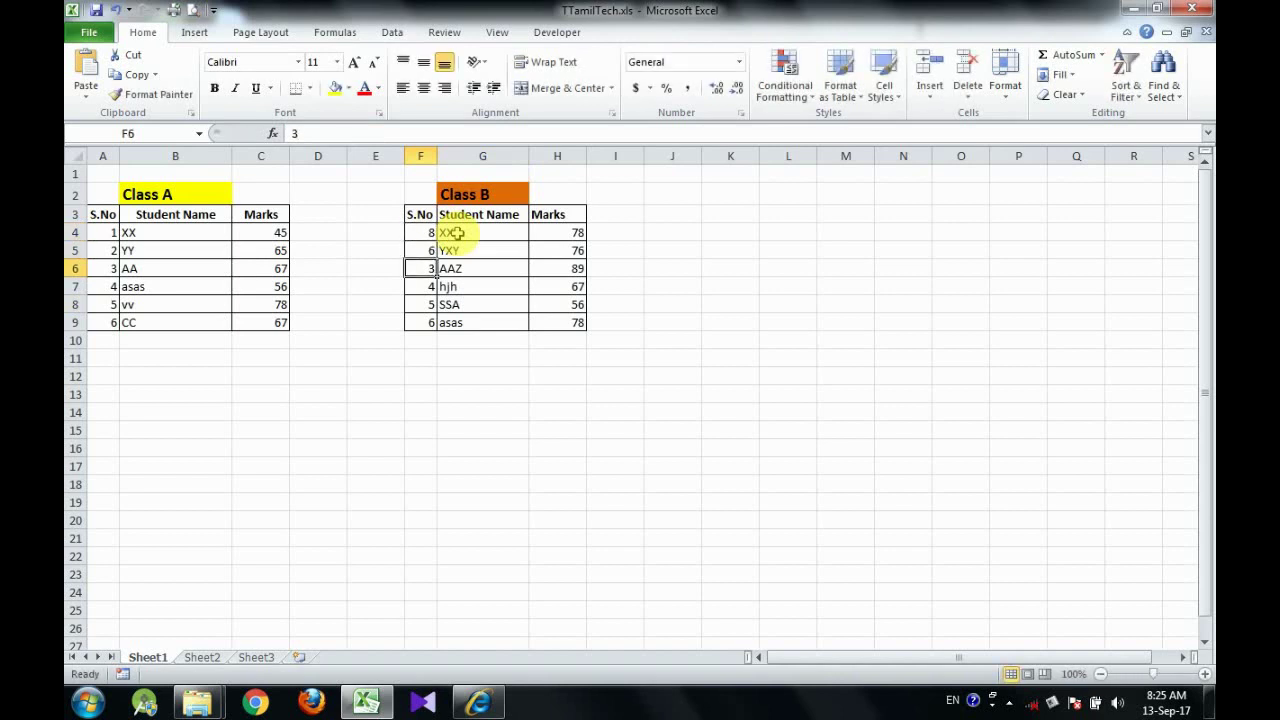